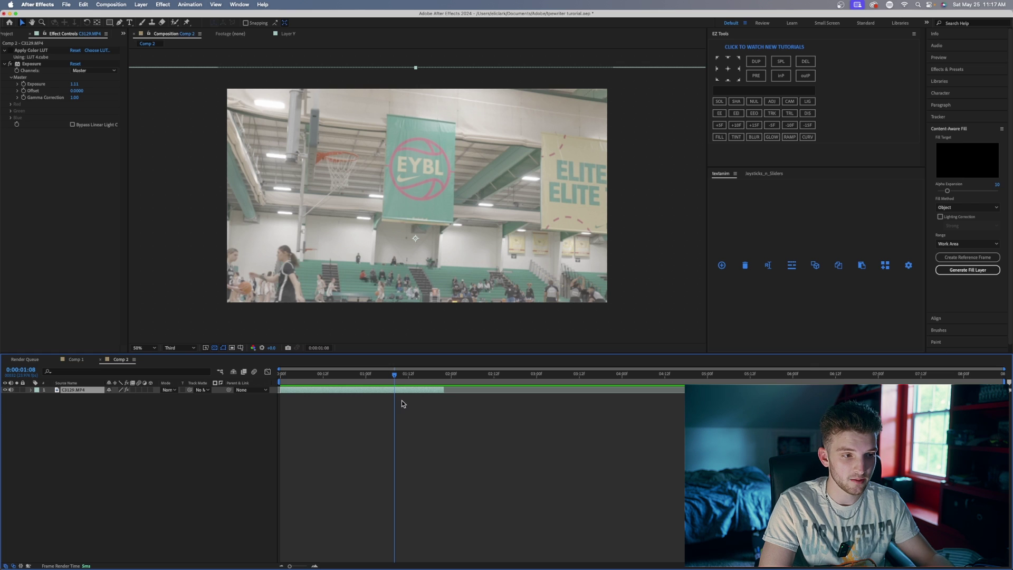
Step: Enable the Apply Color LUT effect on the basketball clip and return the playhead to the first frame
left_click_drag(396, 401, 291, 399)
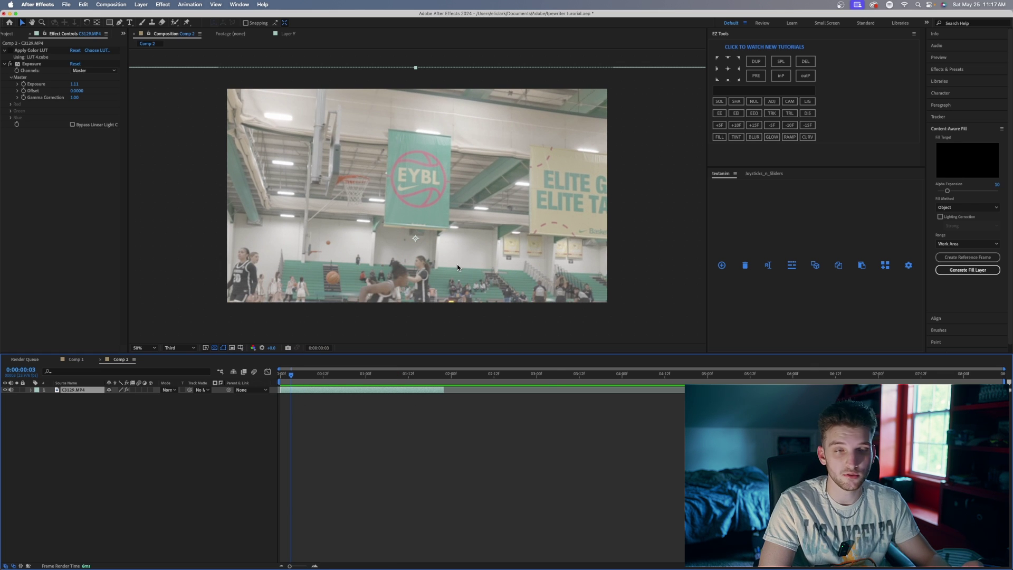
left_click(10, 50)
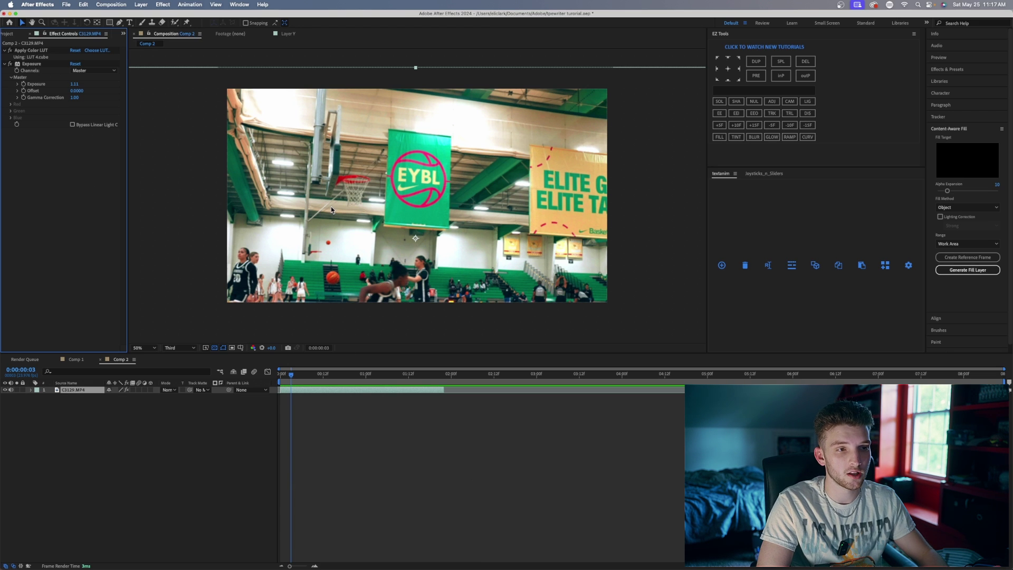
left_click_drag(292, 379, 338, 409)
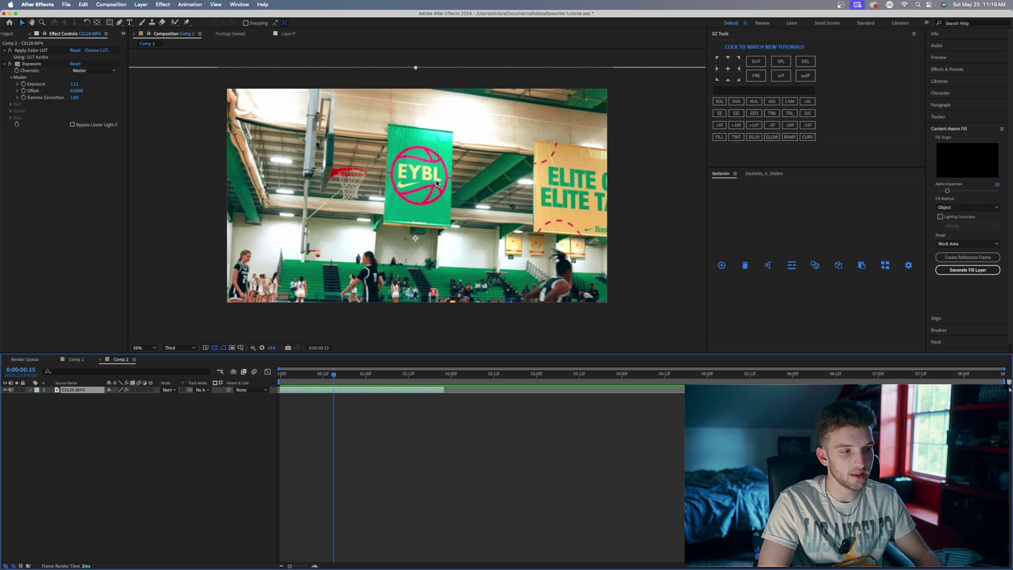
left_click_drag(337, 375, 280, 388)
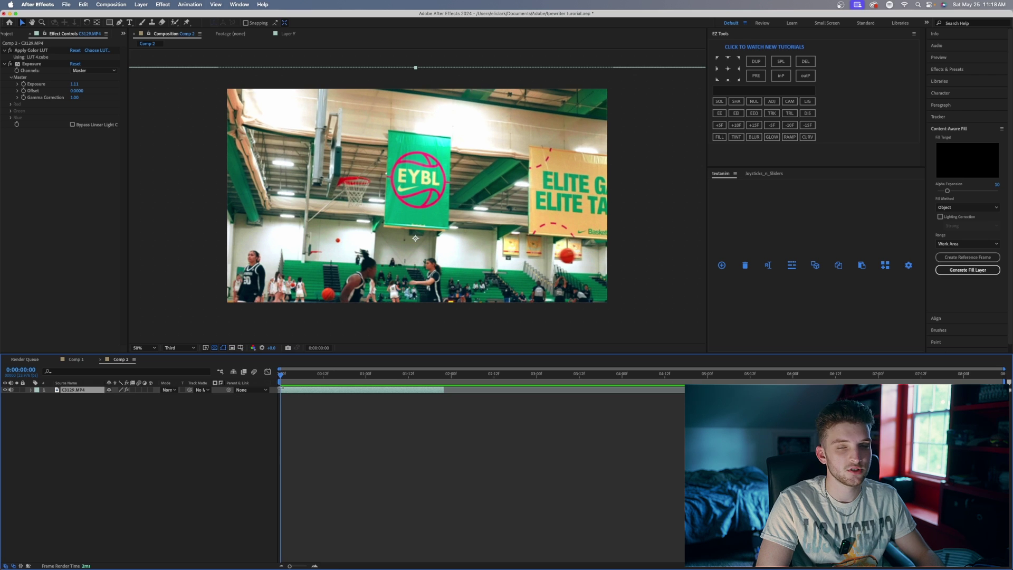
Step: Rename the basketball clip layer as Base
right_click(87, 394)
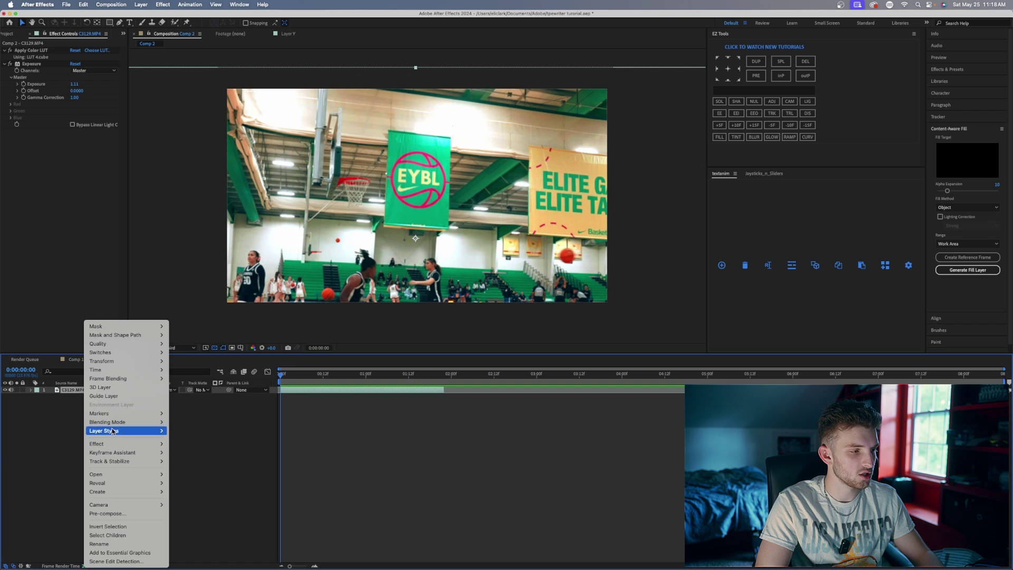
left_click(102, 544)
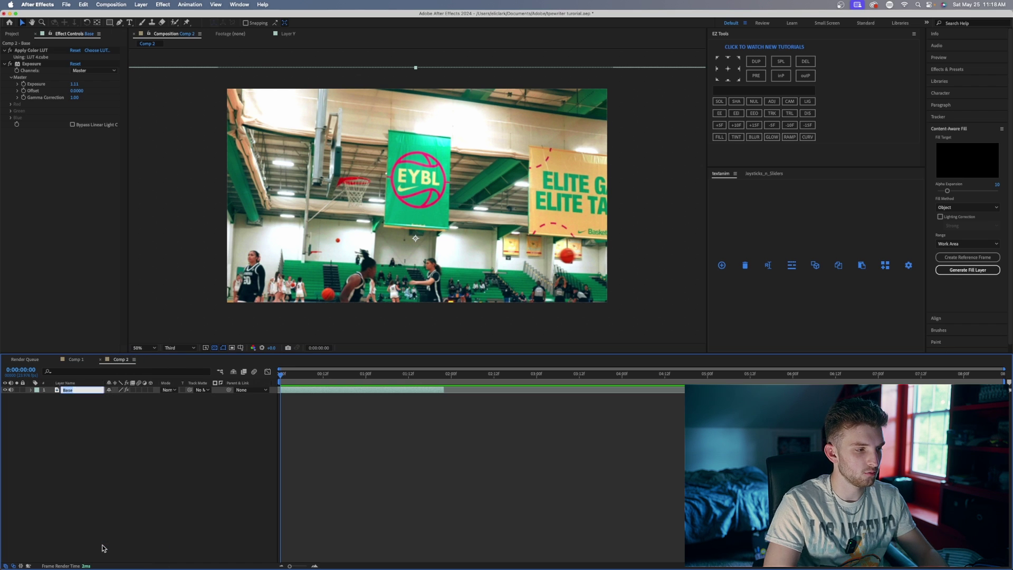
left_click(128, 519)
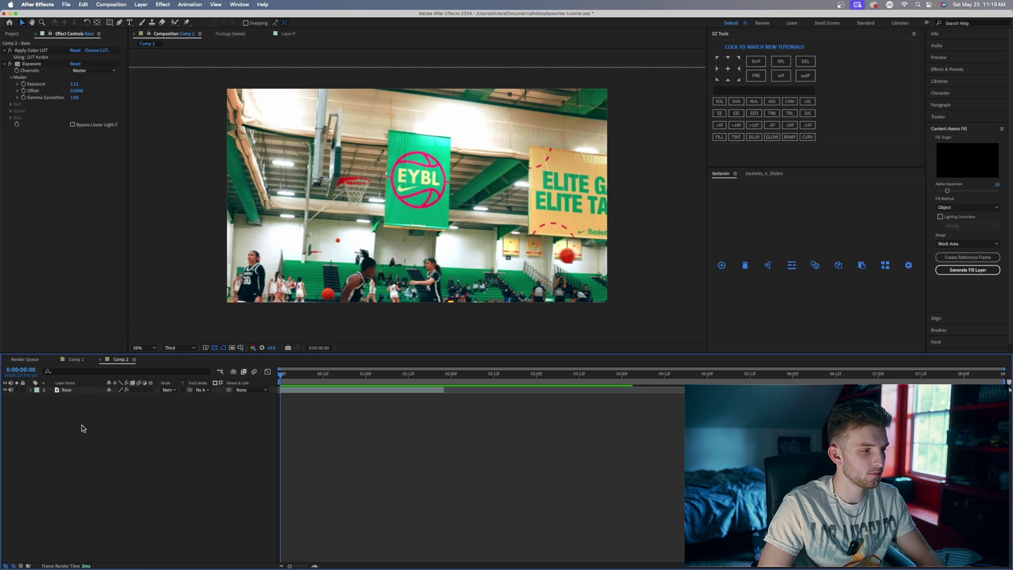
Step: Duplicate the Base layer four times
left_click(78, 392)
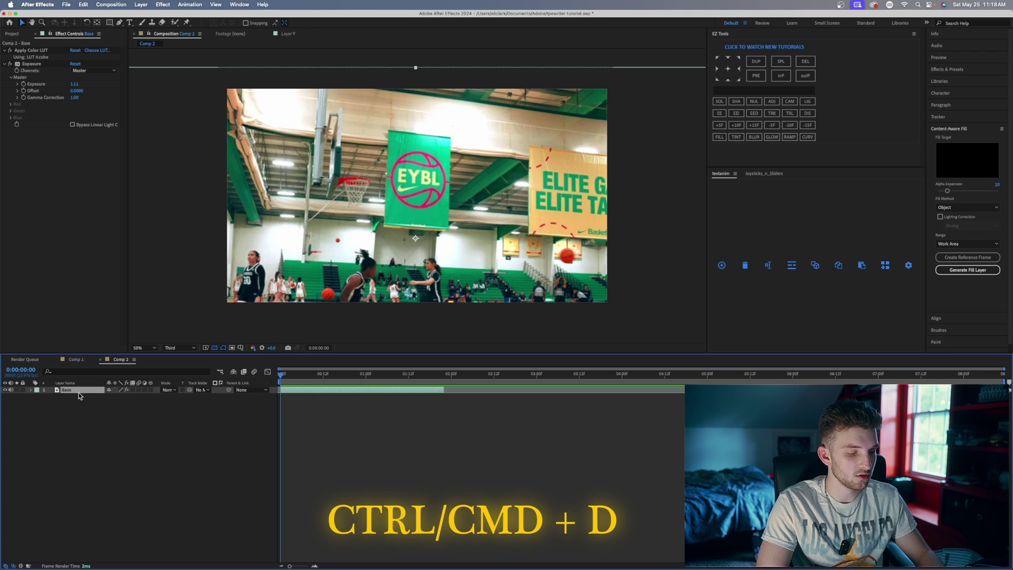
key("super+d")
key("super+d")
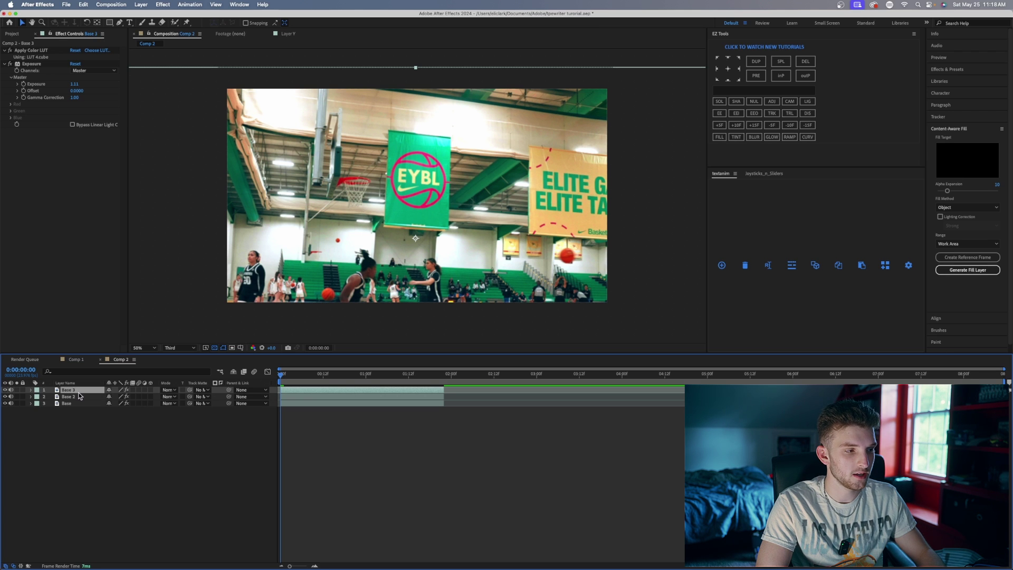
key("super+d")
key("super+d")
Step: Rename the four duplicate layers E, Y, B and L, in order upward from the Base layer
left_click(75, 412)
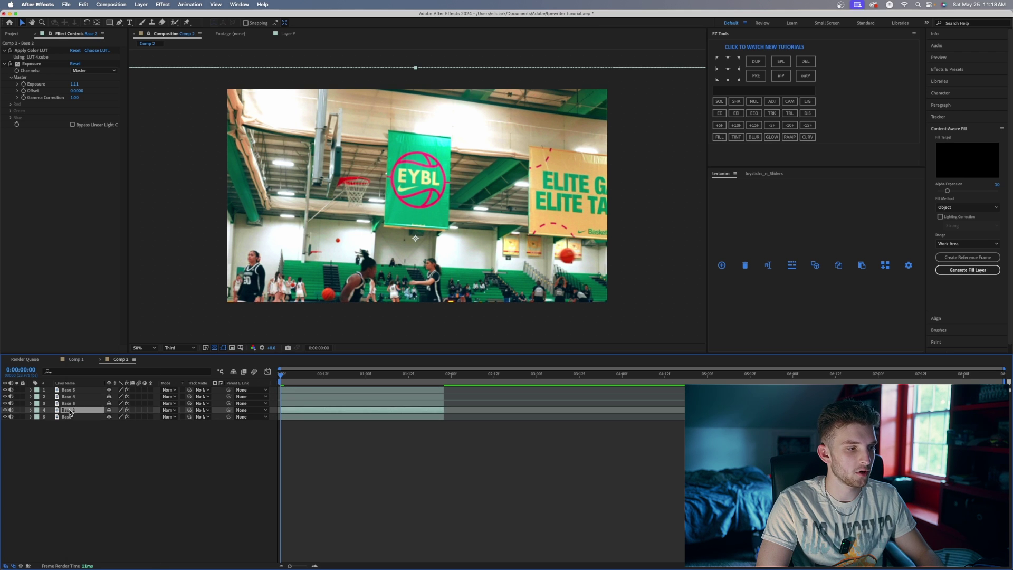
right_click(72, 413)
left_click(100, 544)
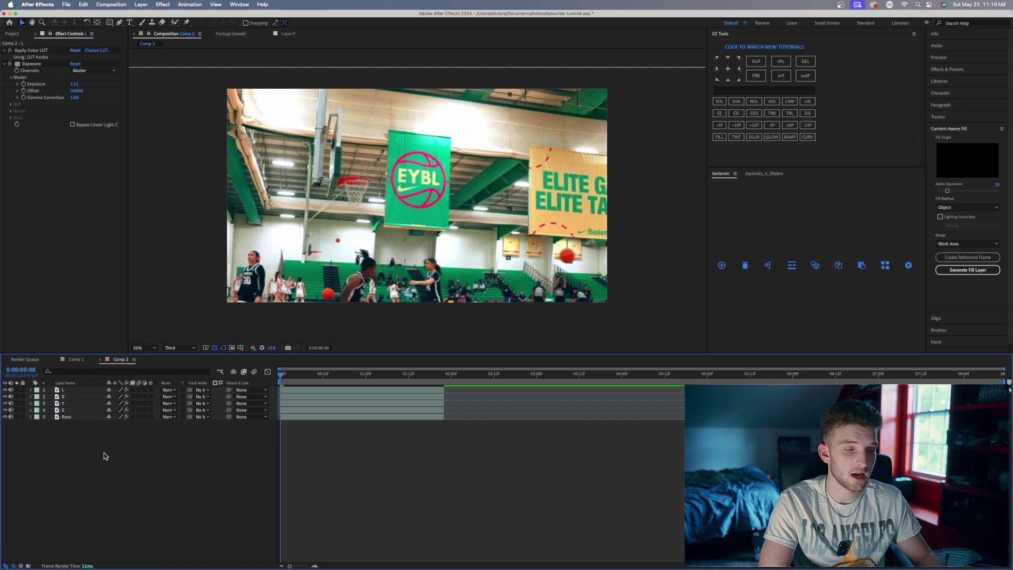
left_click(65, 410)
left_click(67, 403)
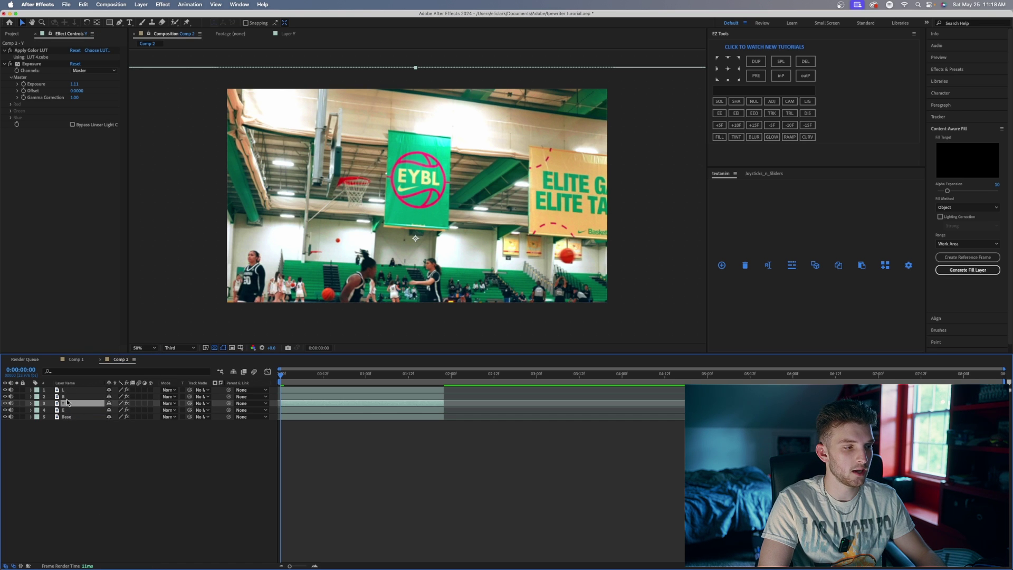
left_click(68, 396)
left_click(69, 389)
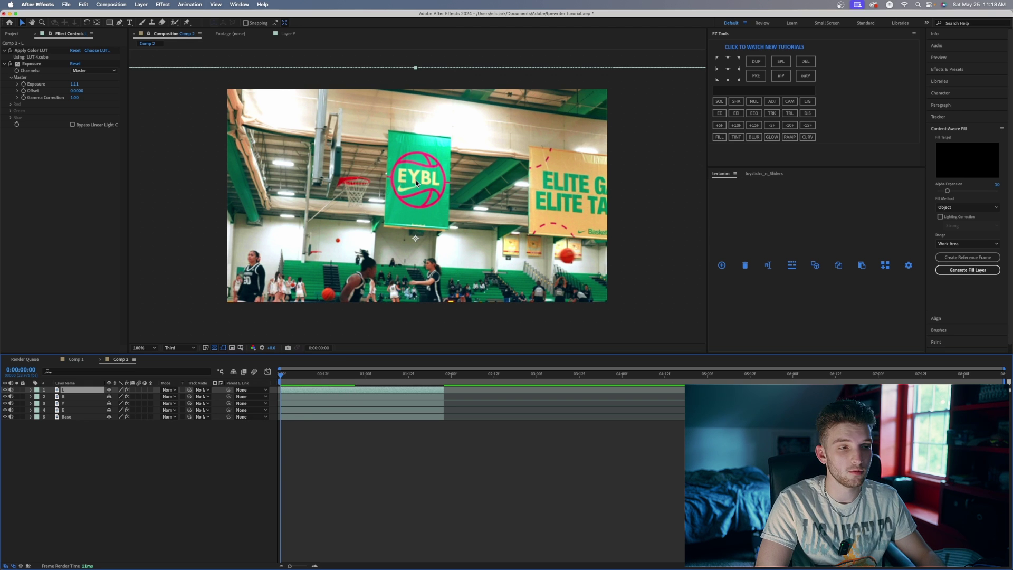
Step: Set the composition preview to Full resolution and frame the EYBL banner logo at 200% magnification
scroll(416, 183, "up", 4)
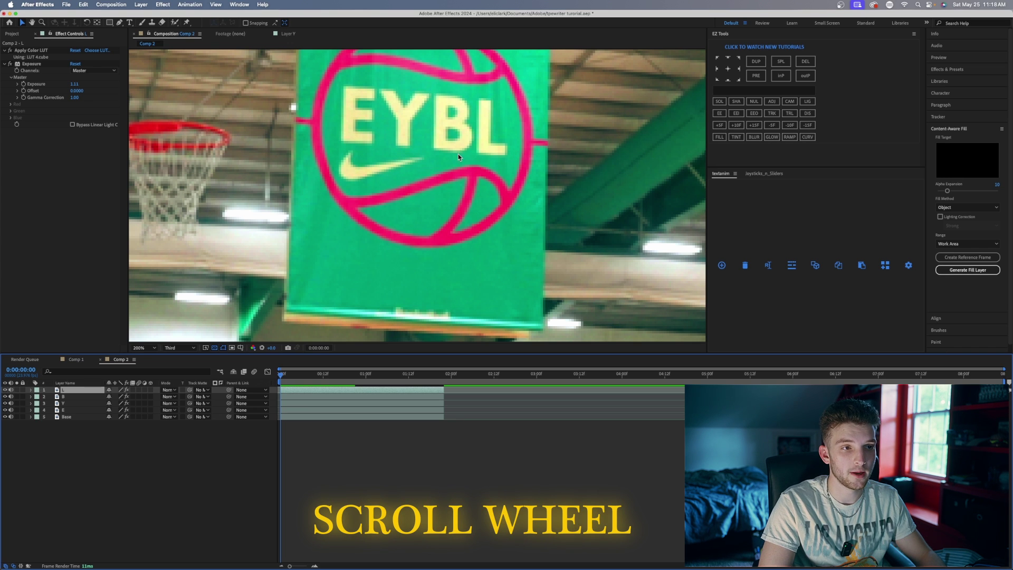
left_click(180, 350)
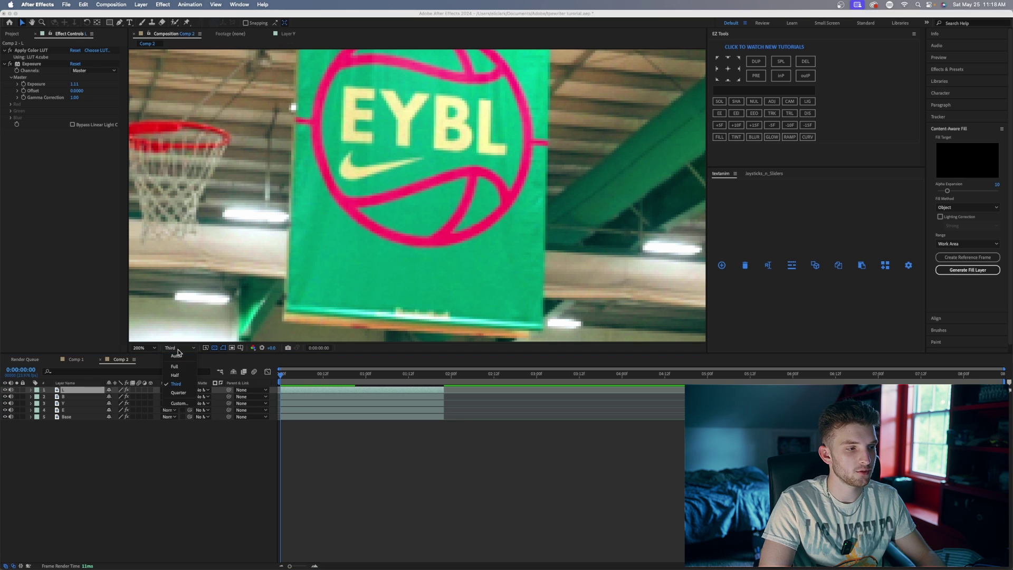
left_click(176, 367)
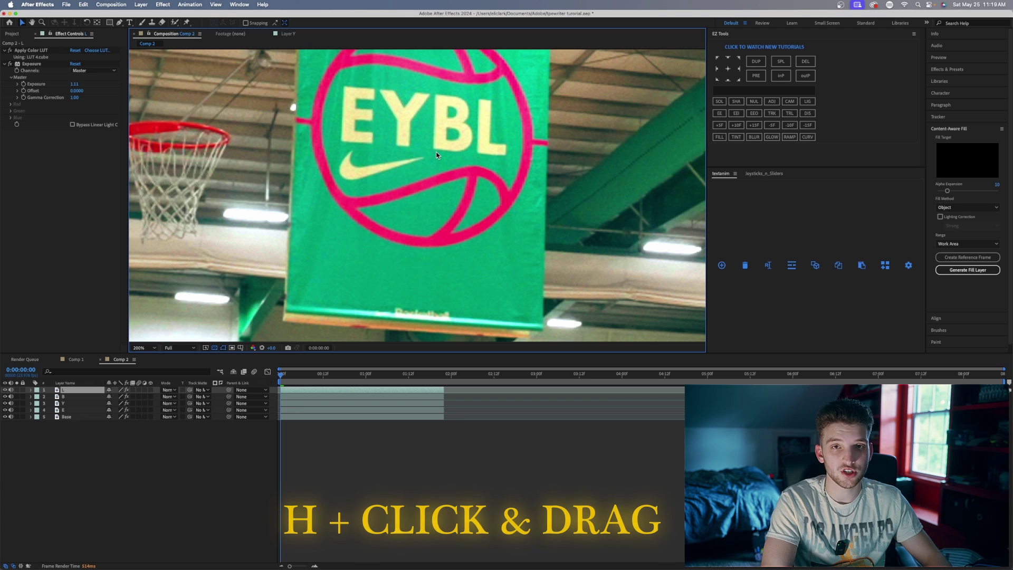
key("h")
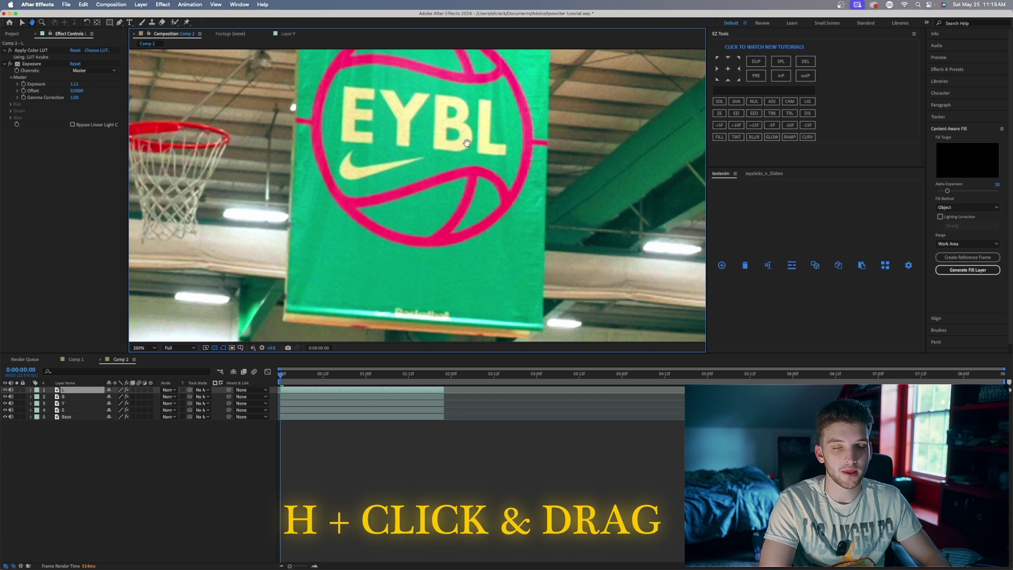
left_click_drag(475, 138, 475, 229)
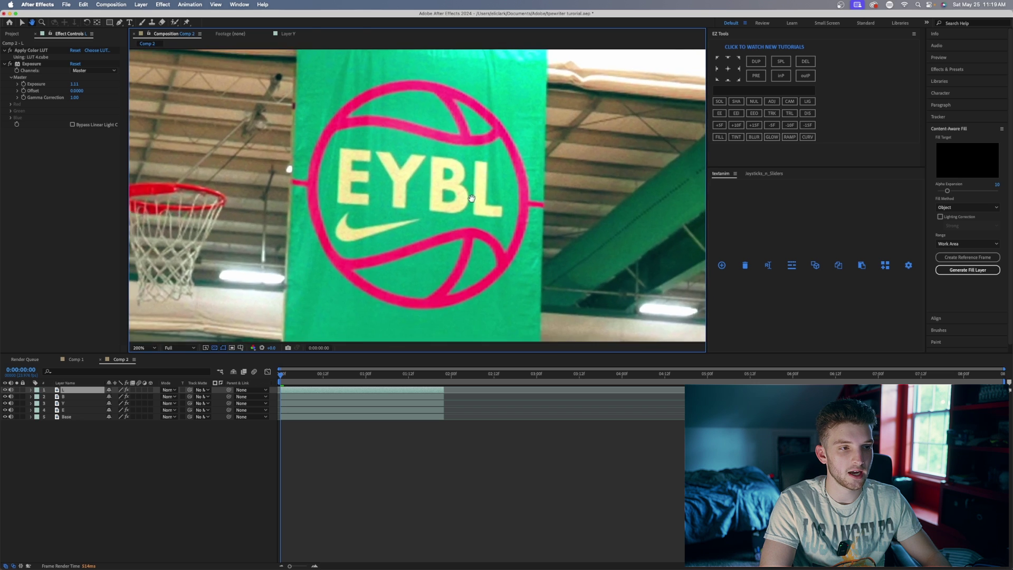
left_click_drag(476, 189, 477, 183)
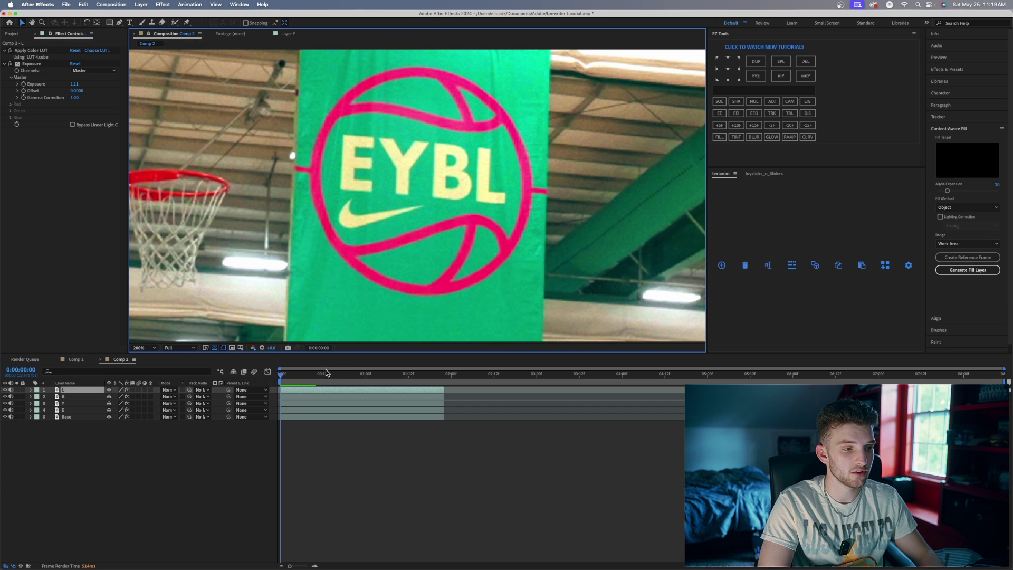
Step: Draw a closed four-point Pen mask around the letter E of the banner on the E layer
left_click(287, 410)
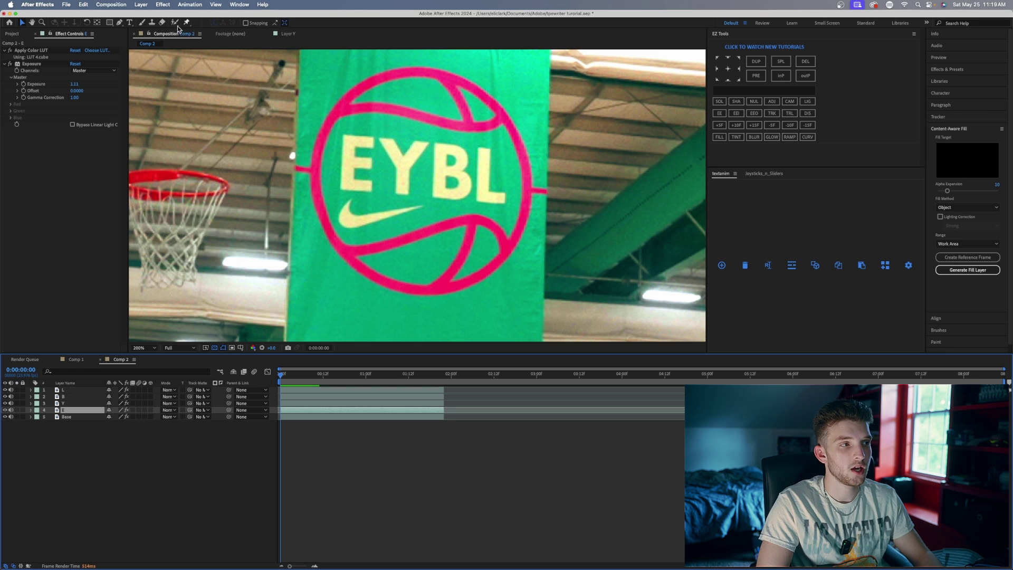
left_click(120, 22)
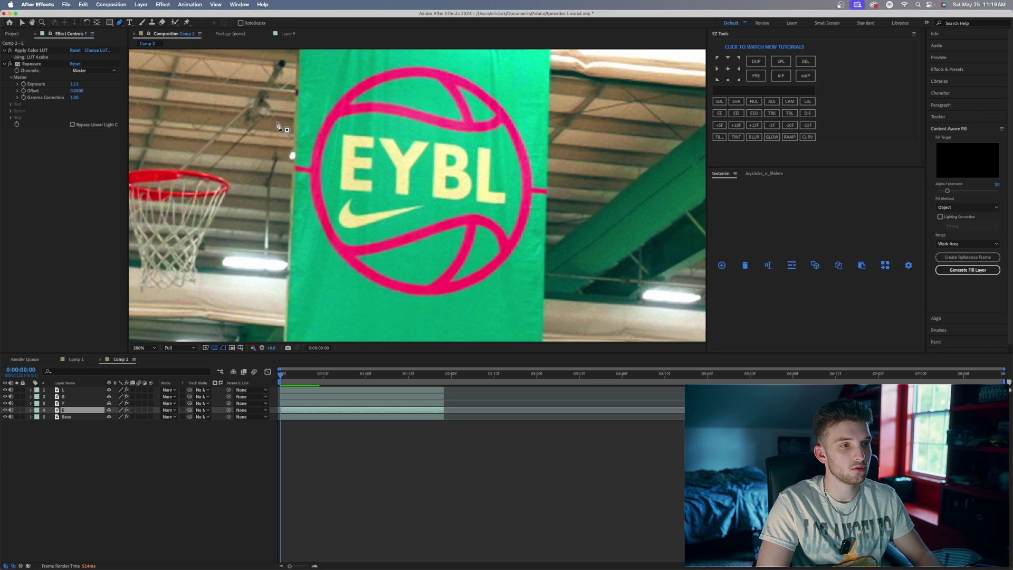
left_click(338, 128)
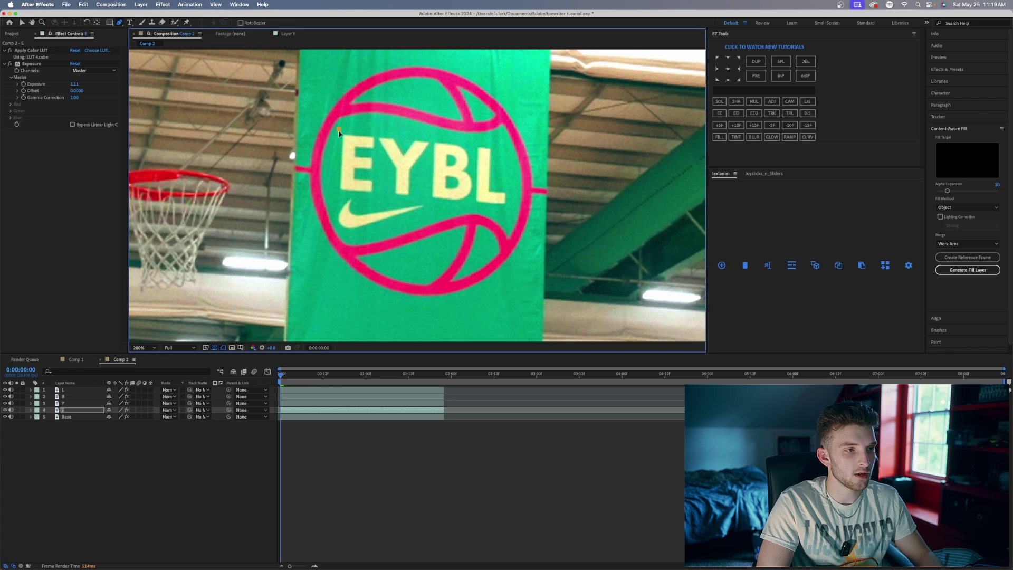
left_click(377, 196)
left_click(377, 130)
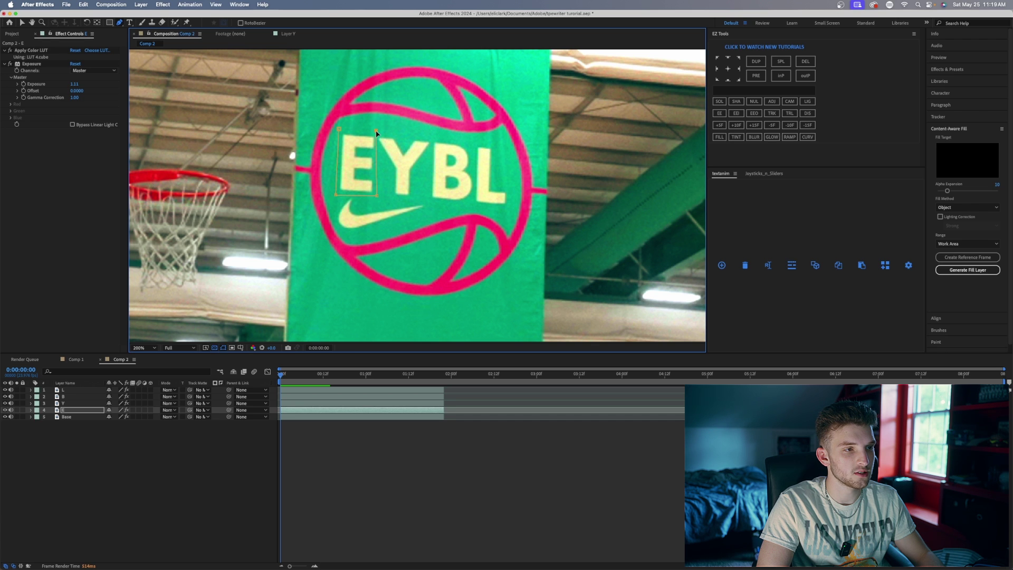
left_click(338, 129)
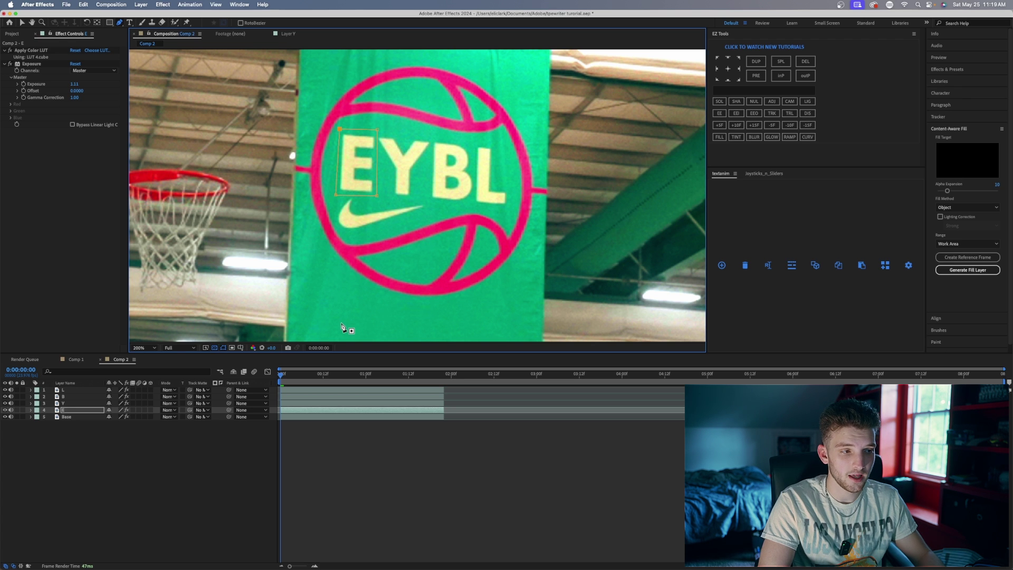
Step: Track the E layer's mask forward one frame at a time from the first frame to 0:00:00:04, correcting its upper-right corner at 0:00:00:03
mouse_move(281, 376)
left_mouse_down()
mouse_move(404, 384)
mouse_move(281, 389)
left_mouse_up()
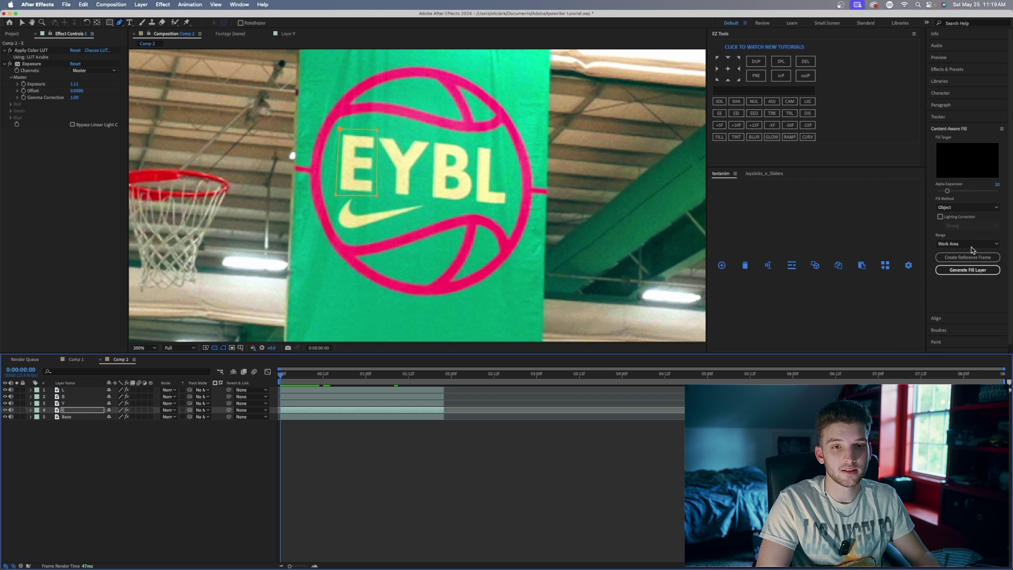
left_click(943, 117)
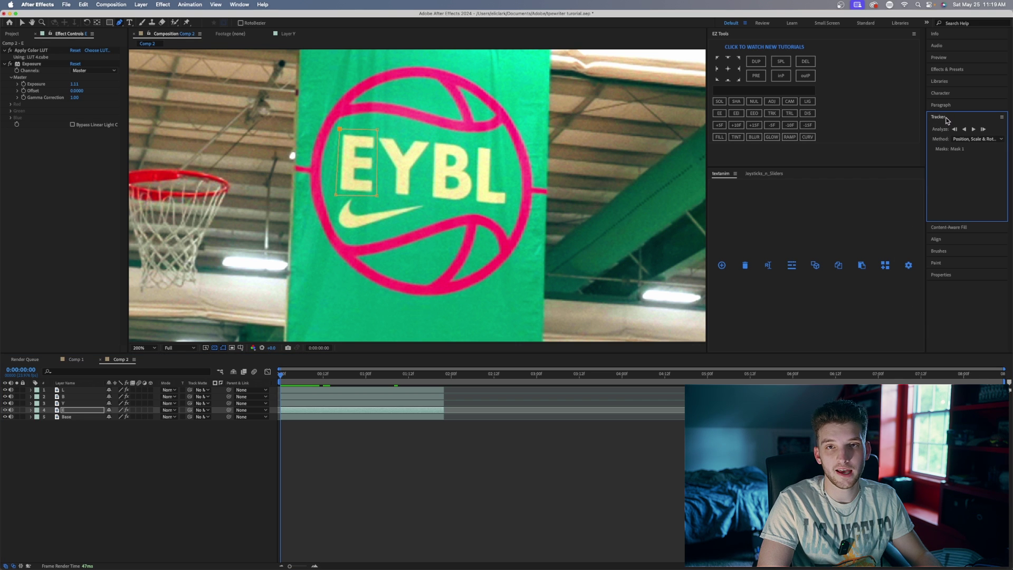
left_click(236, 5)
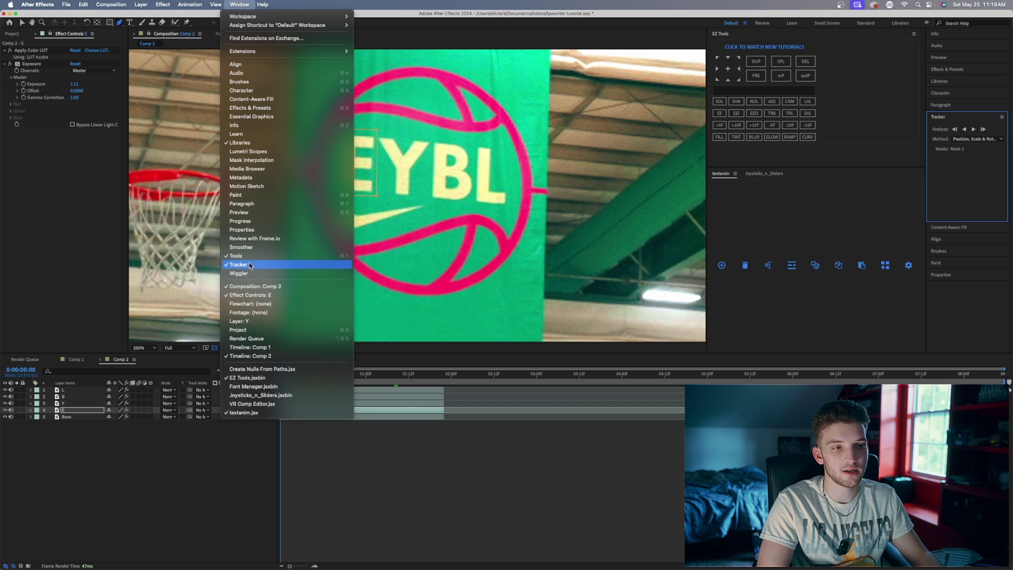
left_click(964, 121)
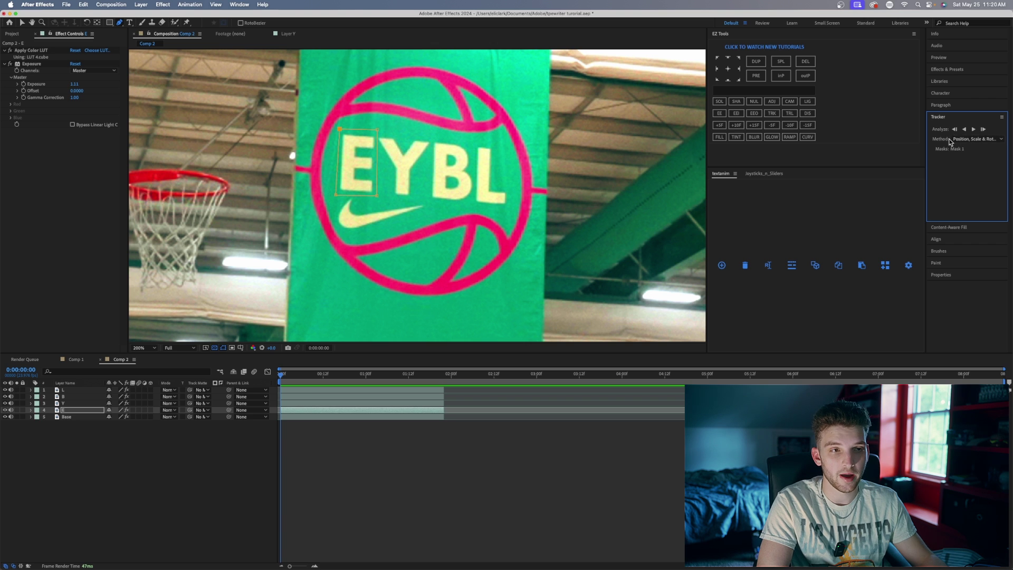
left_click(983, 129)
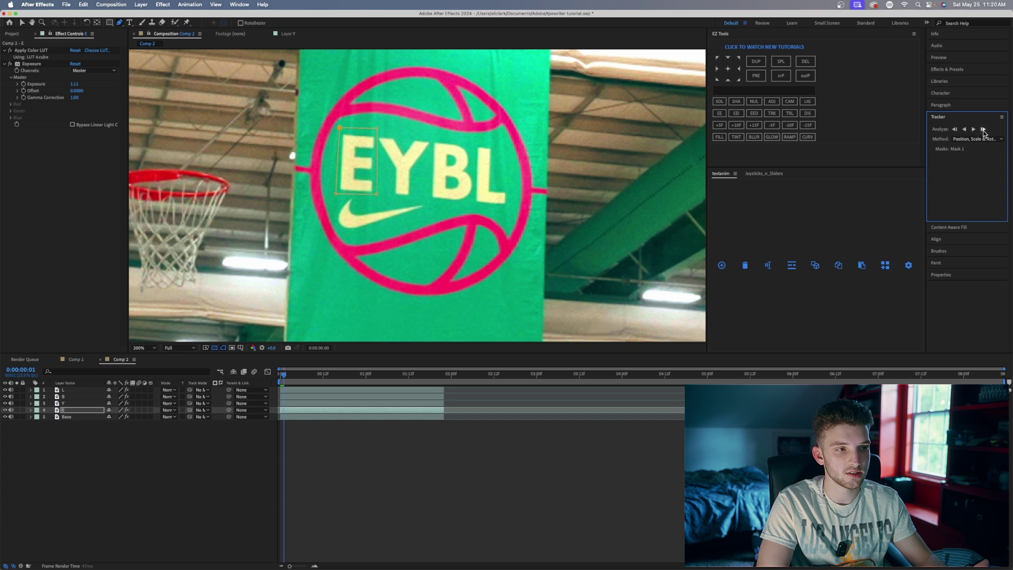
left_click(983, 129)
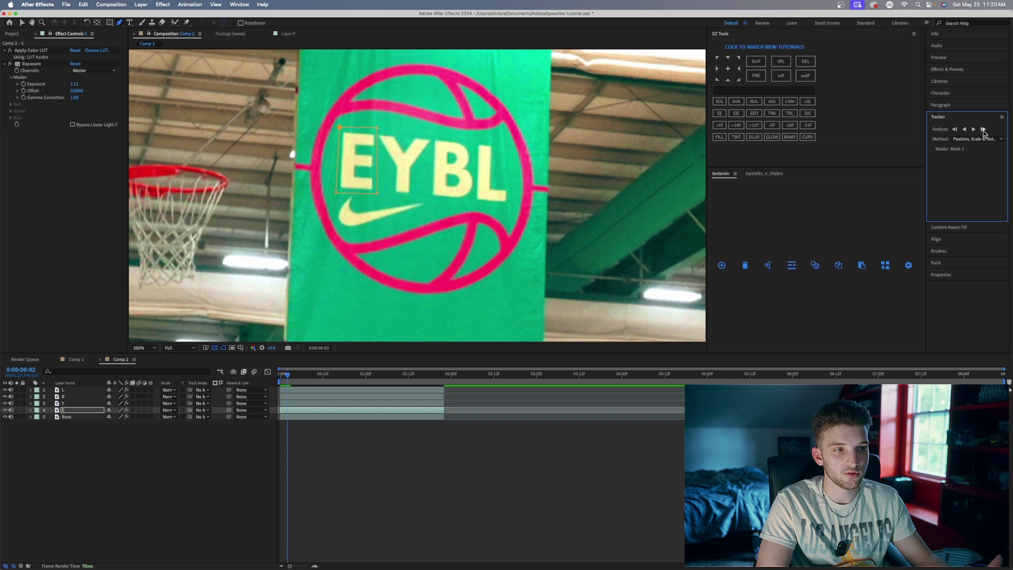
left_click(983, 129)
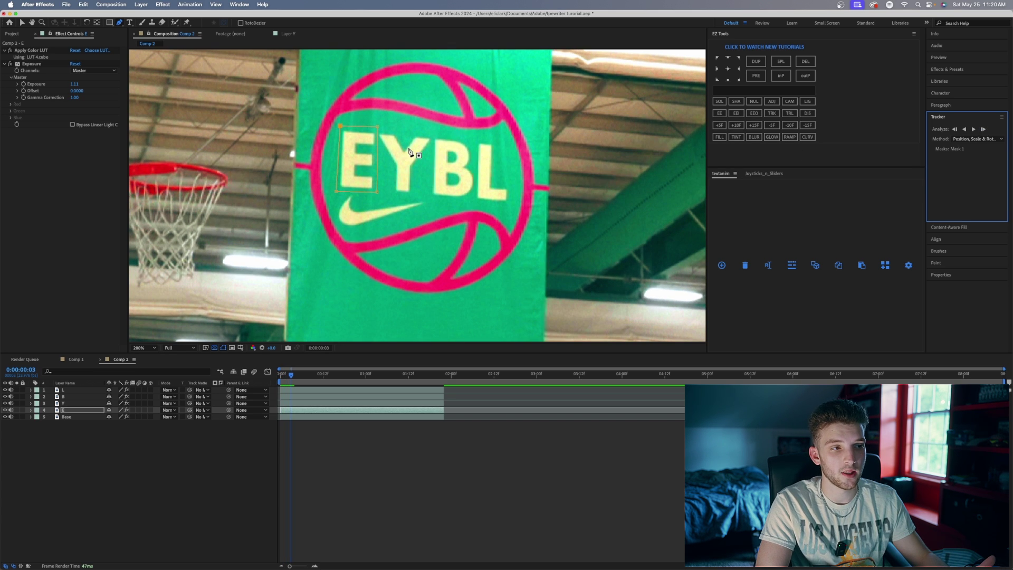
mouse_move(376, 128)
left_mouse_down()
mouse_move(372, 136)
mouse_move(378, 130)
left_mouse_up()
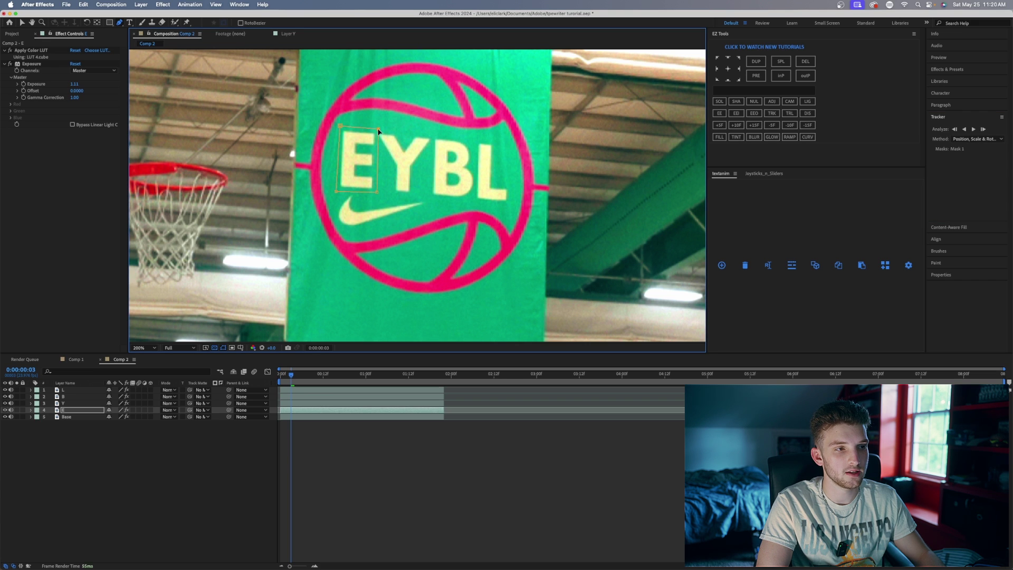
left_click(983, 130)
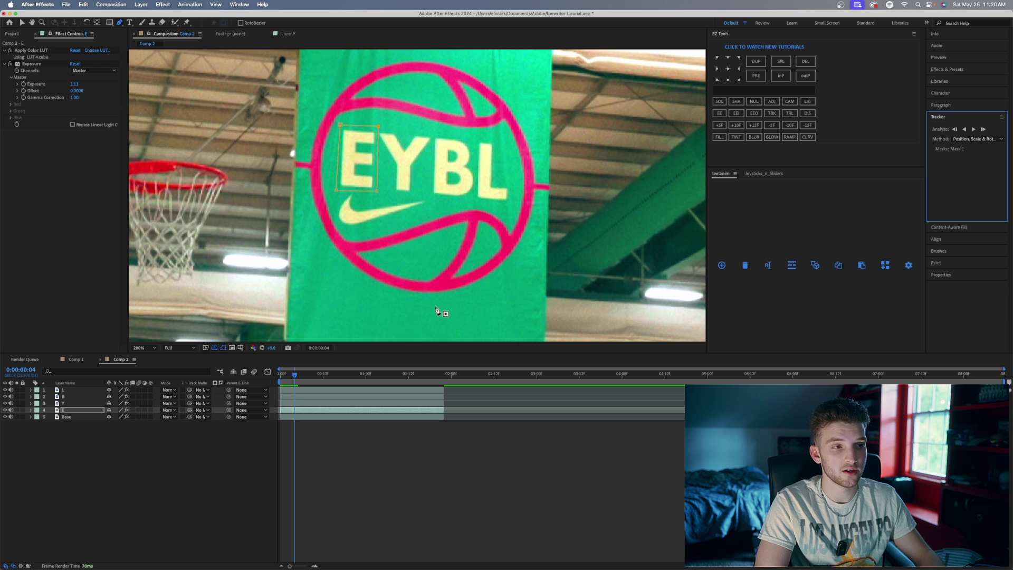
Step: Draw a closed Pen mask around the letter Y of the banner logo on the Y layer
left_click(67, 403)
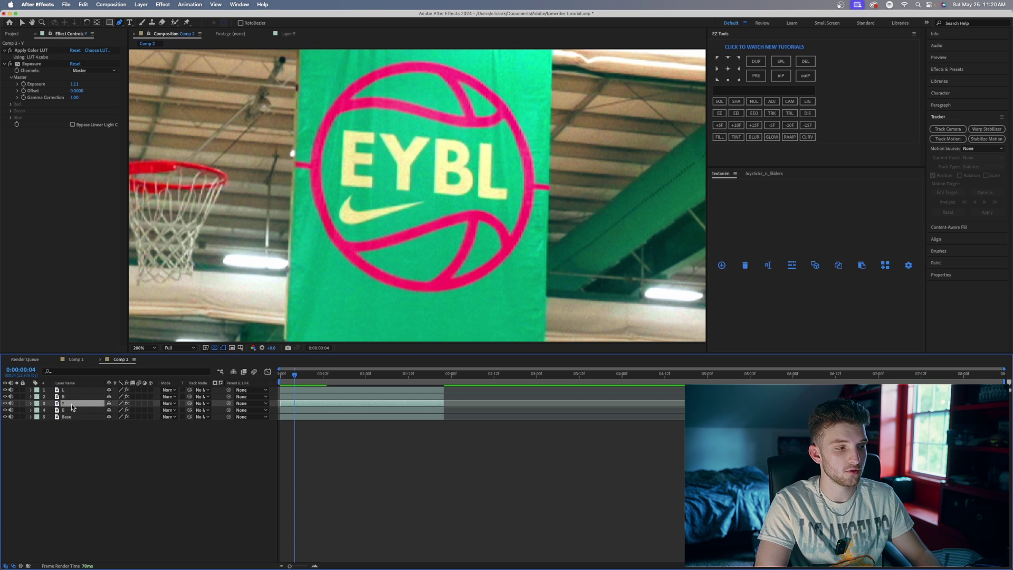
left_click(376, 128)
left_click(387, 163)
left_click(388, 190)
left_click(403, 195)
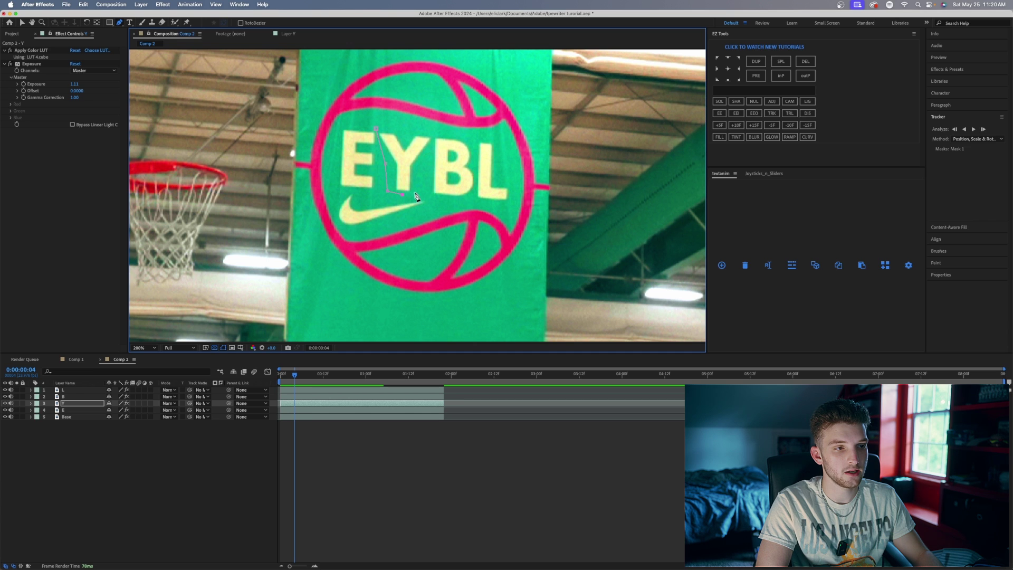
left_click(429, 153)
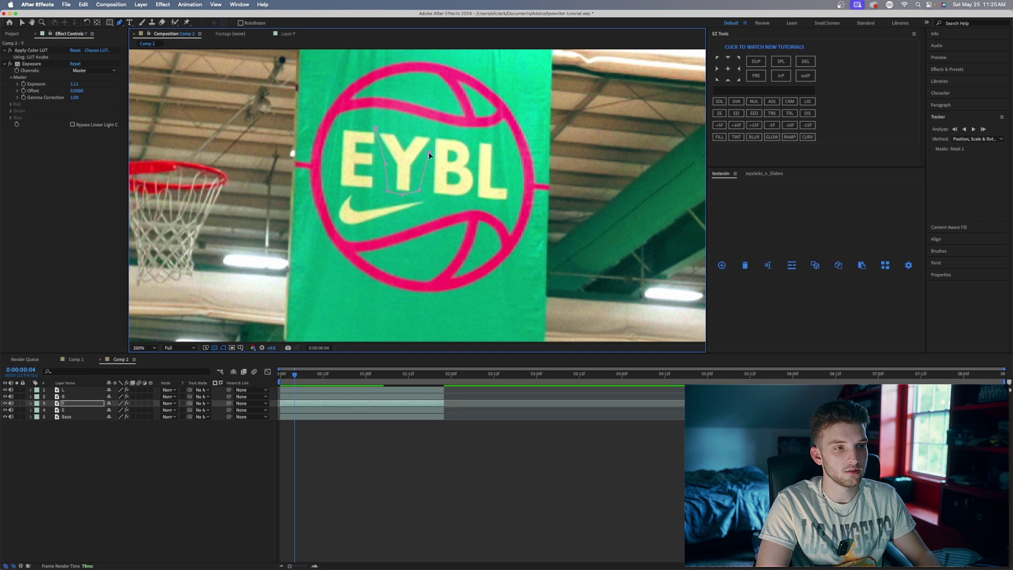
left_click(377, 129)
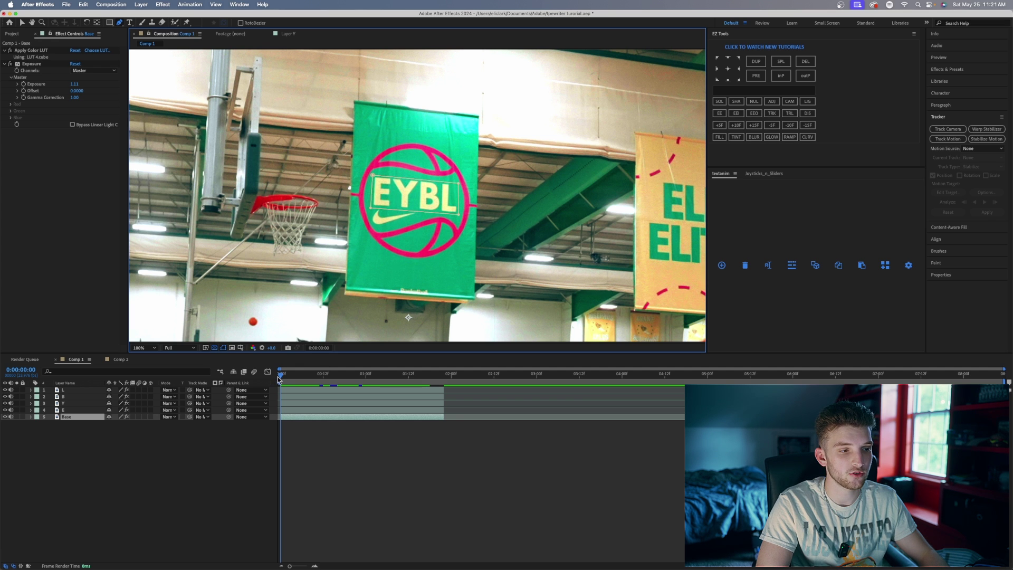
Step: Set Comp 1's preview to Third resolution and scrub through the clip to check the tracked banner masks, returning to the first frame
left_click(174, 348)
left_click(174, 389)
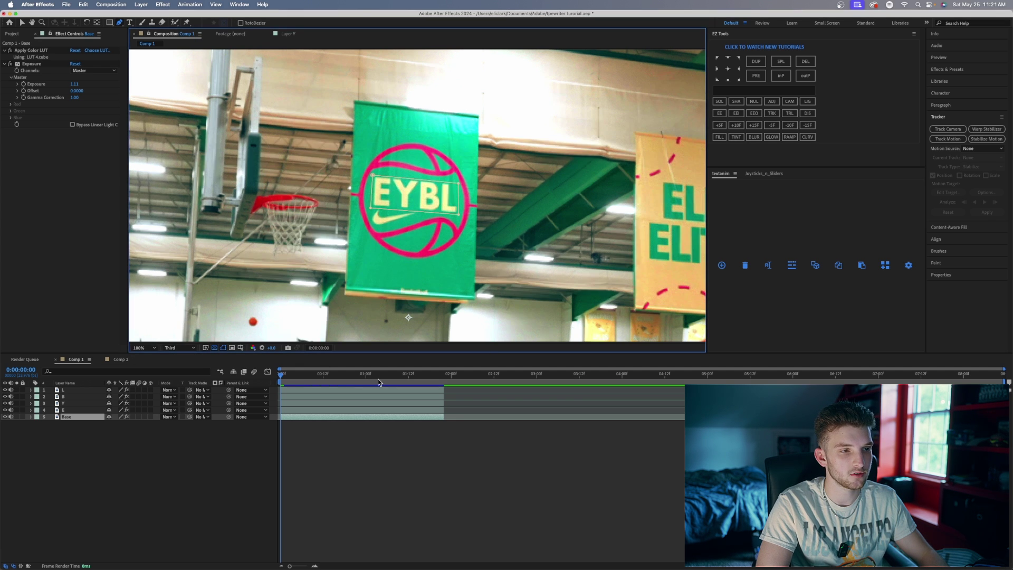
left_click_drag(290, 381, 386, 406)
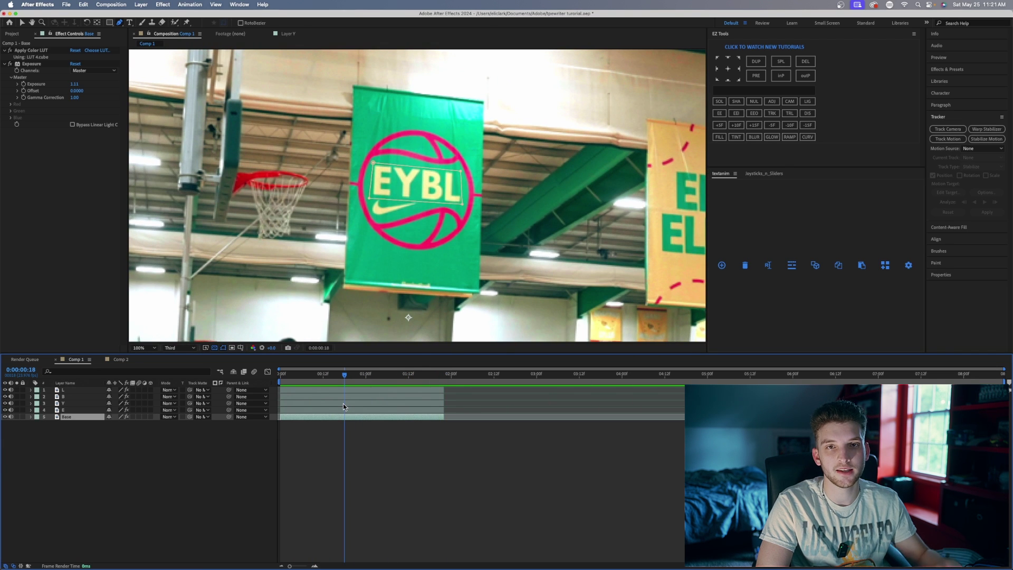
left_click_drag(343, 407, 280, 406)
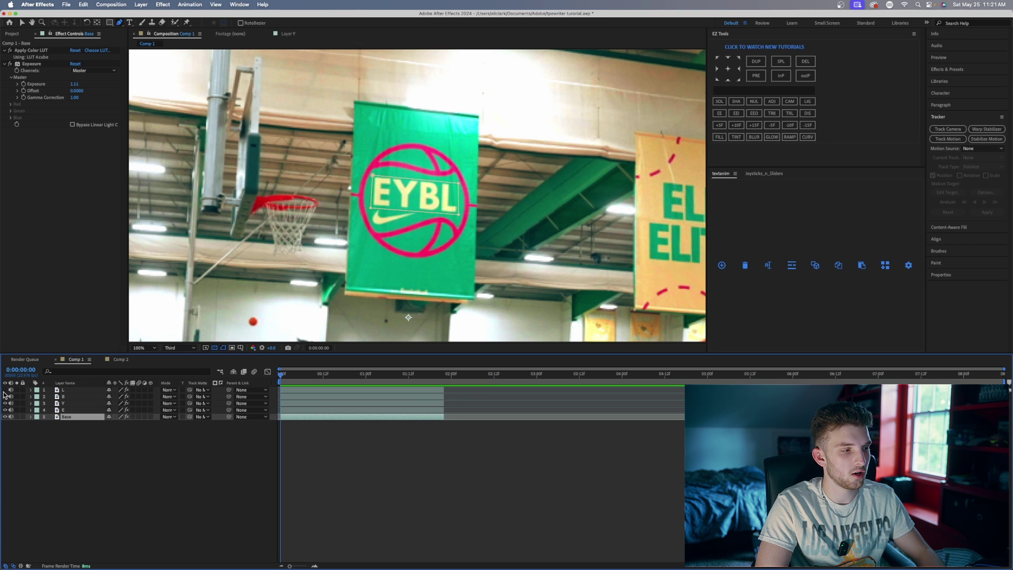
Step: Hide the L, B, Y and E layers and keep the Base layer's Mask 1 in Subtract mode
left_click_drag(5, 390, 6, 413)
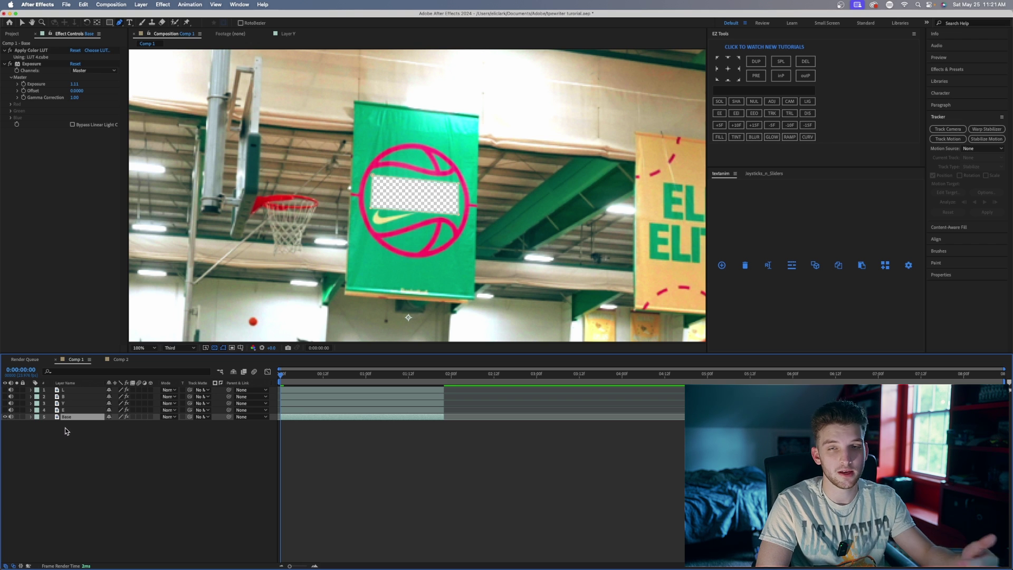
left_click(31, 417)
left_click(38, 424)
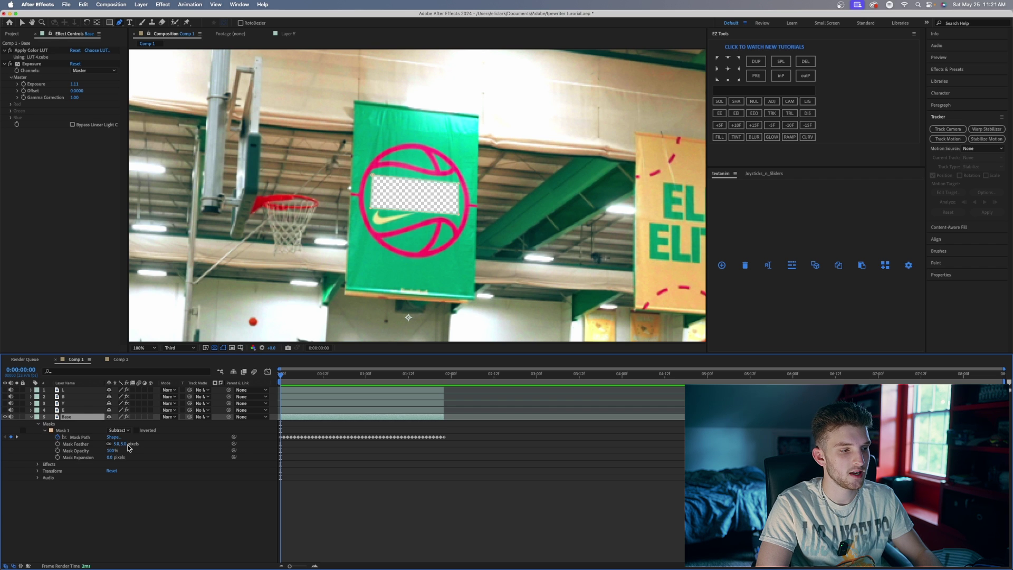
left_click(118, 431)
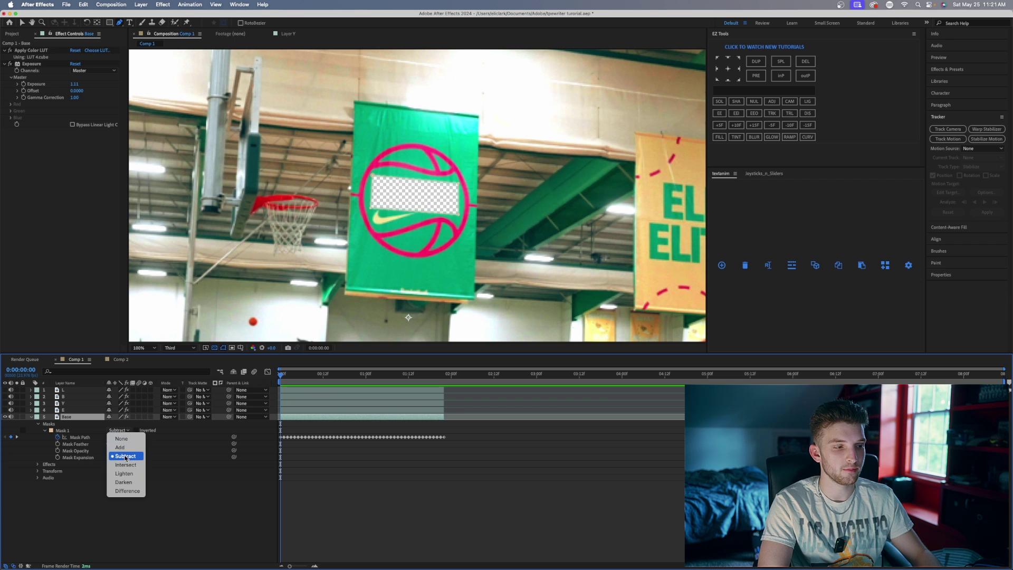
left_click(125, 455)
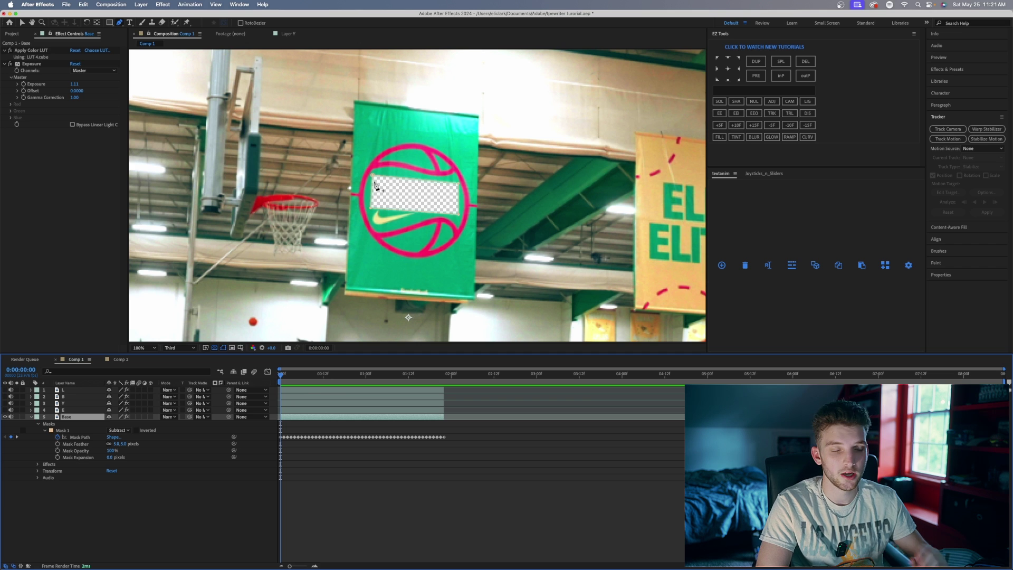
left_click(33, 417)
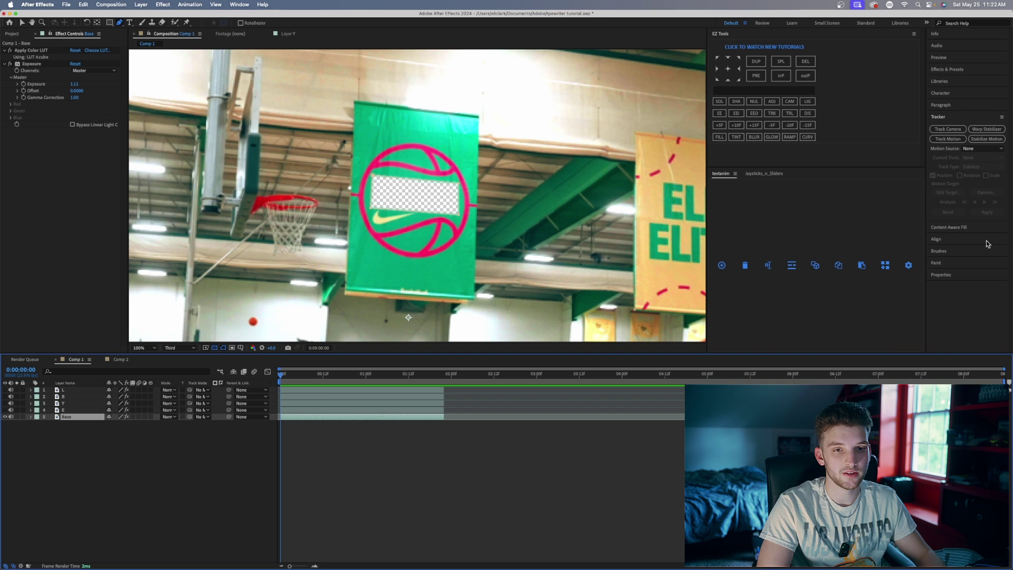
Step: Create a Content-Aware Fill reference frame of the Base layer's first frame in Photoshop
left_click(957, 227)
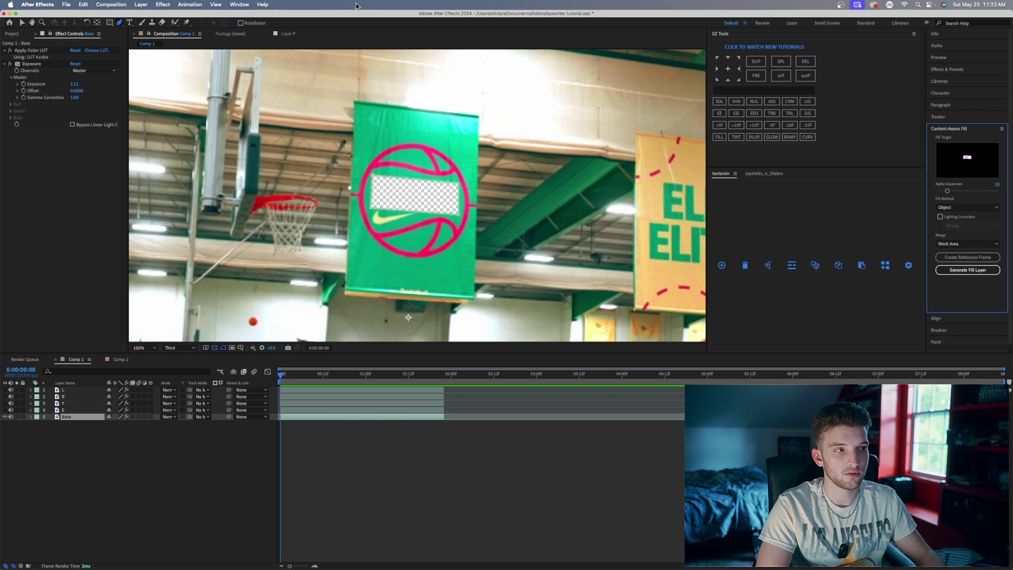
left_click(232, 6)
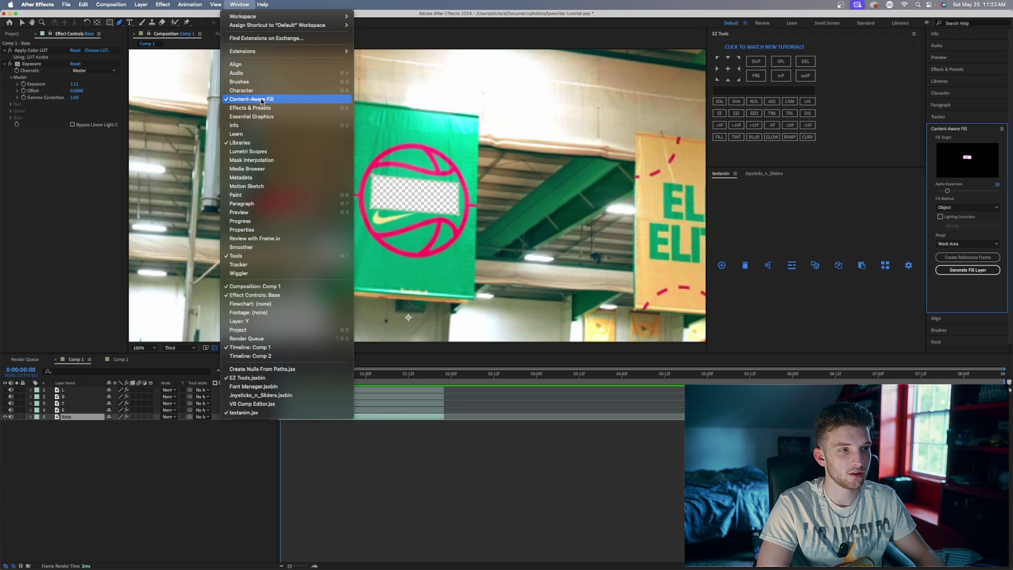
left_click(242, 6)
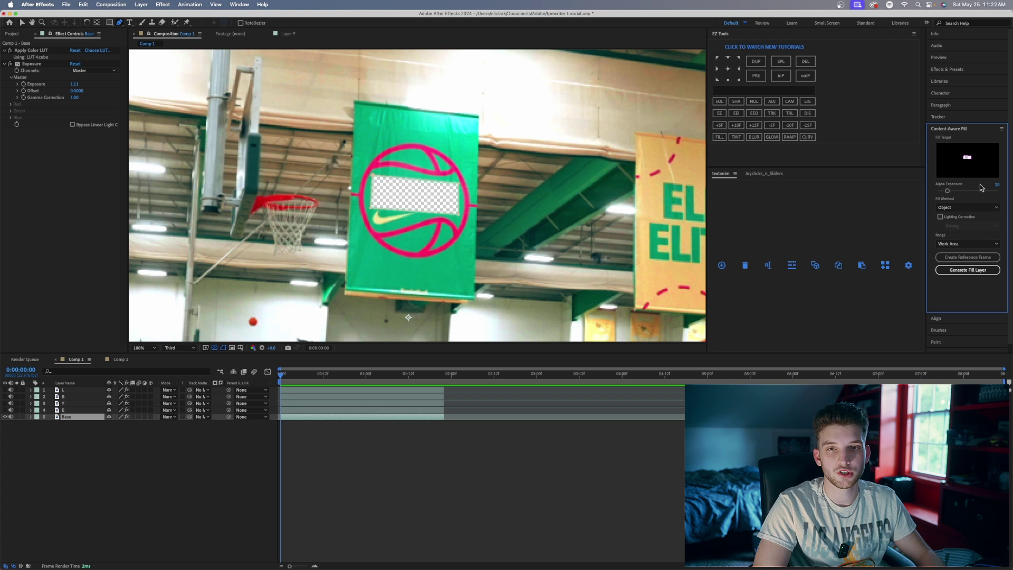
left_click(966, 259)
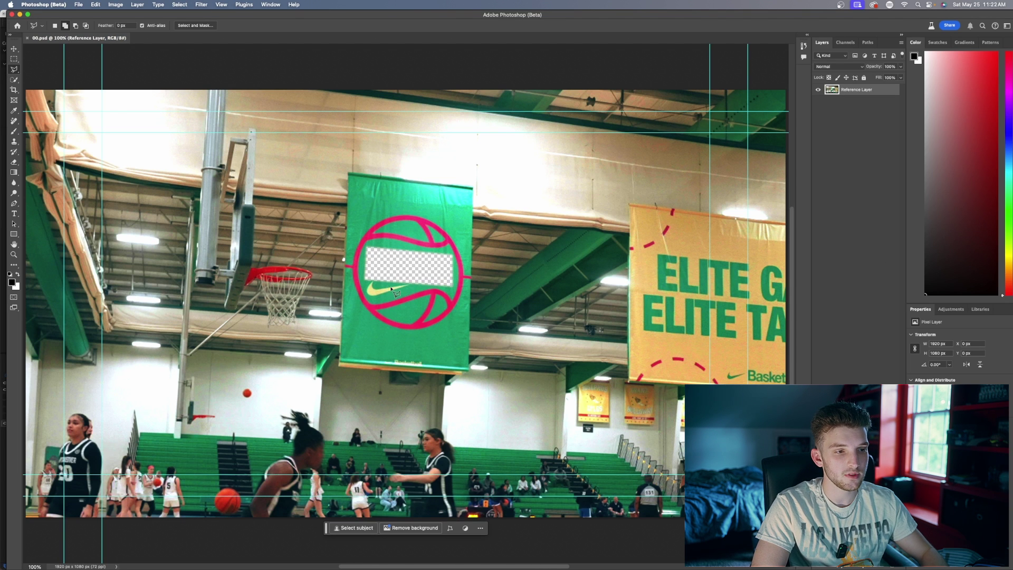
Step: Select the transparent rectangle in the banner logo with the Polygonal Lasso tool, keeping the outline slightly outside its edges
left_click(12, 71)
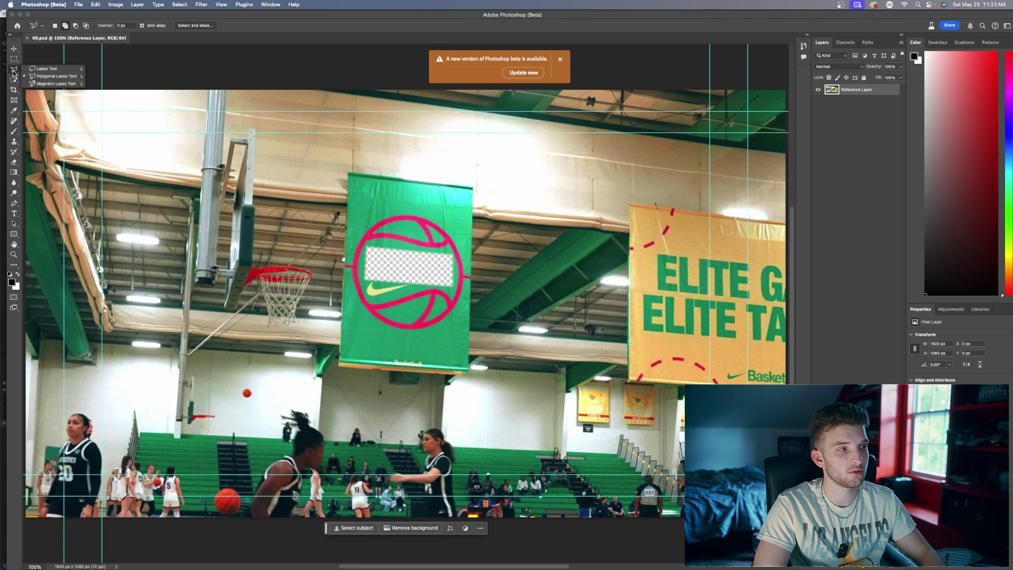
left_click(39, 78)
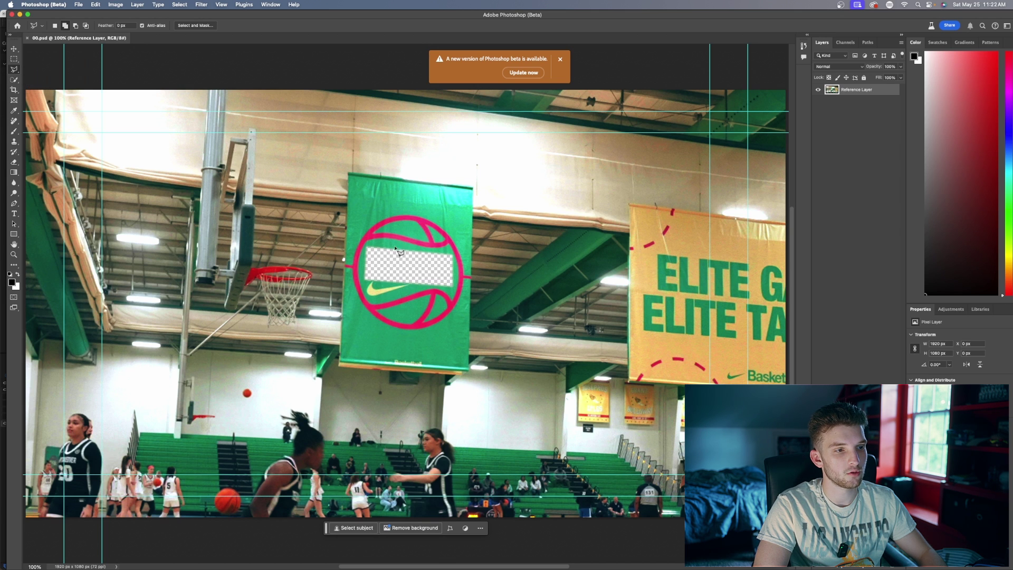
scroll(379, 285, "up", 5)
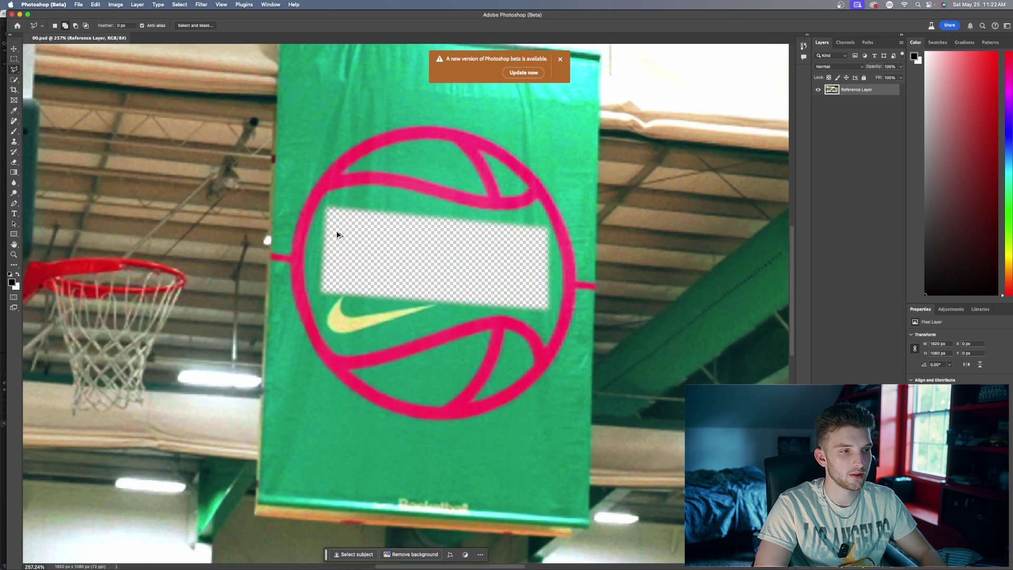
left_click(322, 203)
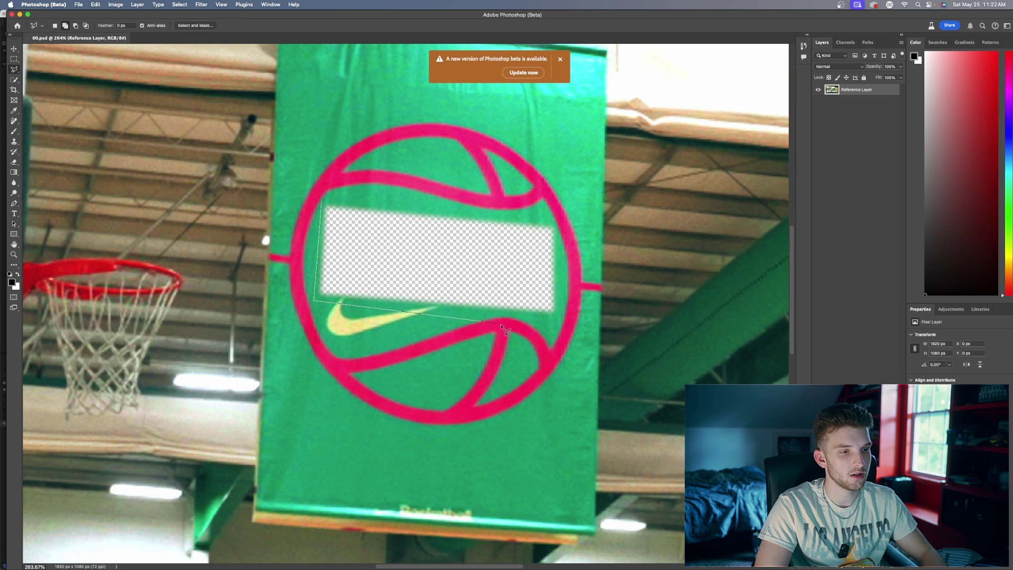
left_click(557, 317)
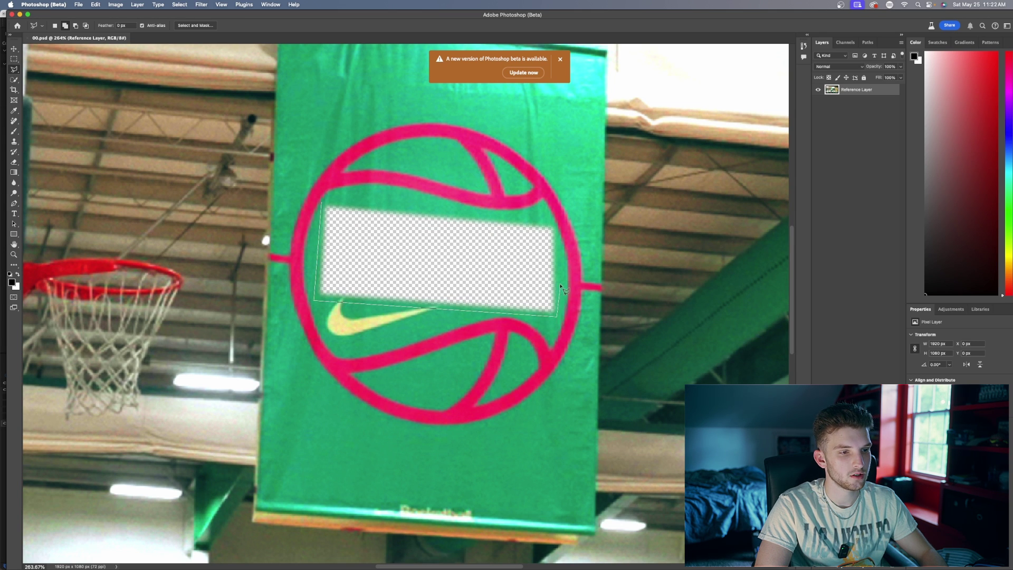
left_click(550, 223)
left_click(321, 205)
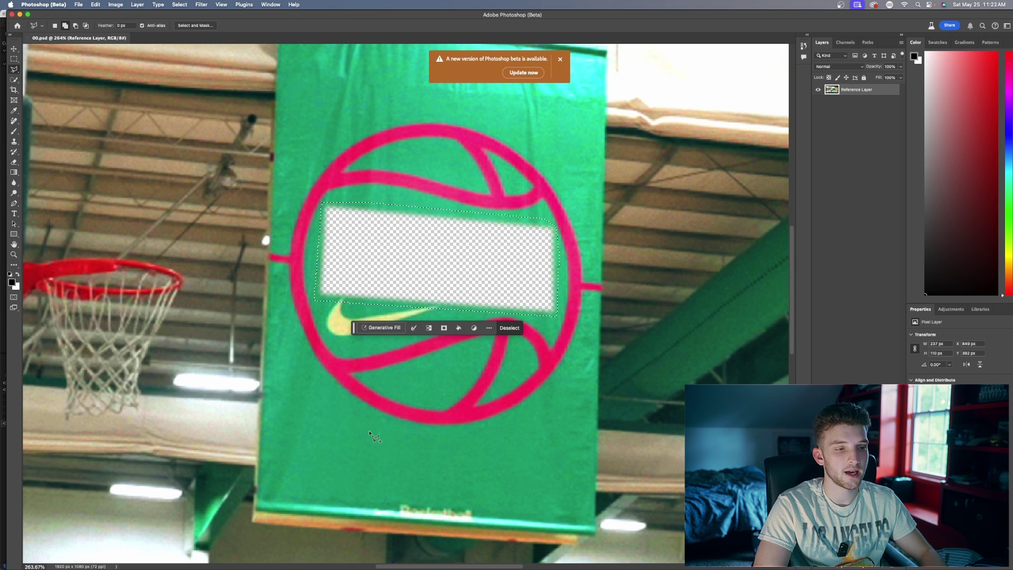
Step: Run Generative Fill on the selection without a prompt, compare the variations and choose the first one
left_click(381, 327)
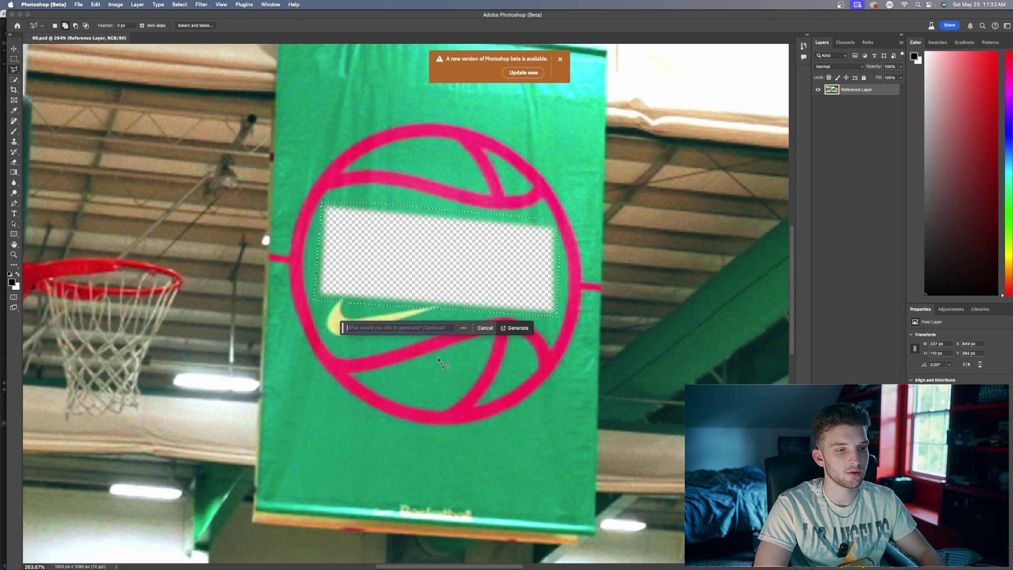
left_click(515, 328)
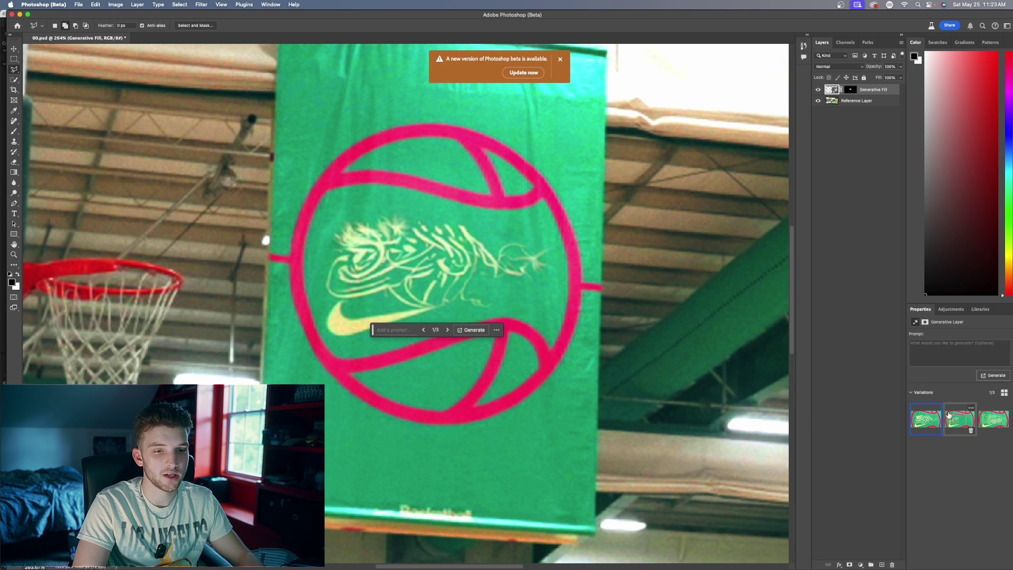
left_click(966, 420)
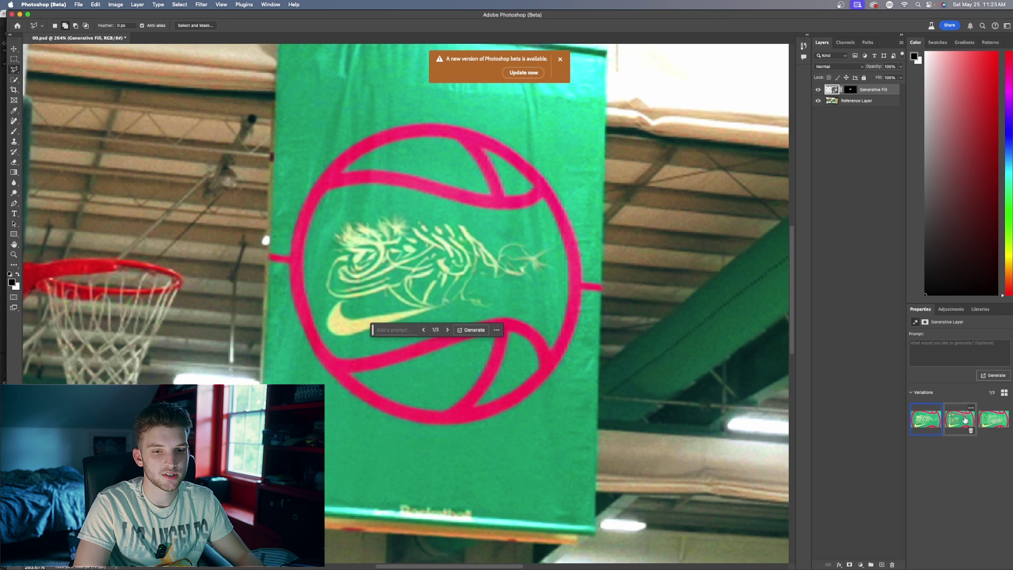
left_click(994, 426)
left_click(954, 422)
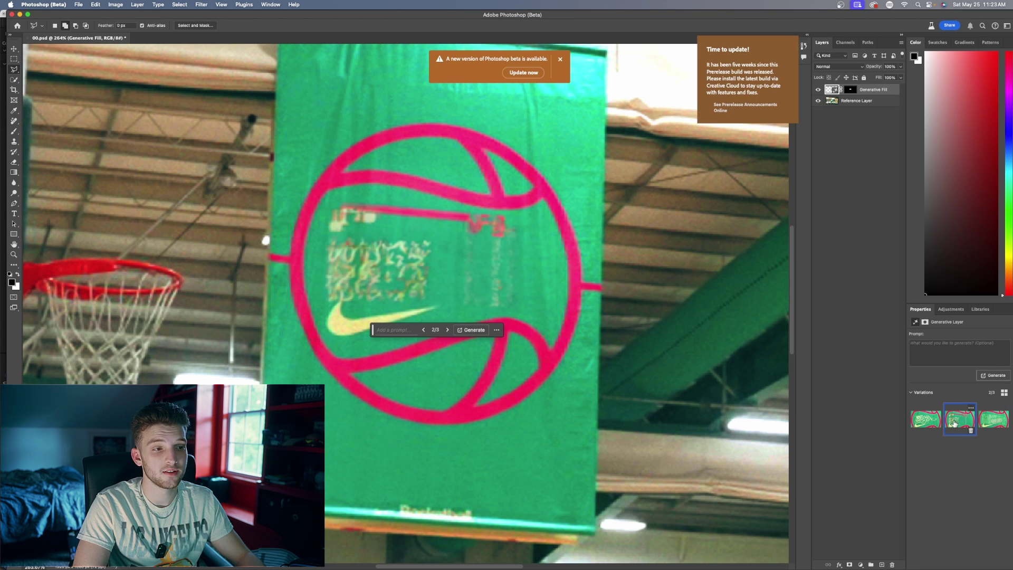
left_click(921, 421)
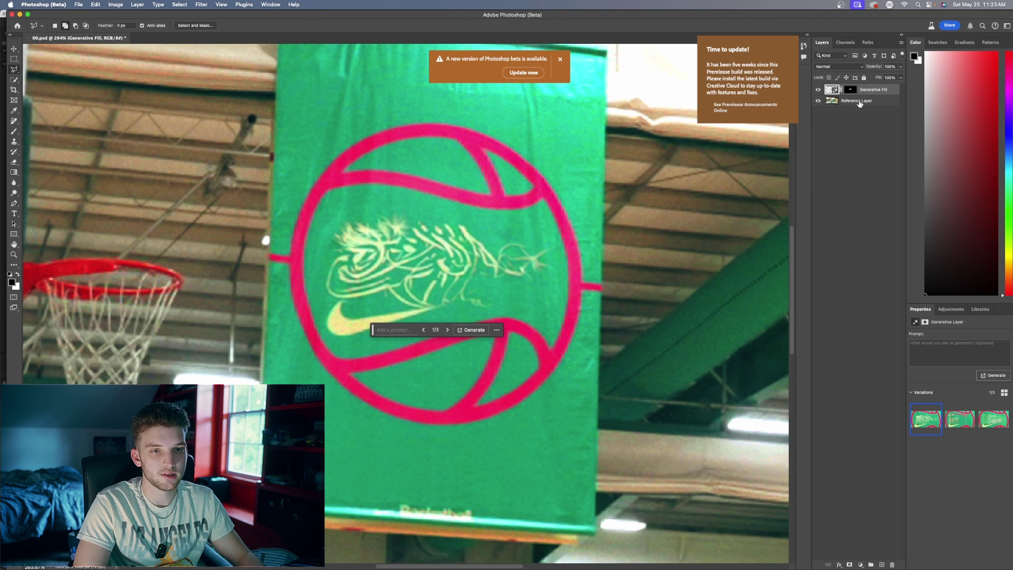
Step: Merge the Generative Fill layer with the Reference Layer
left_click(860, 102)
right_click(874, 93)
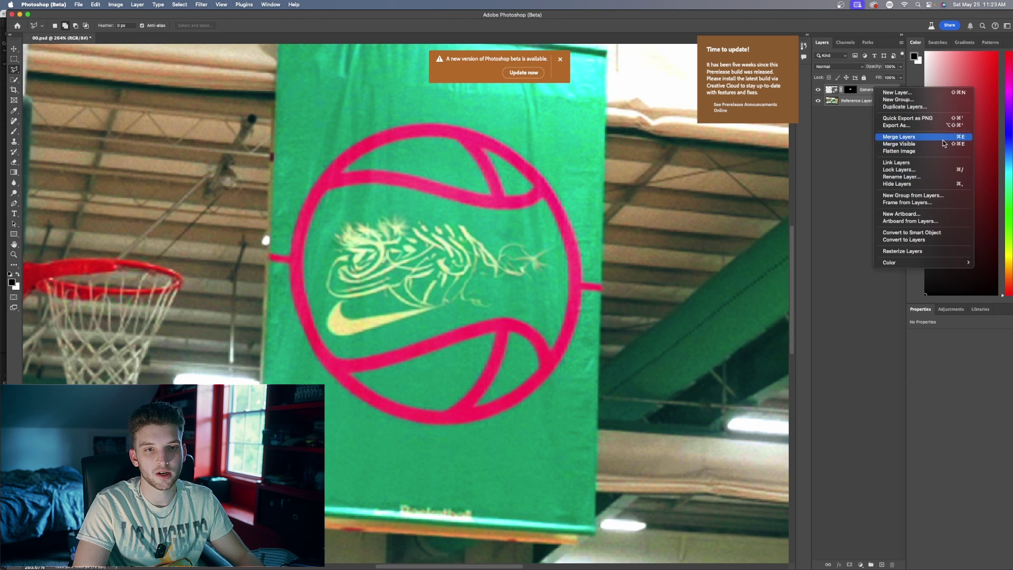
left_click(902, 139)
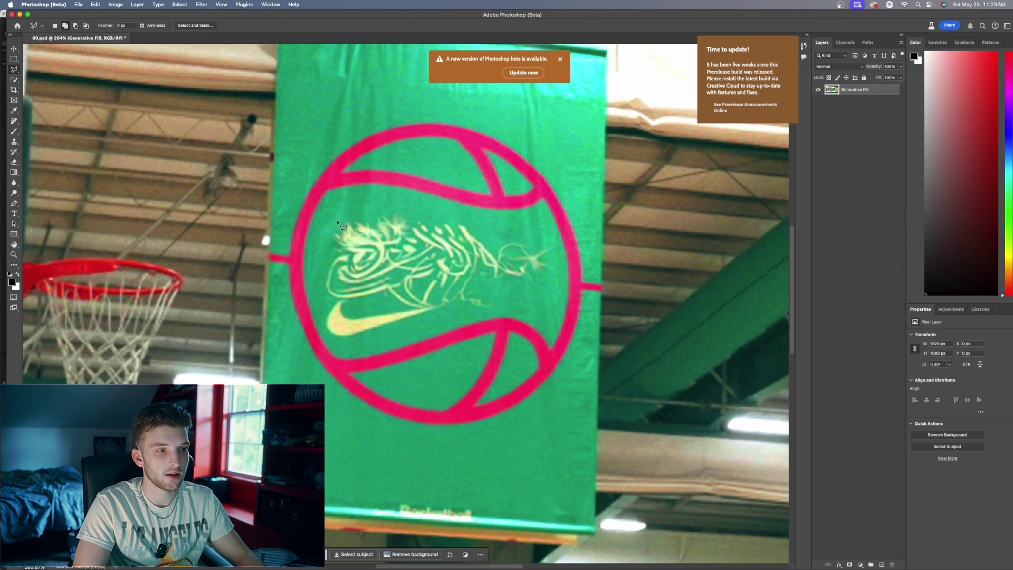
Step: Lasso the yellow scribbles above the swoosh and replace them using Generative Fill without a prompt
left_click_drag(338, 234, 335, 229)
left_click_drag(321, 297, 345, 302)
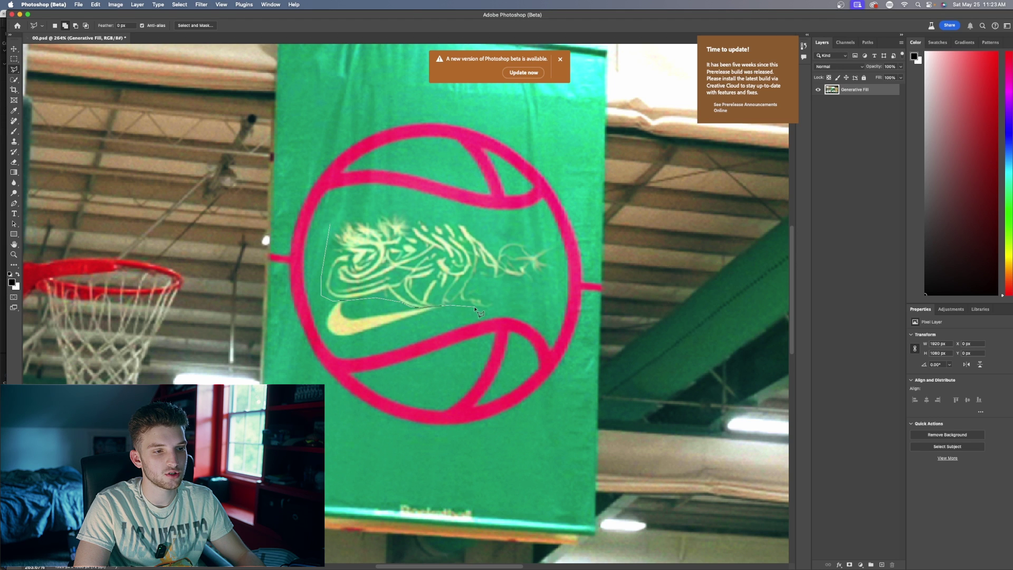
mouse_move(521, 299)
left_mouse_down()
mouse_move(551, 287)
mouse_move(560, 240)
left_mouse_up()
mouse_move(453, 217)
left_mouse_down()
mouse_move(350, 211)
mouse_move(330, 227)
left_mouse_up()
left_click(390, 320)
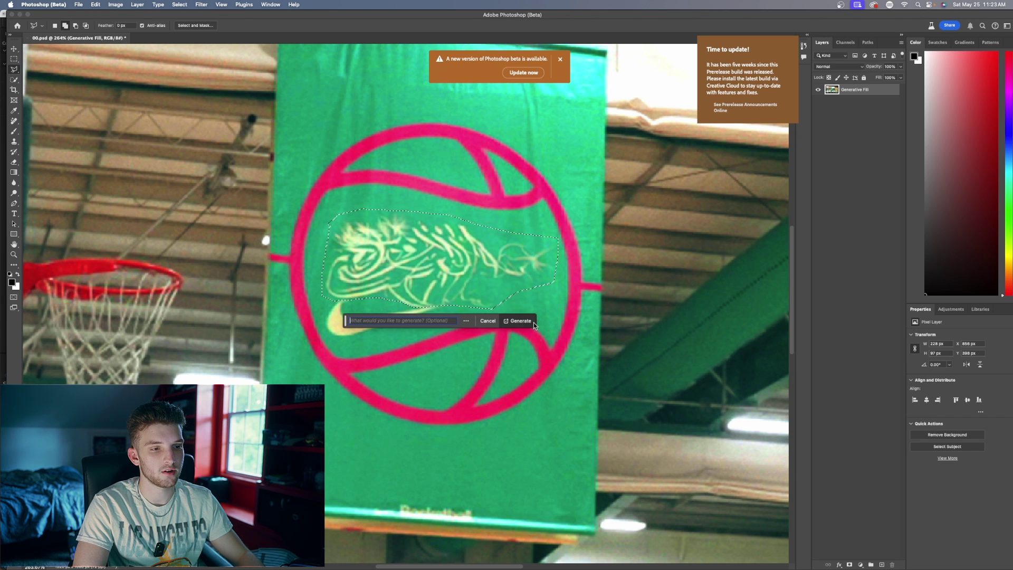
left_click(519, 321)
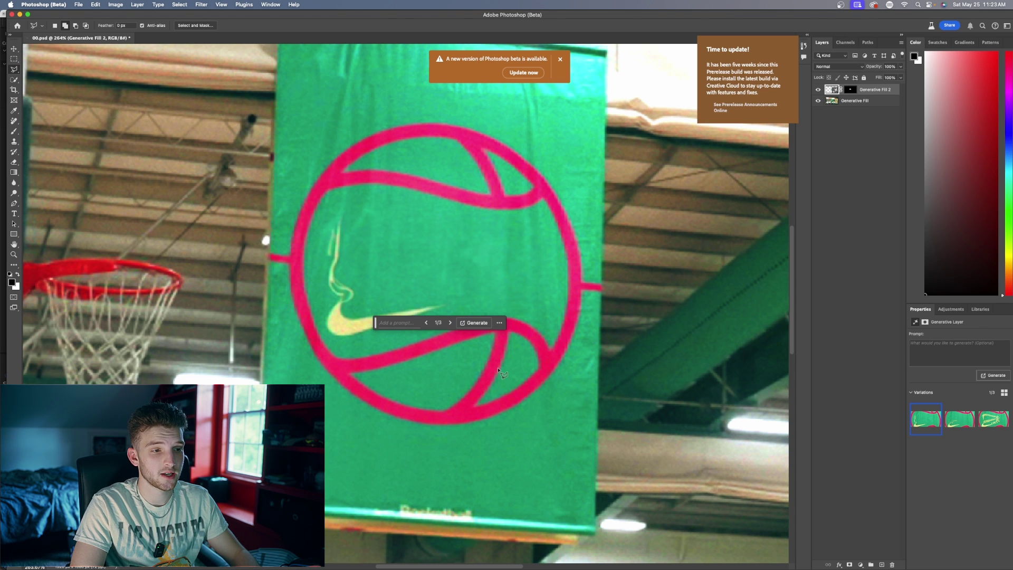
Step: Merge the generated layers, then lasso the leftover yellow scribble above the swoosh and replace it using Generative Fill without a prompt
right_click(868, 91)
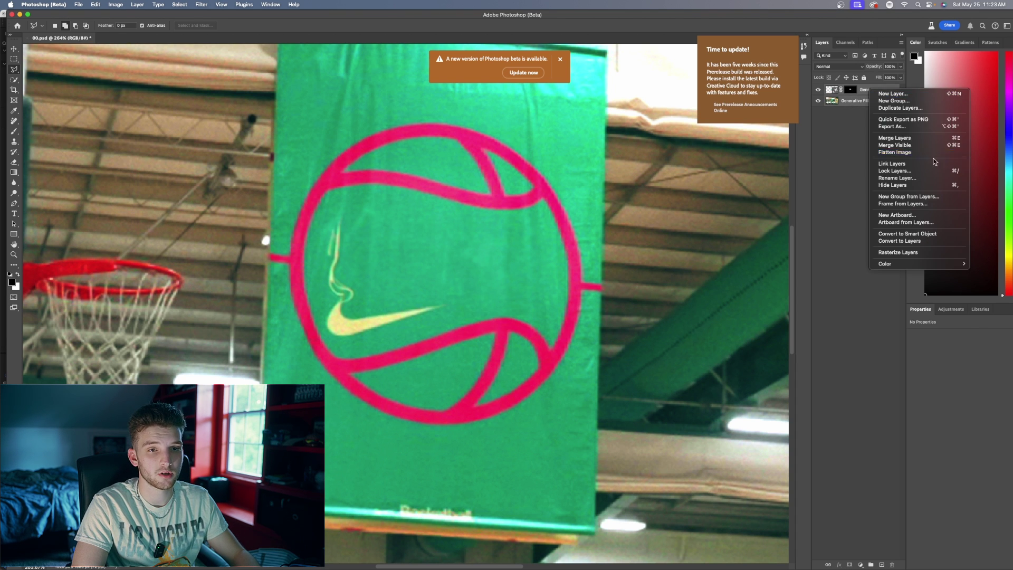
left_click(921, 139)
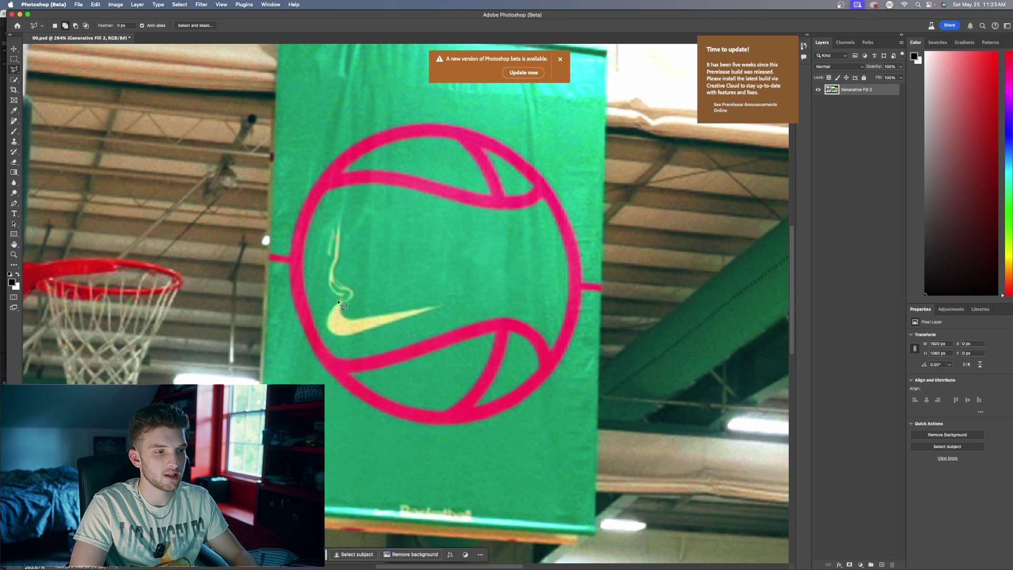
left_click_drag(338, 302, 357, 304)
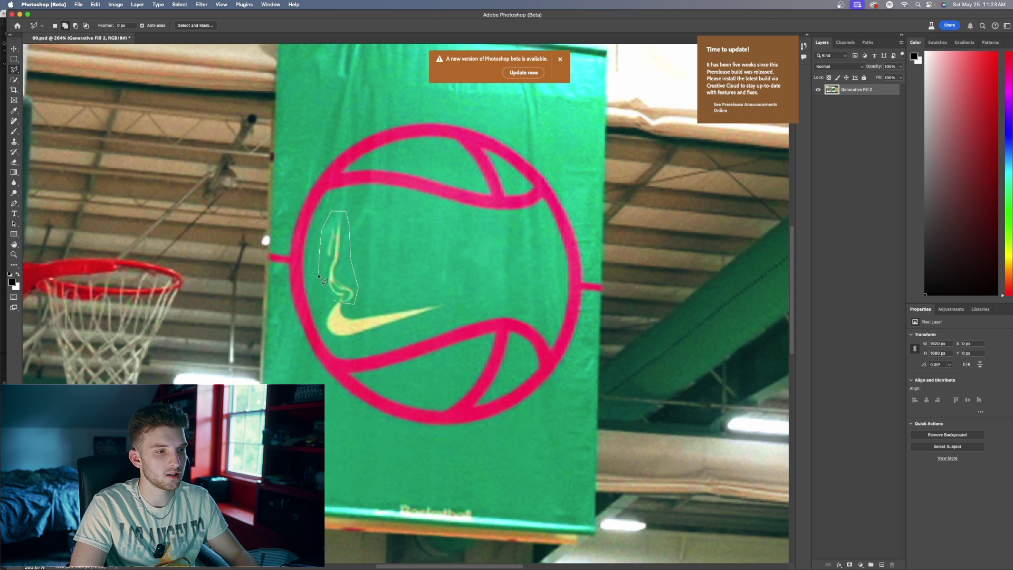
left_click_drag(334, 302, 335, 303)
left_click(282, 318)
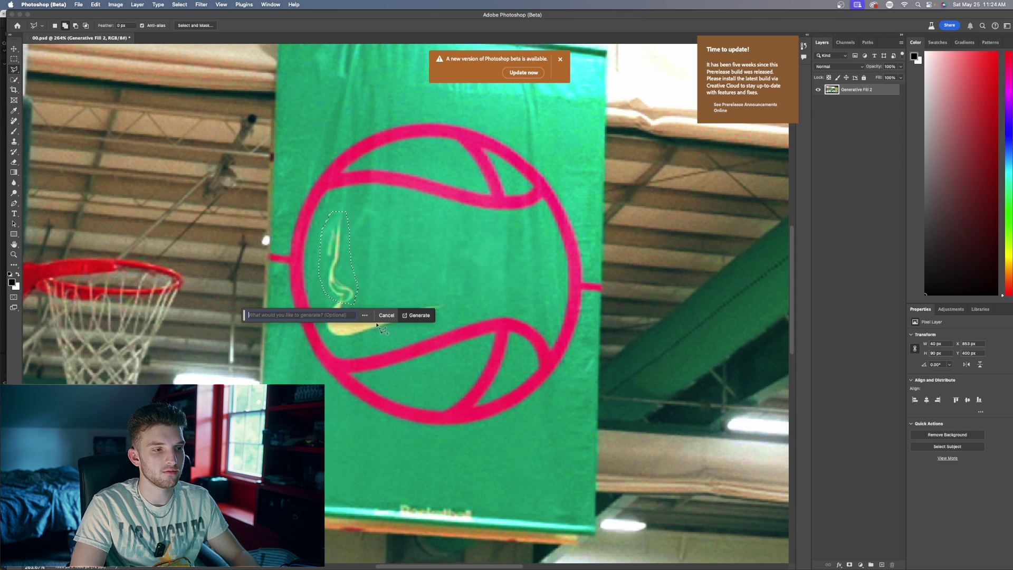
left_click(415, 318)
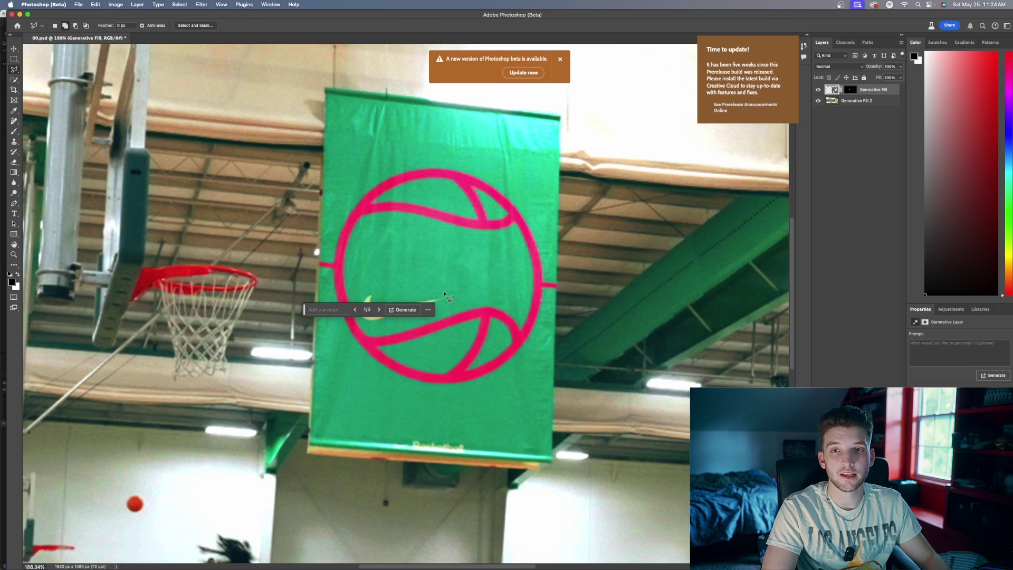
scroll(444, 294, "down", 5)
scroll(446, 290, "up", 6)
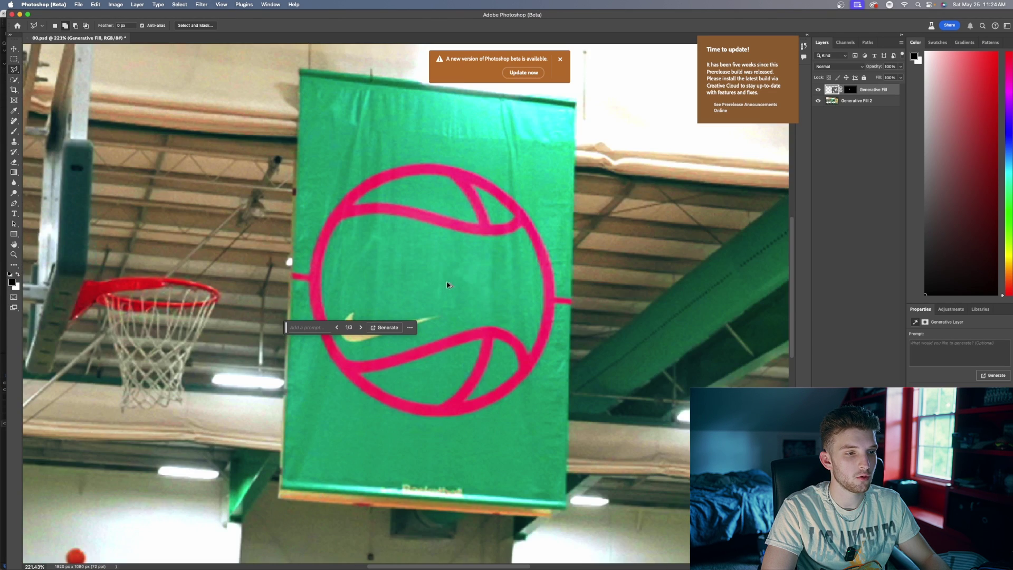
Step: Save the cleaned reference frame 00.psd and switch to After Effects
left_click(14, 48)
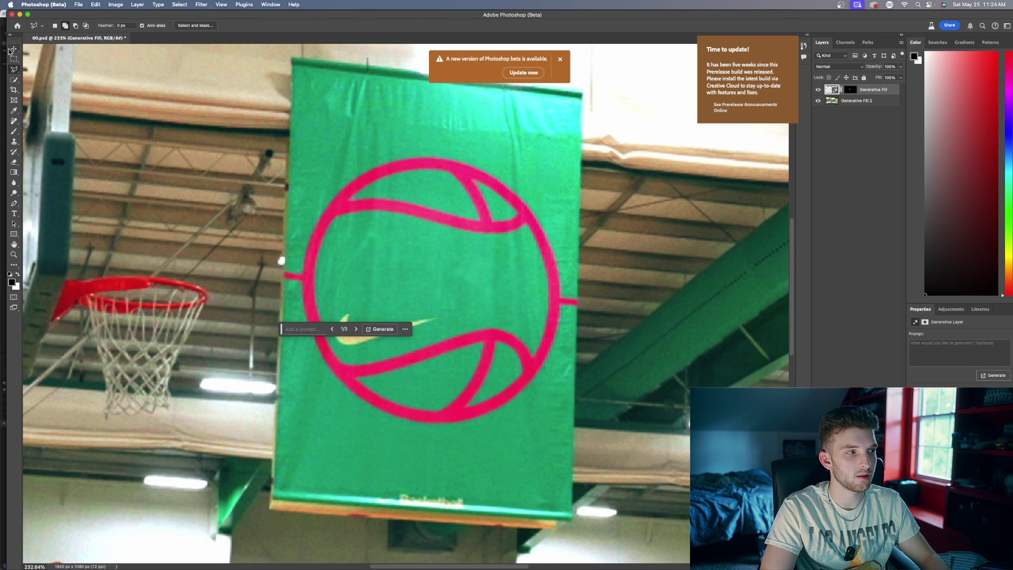
left_click(241, 261)
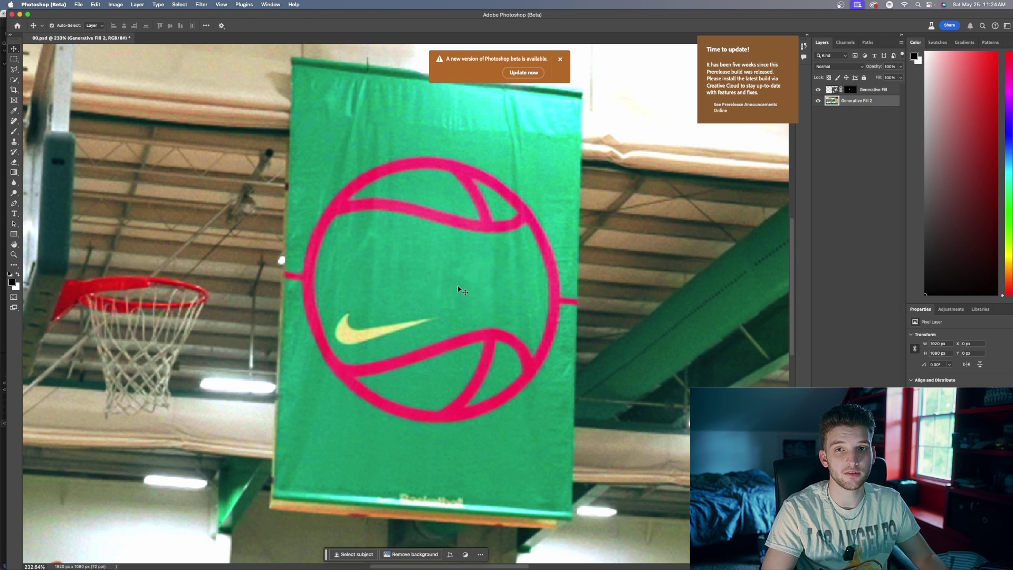
scroll(460, 289, "down", 2)
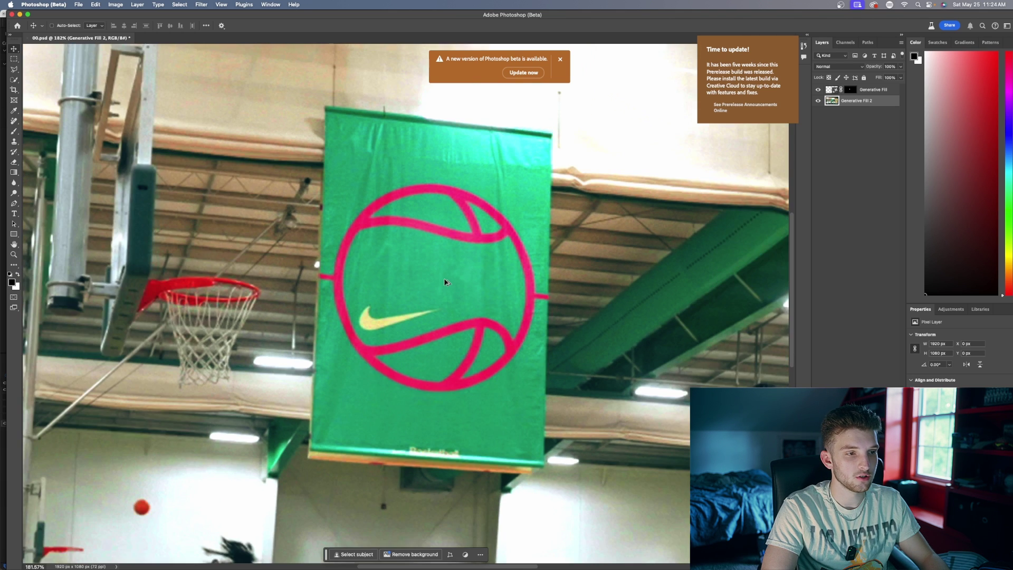
scroll(445, 282, "down", 5)
scroll(445, 283, "up", 5)
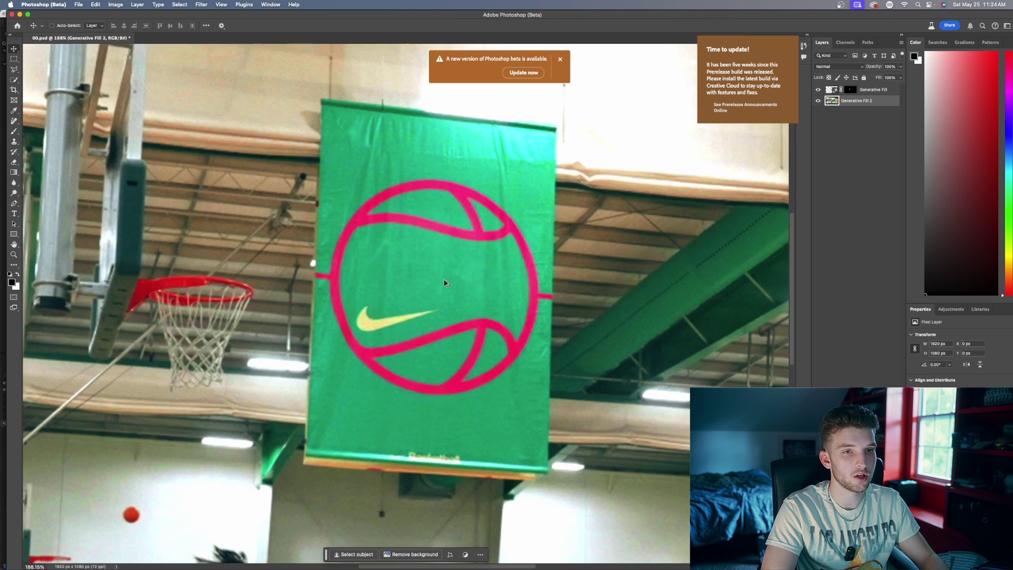
scroll(445, 282, "up", 1)
key("super+s")
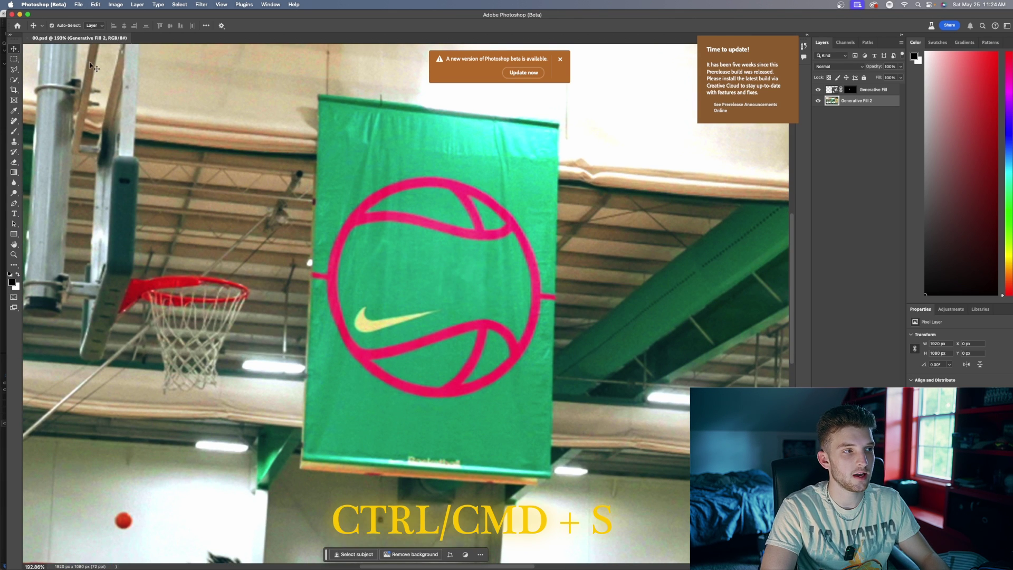
mouse_move(475, 568)
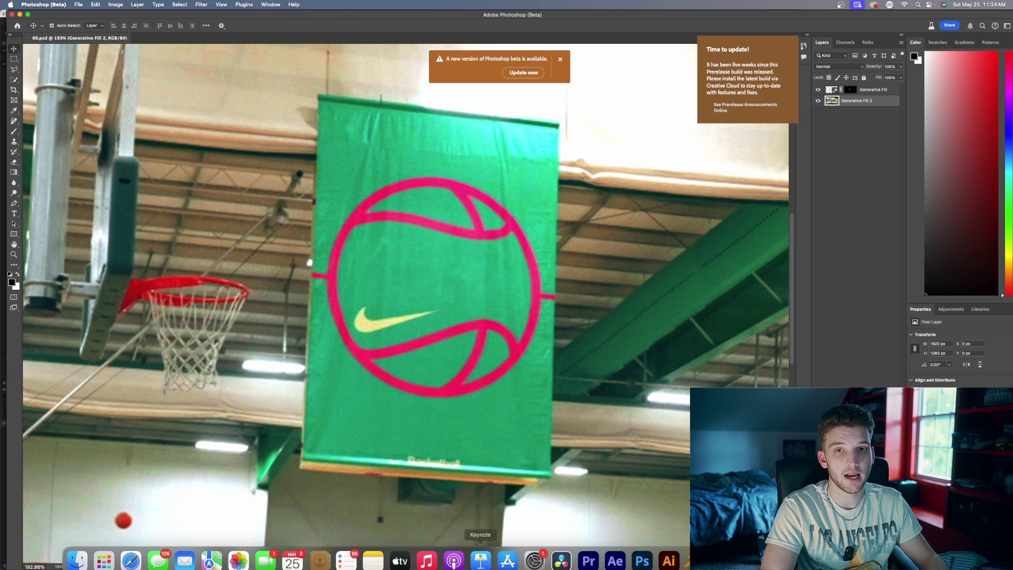
left_click(612, 560)
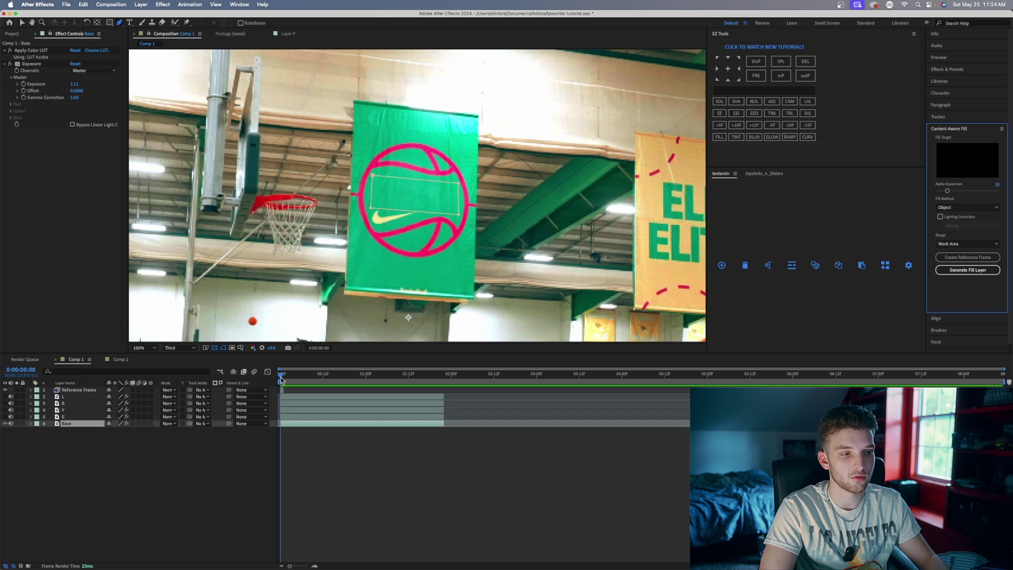
Step: Check the Reference Frame layer against the transparent banner area, then generate the Content-Aware Fill layer from the first frame
mouse_move(281, 380)
left_mouse_down()
mouse_move(373, 379)
mouse_move(279, 398)
left_mouse_up()
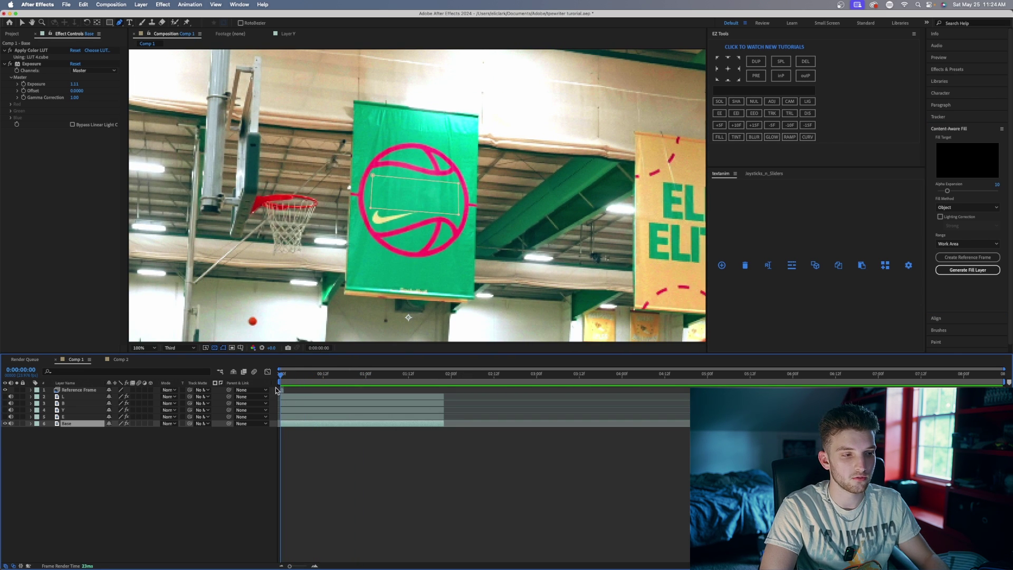
left_click(278, 390)
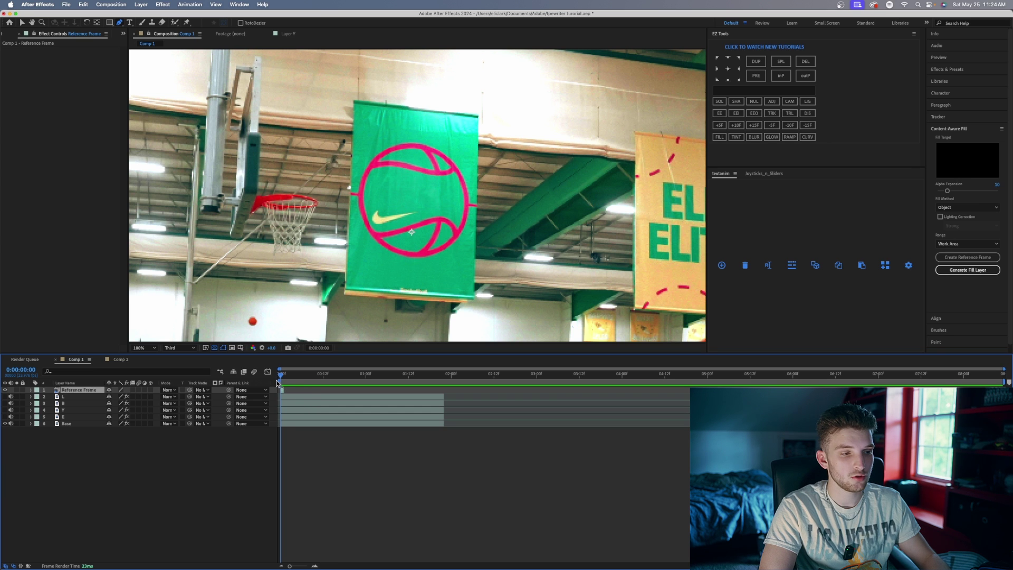
left_click_drag(278, 383, 348, 391)
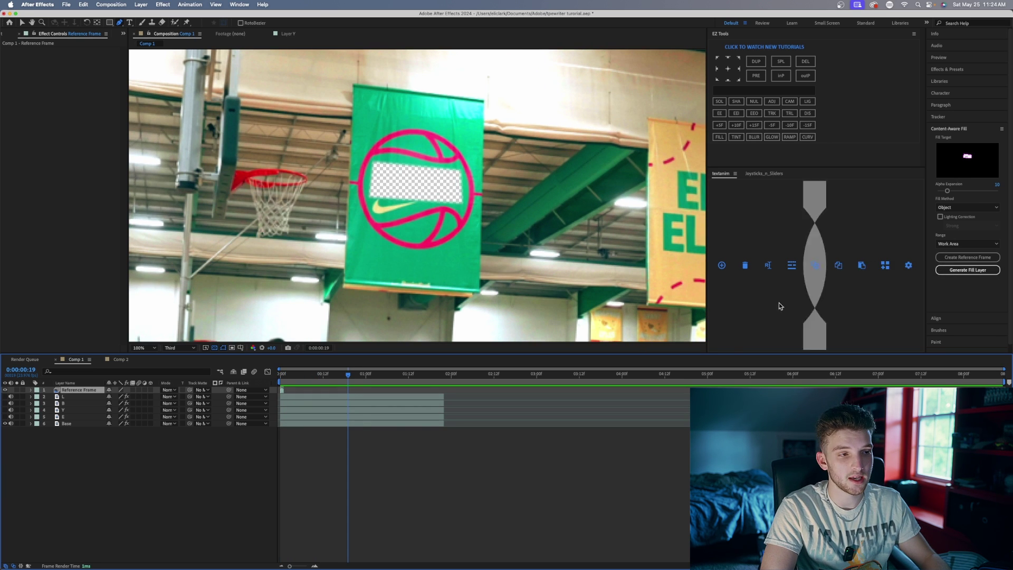
left_click_drag(353, 376, 411, 387)
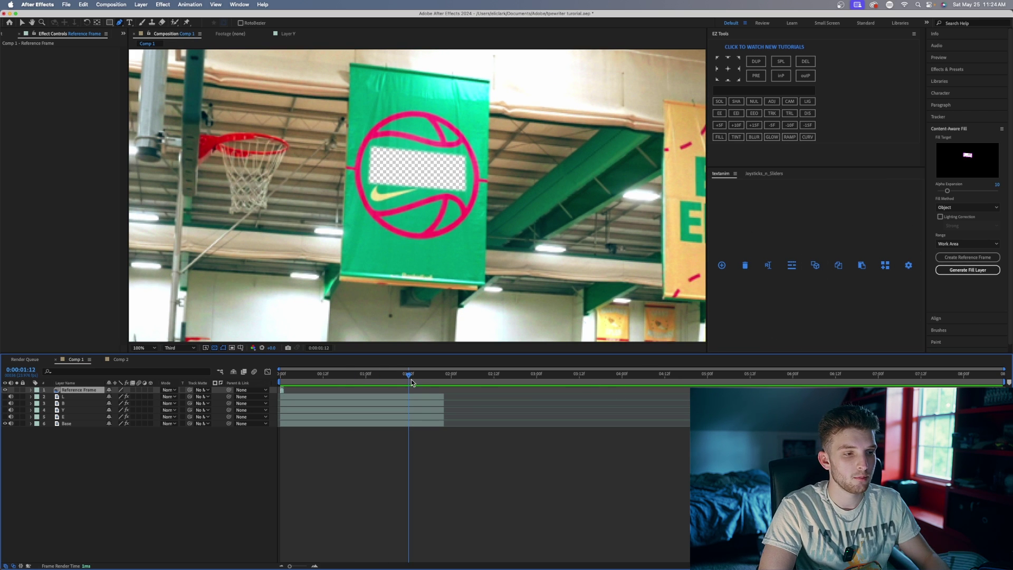
left_click_drag(411, 379, 281, 400)
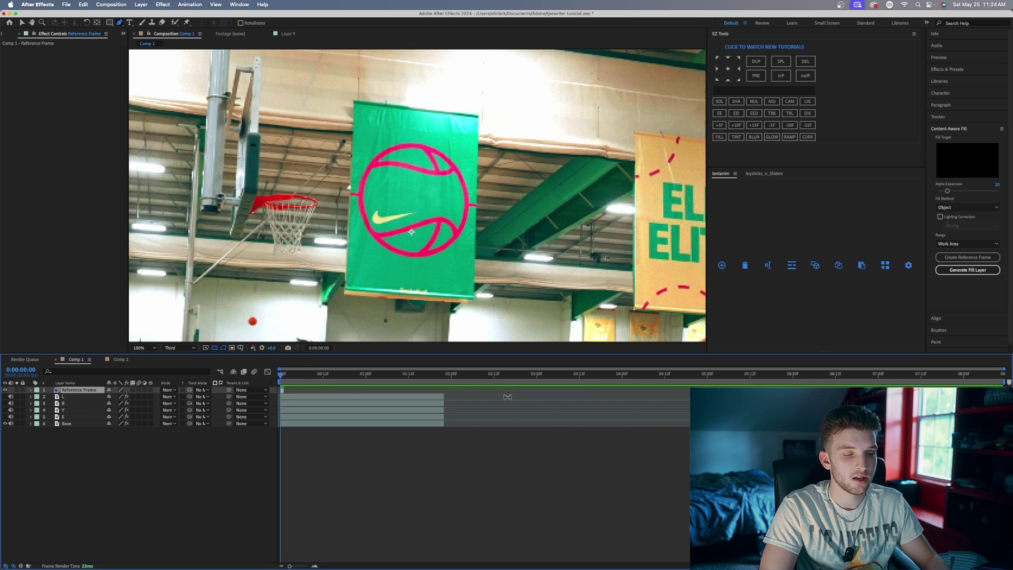
left_click(966, 271)
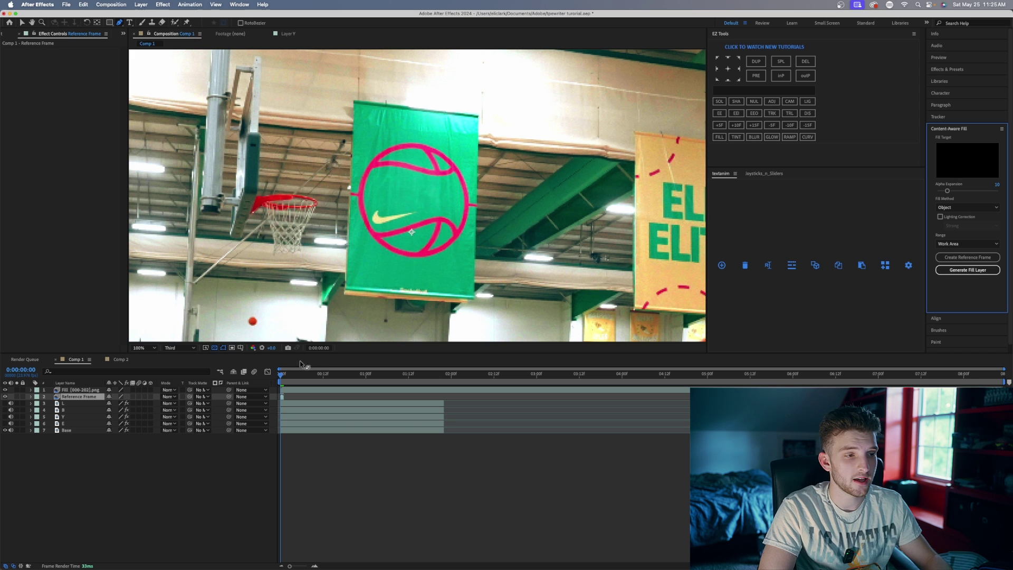
Step: Scrub and play the composition with the whole frame in view to examine the fill on the banner, ending on the first frame
left_click(82, 392)
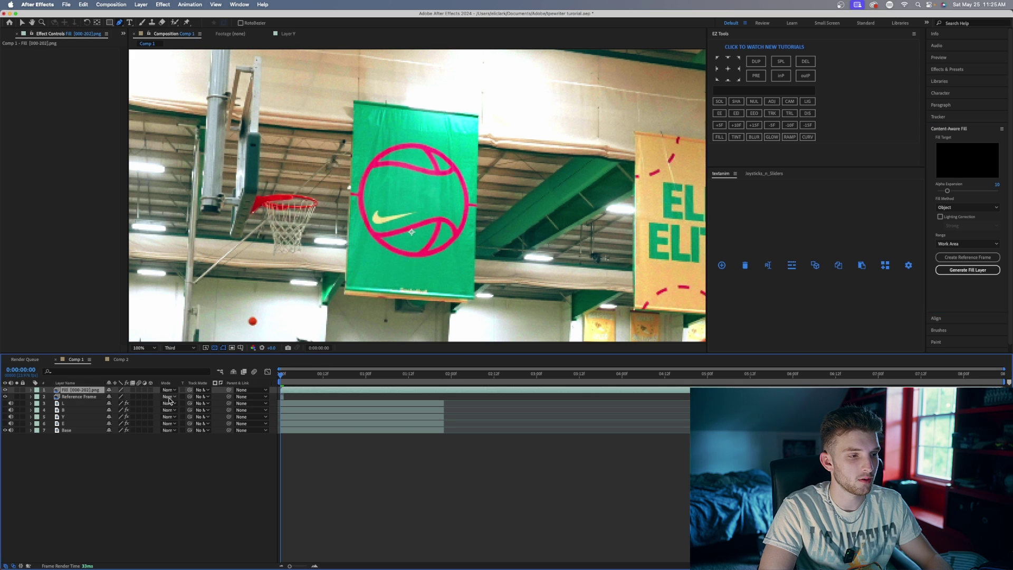
left_click_drag(282, 375, 328, 400)
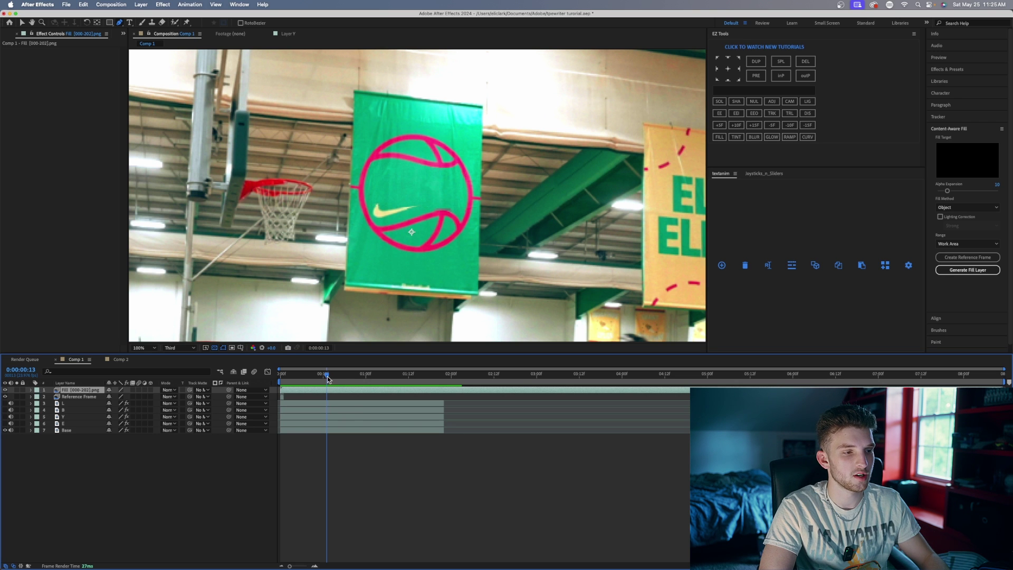
mouse_move(327, 376)
left_mouse_down()
mouse_move(396, 376)
mouse_move(327, 375)
left_mouse_up()
scroll(414, 266, "down", 2)
scroll(414, 267, "up", 2)
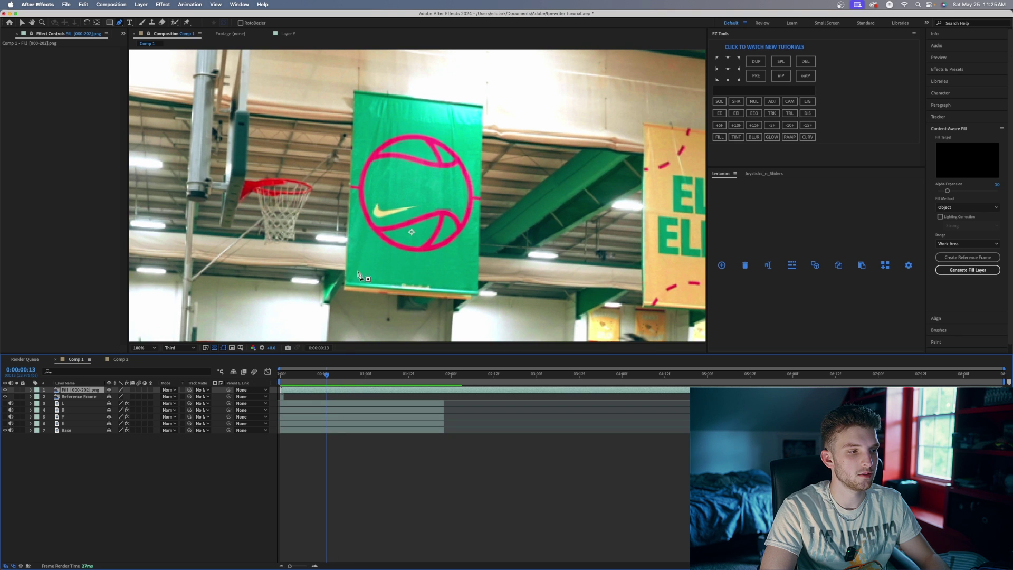
left_click(145, 347)
left_click(143, 473)
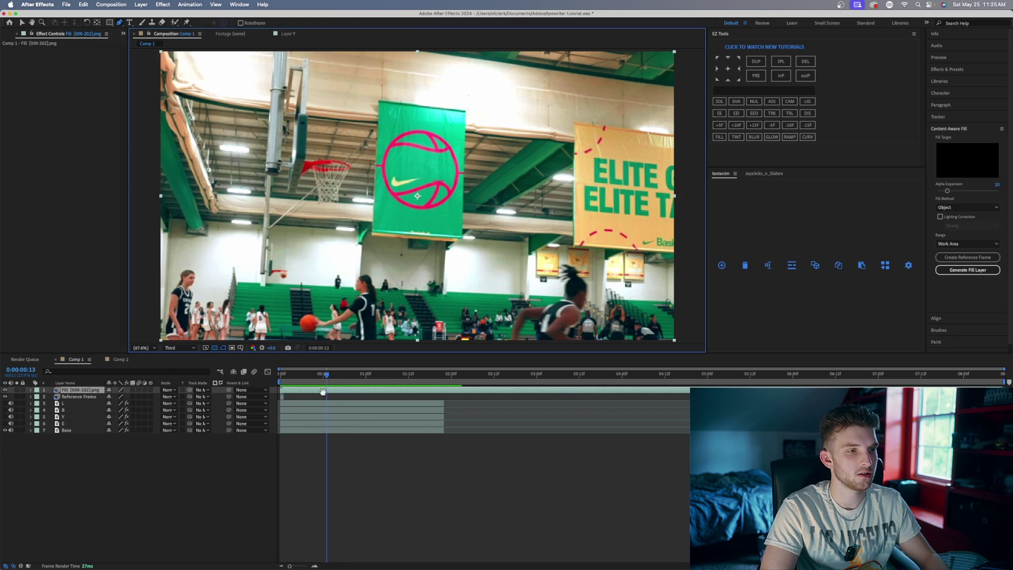
key("space")
key("space")
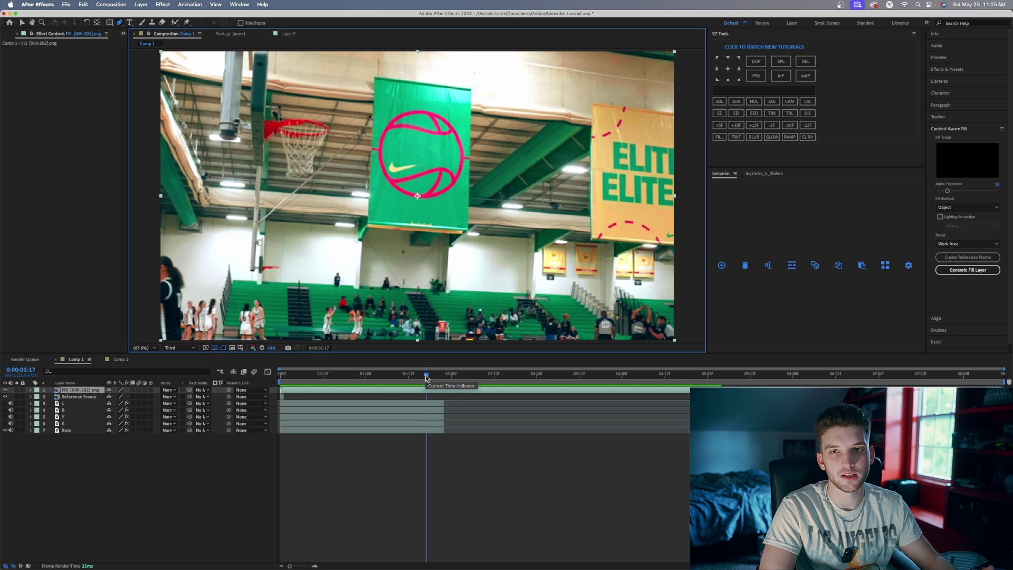
left_click_drag(425, 375, 320, 409)
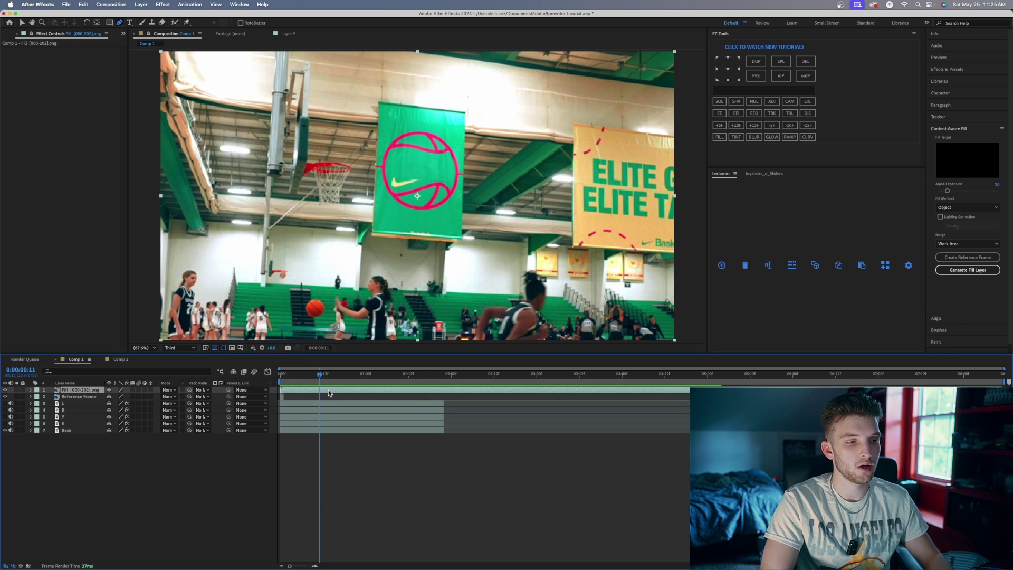
key("Home")
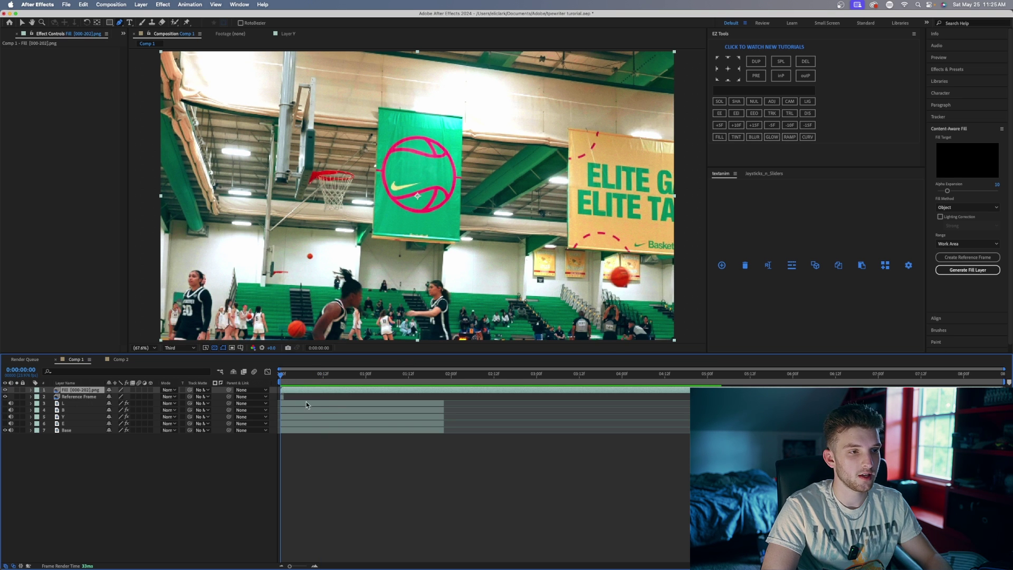
Step: Move the E layer above the fill layer to the top of the stack and make it visible
left_click(88, 424)
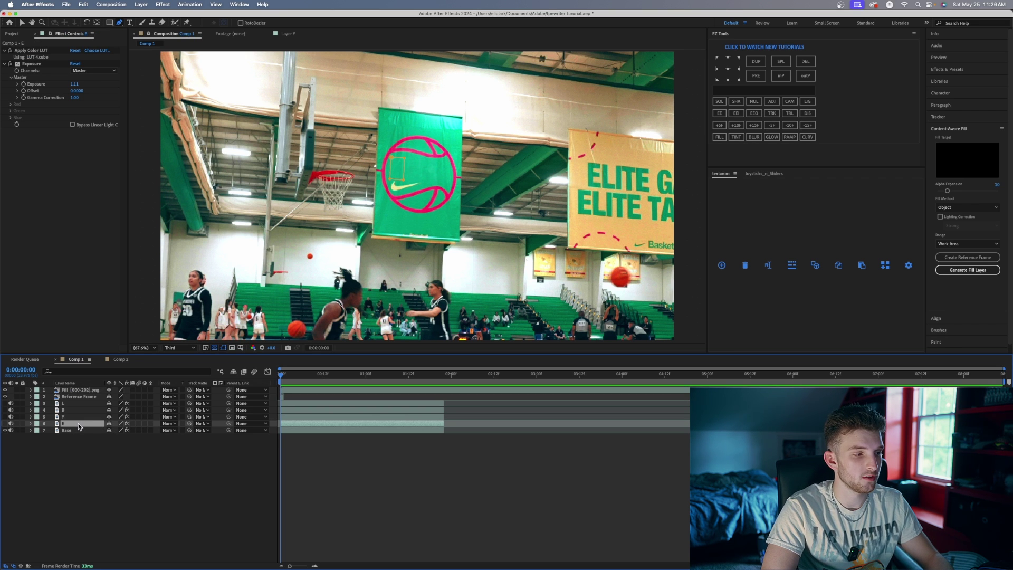
left_click_drag(78, 427, 78, 390)
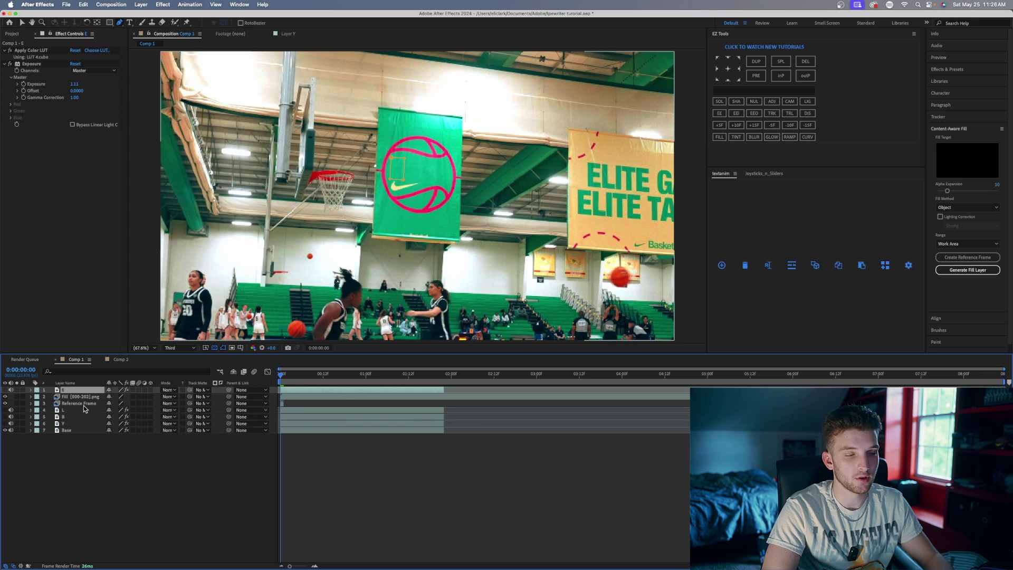
left_click(5, 390)
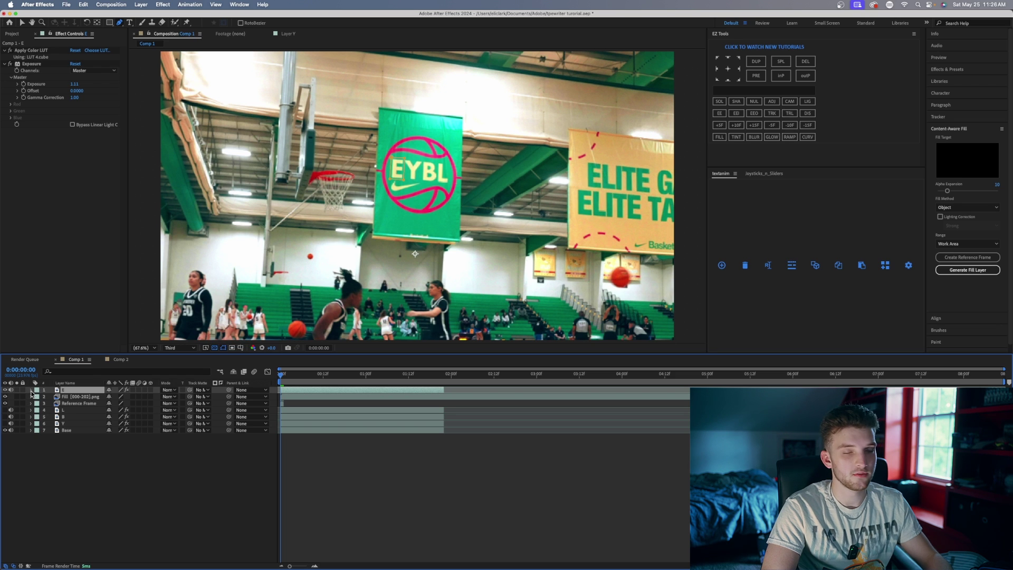
Step: Set the mode of Mask 1 on the E layer to Add and collapse the layer's properties
left_click(30, 391)
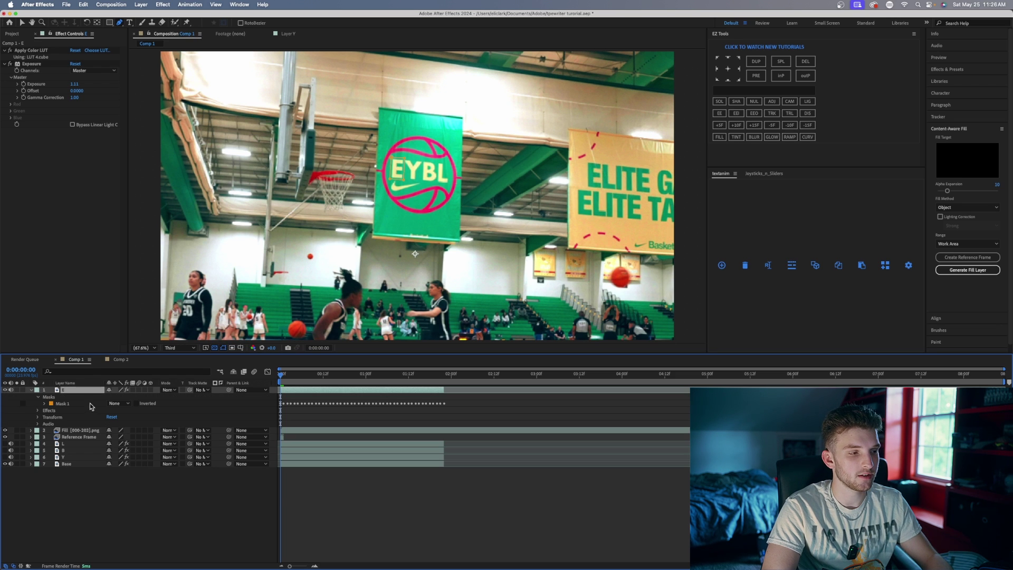
left_click(117, 403)
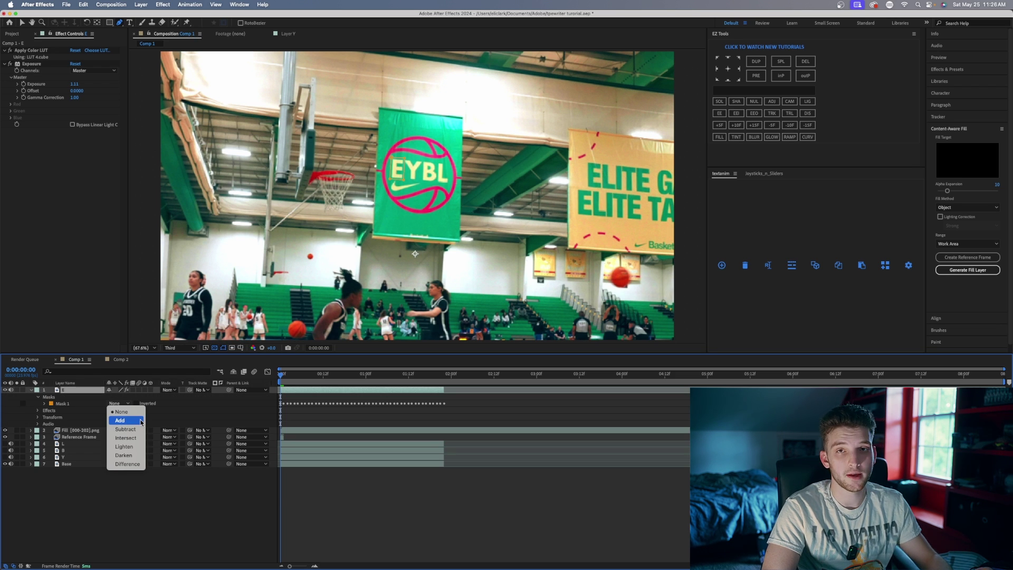
left_click(120, 421)
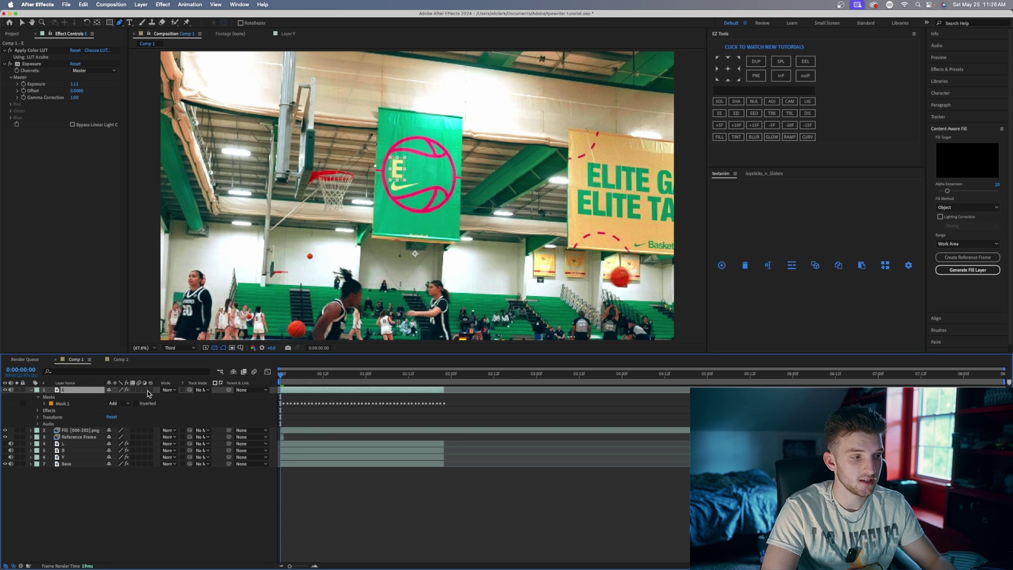
left_click(31, 390)
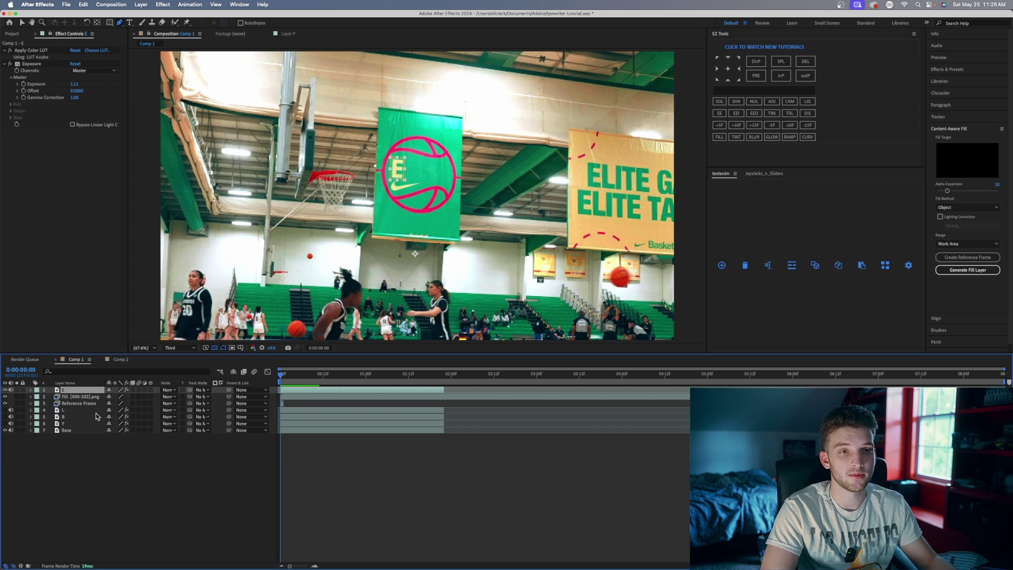
Step: Move the Y layer above the E layer to the top of the stack and make it visible
left_click(76, 423)
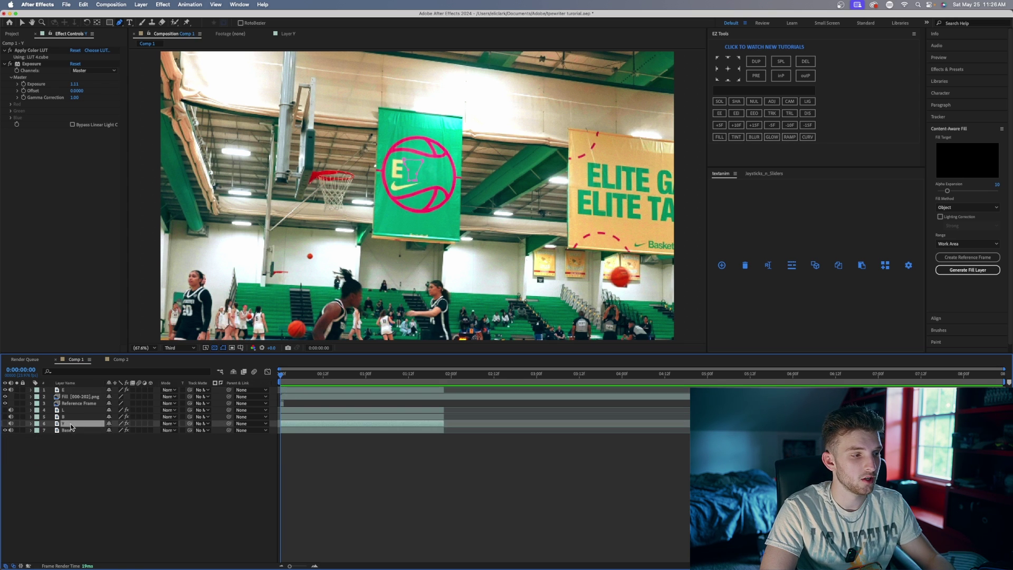
left_click_drag(76, 426, 79, 390)
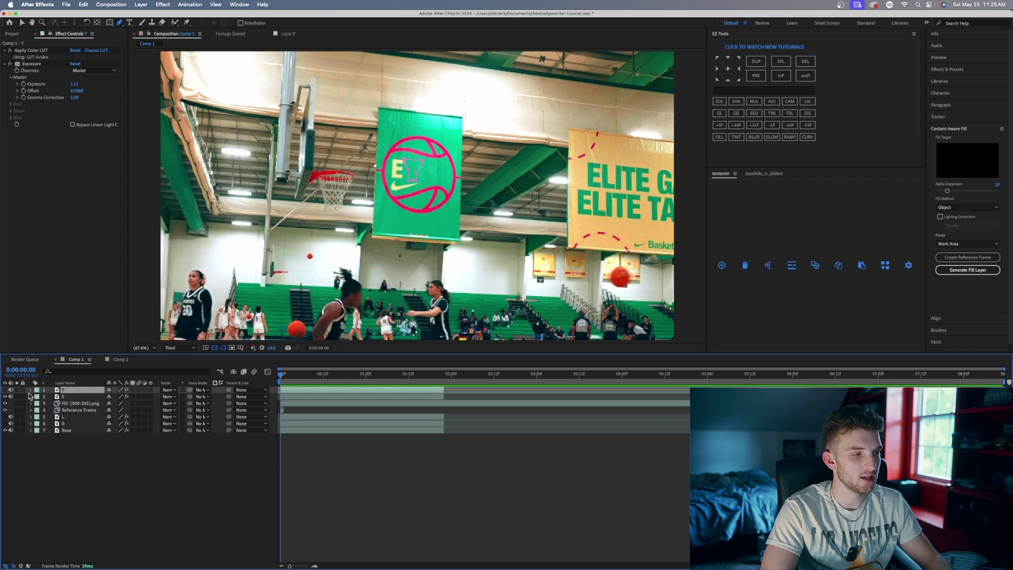
left_click(5, 390)
Step: Set the mode of Mask 1 on the Y layer to Add and collapse the layer's properties
left_click(30, 390)
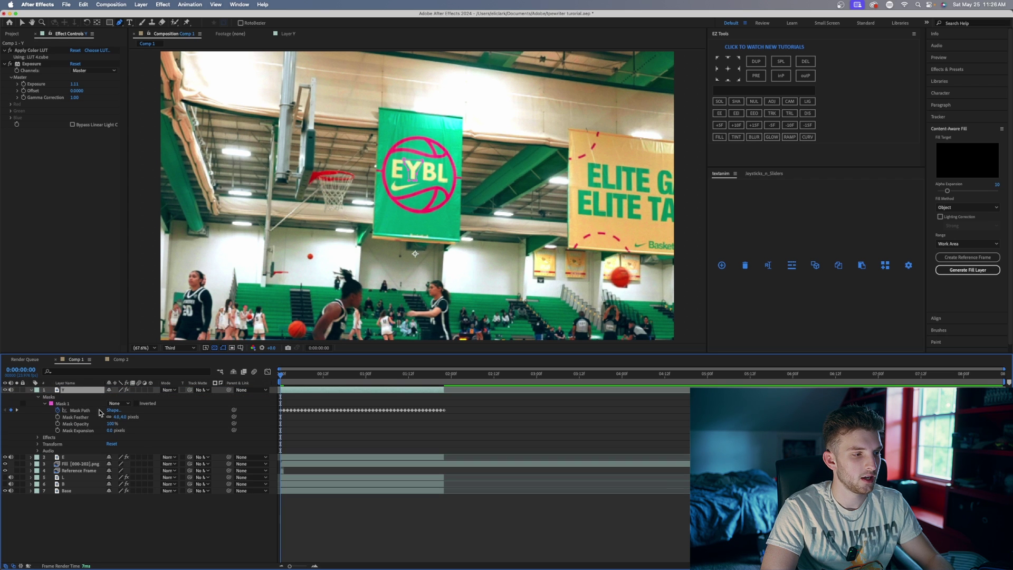
left_click(118, 403)
left_click(122, 417)
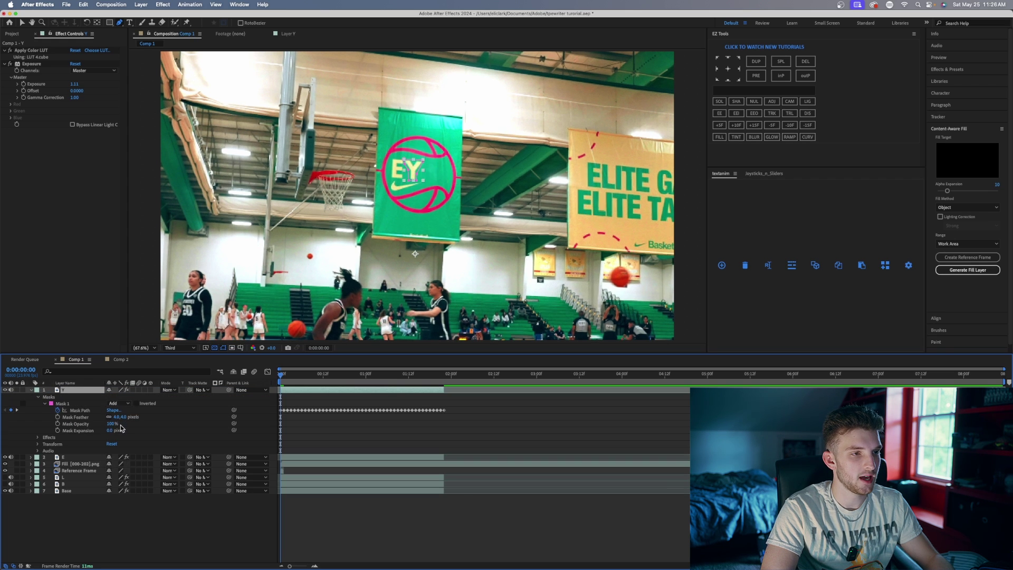
left_click(31, 390)
Step: Move the B layer to the top of the stack and make it visible, checking the mode of its Mask 1
left_click(71, 424)
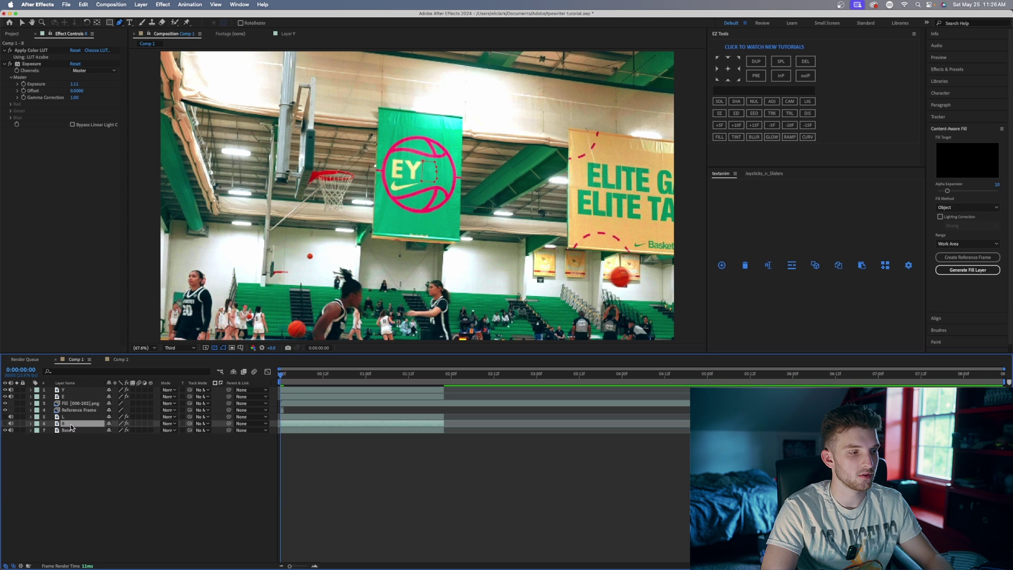
left_click_drag(71, 427, 73, 389)
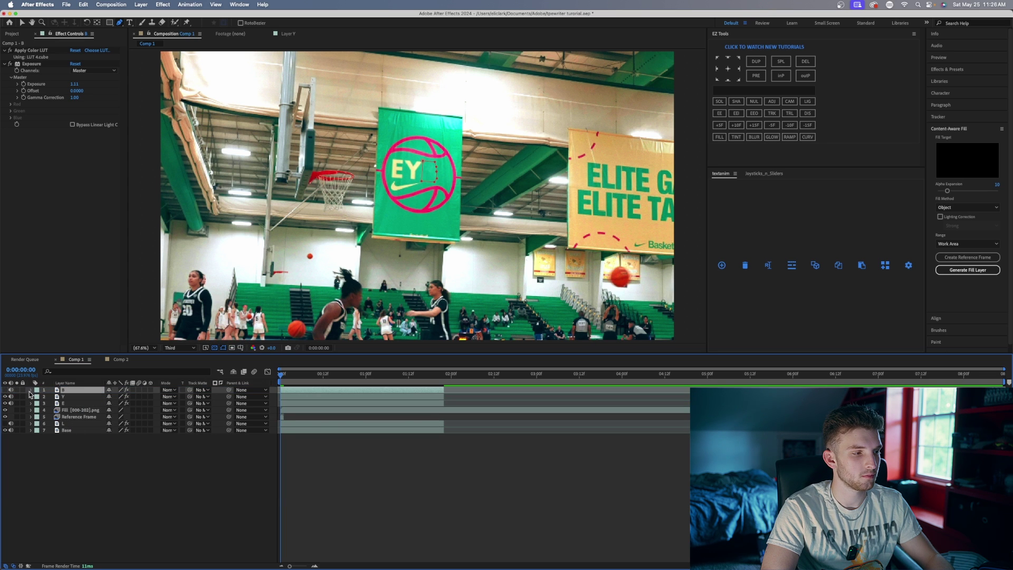
left_click(5, 390)
left_click(30, 390)
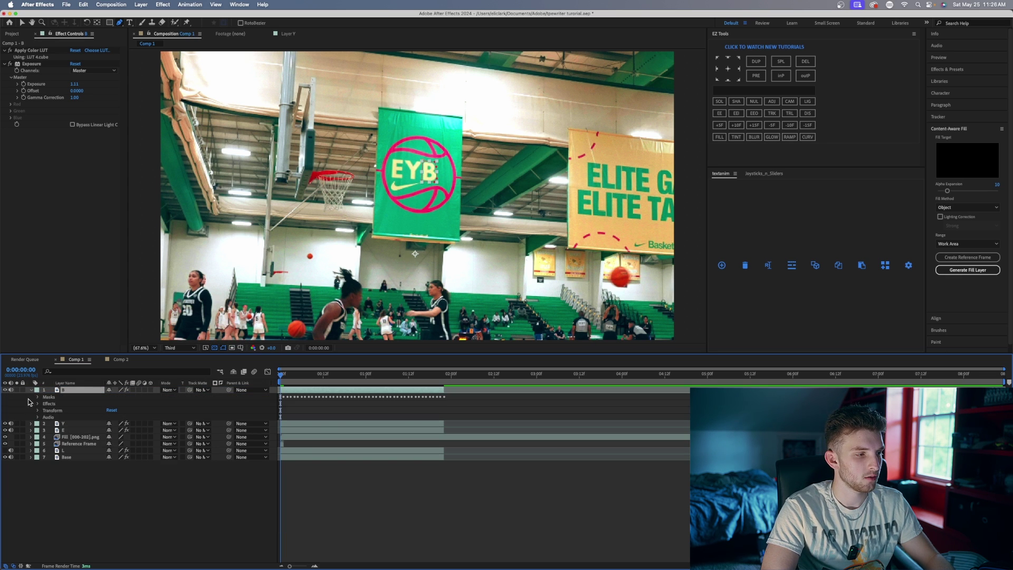
left_click(38, 397)
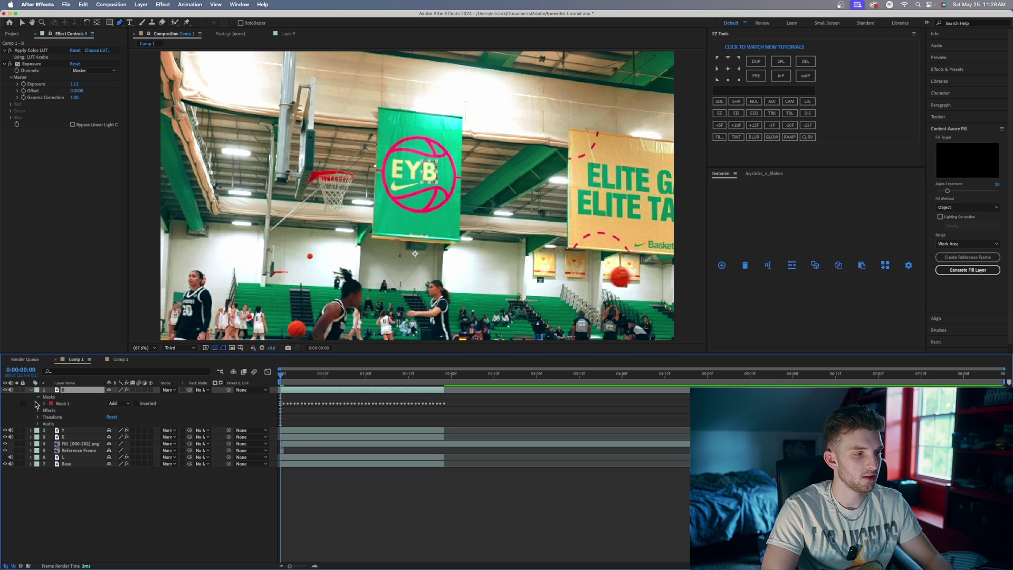
left_click(31, 390)
Step: Move the L layer to the top of the stack and make it visible, checking the mode of its Mask 1
left_click(77, 424)
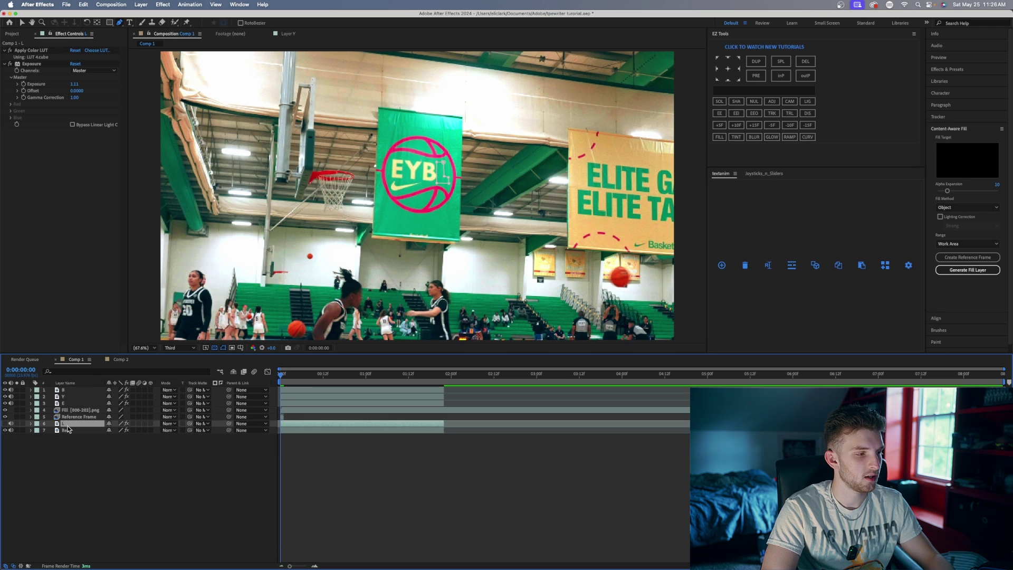
left_click_drag(77, 428, 21, 389)
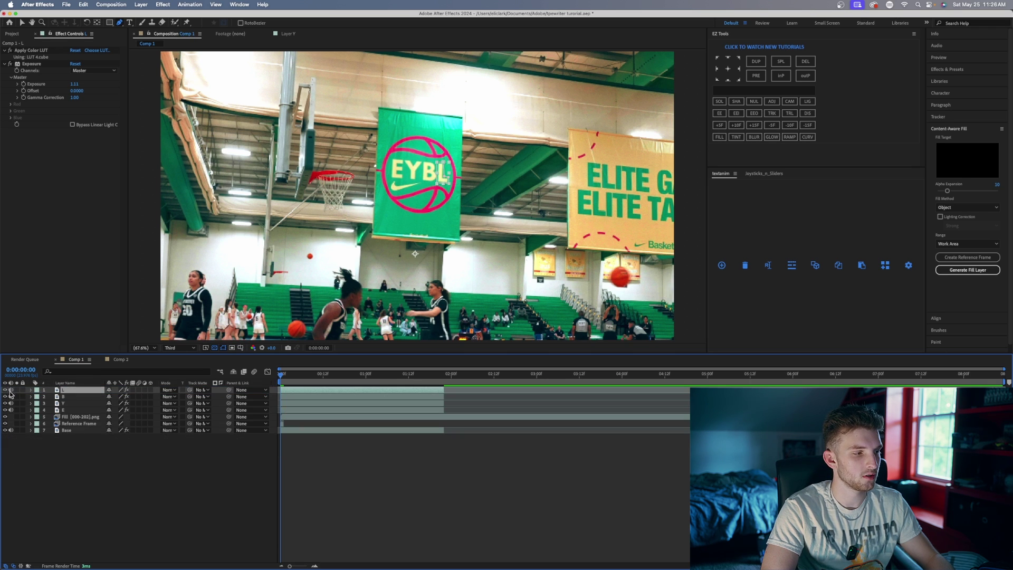
left_click(31, 391)
left_click(38, 397)
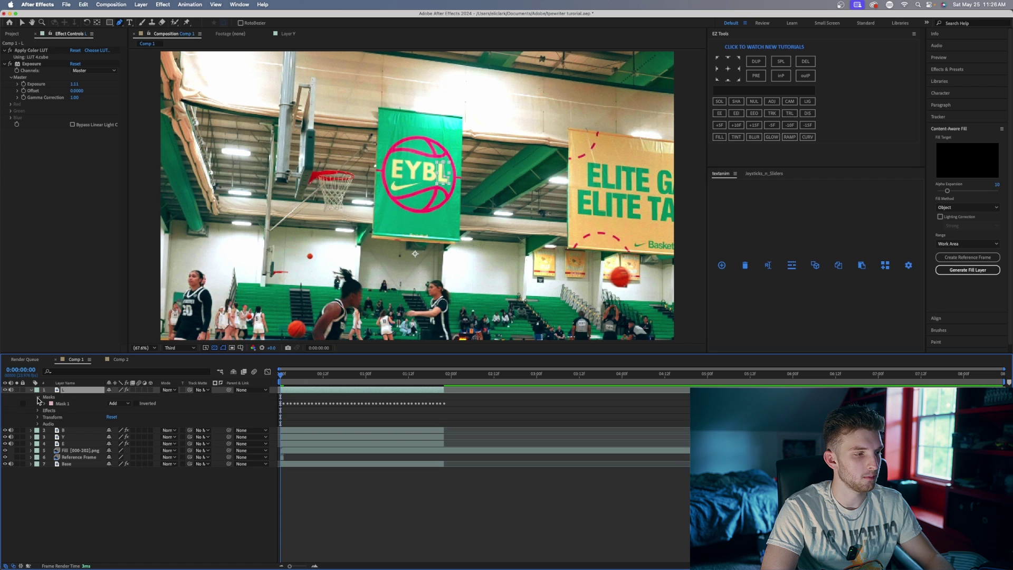
left_click(36, 397)
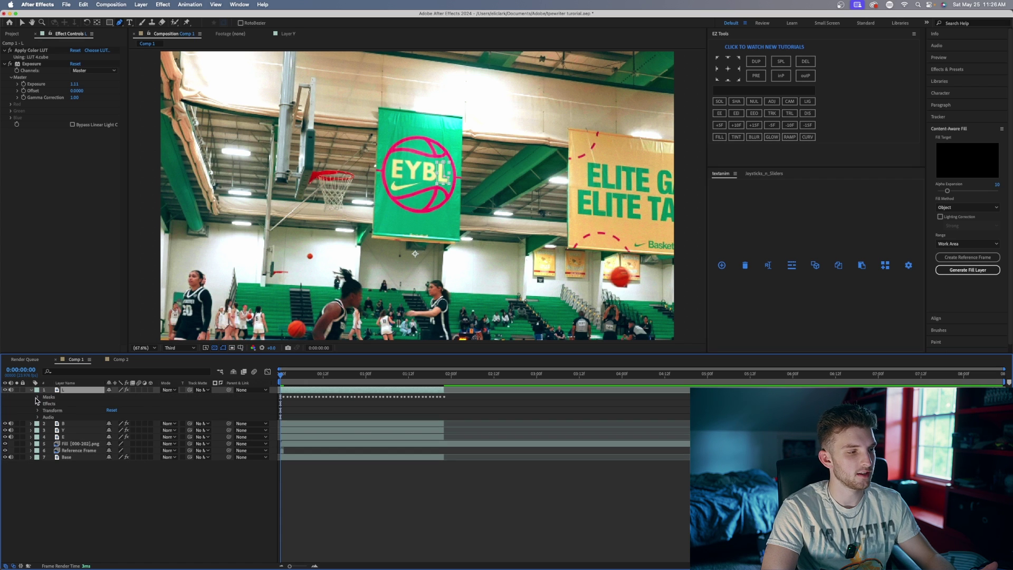
left_click(32, 391)
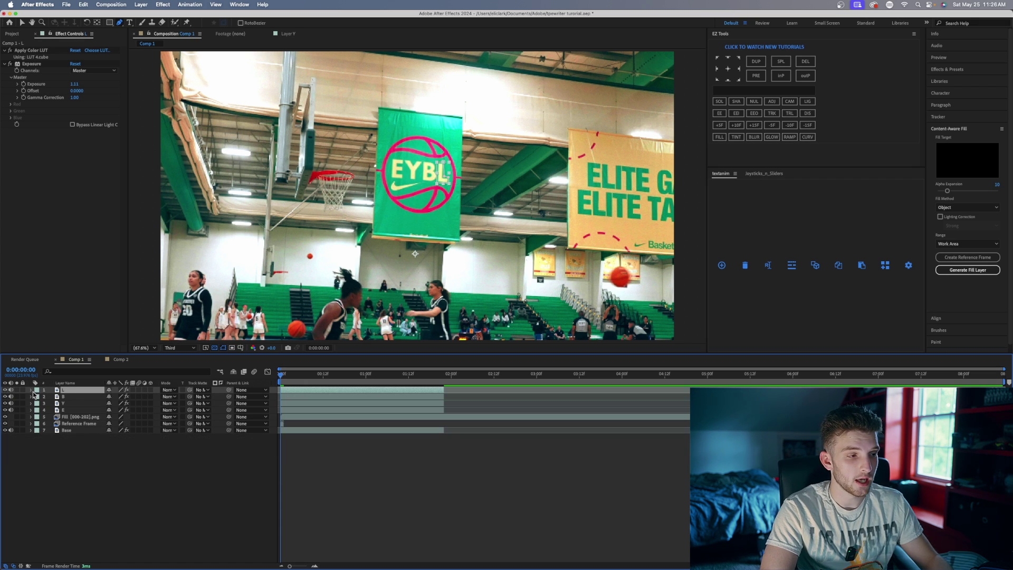
Step: Assign label colors to the letter layers: Red for E, Yellow for Y, Pink for B and Green for L
left_click(36, 410)
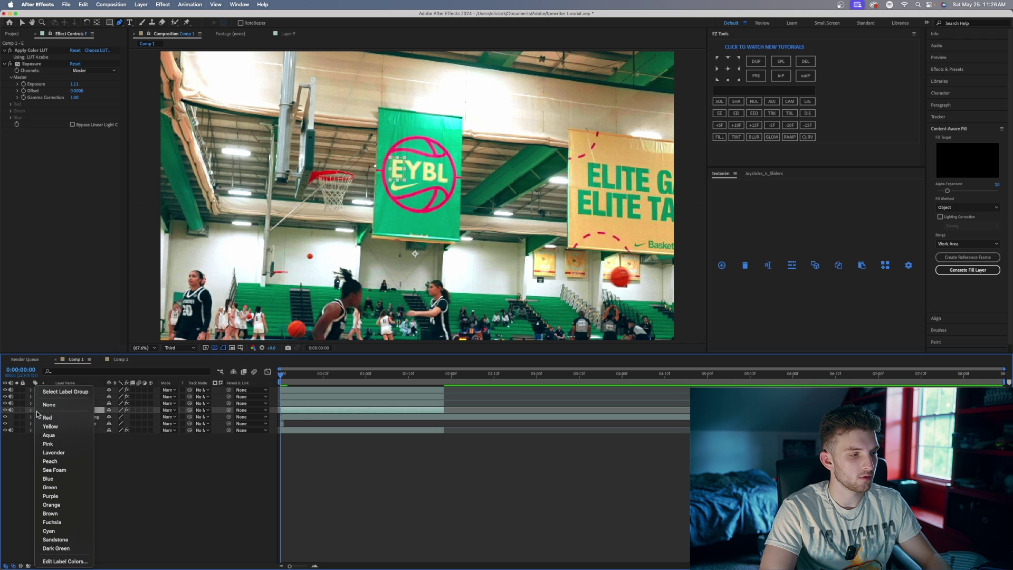
left_click(38, 410)
left_click(36, 404)
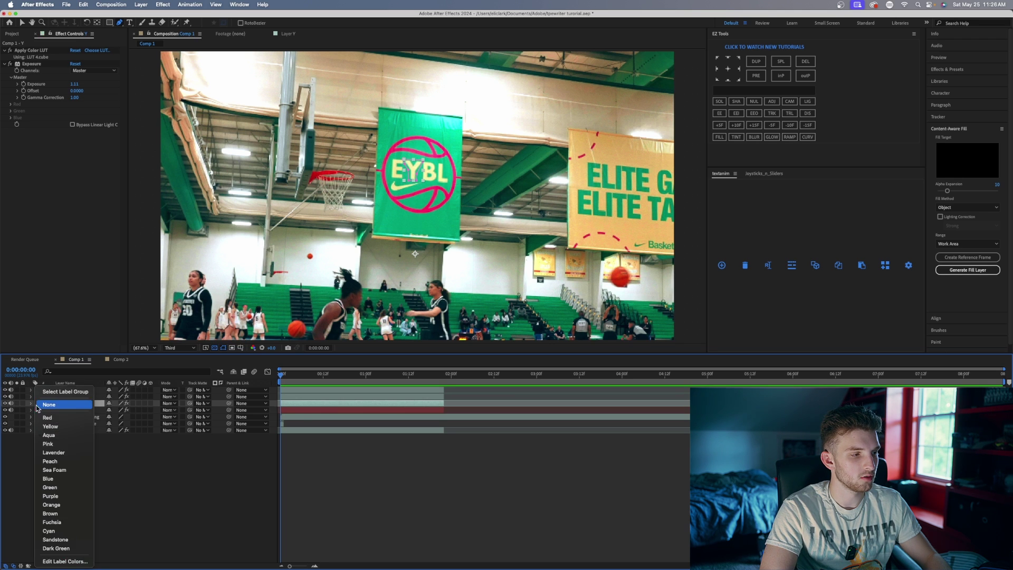
left_click(45, 421)
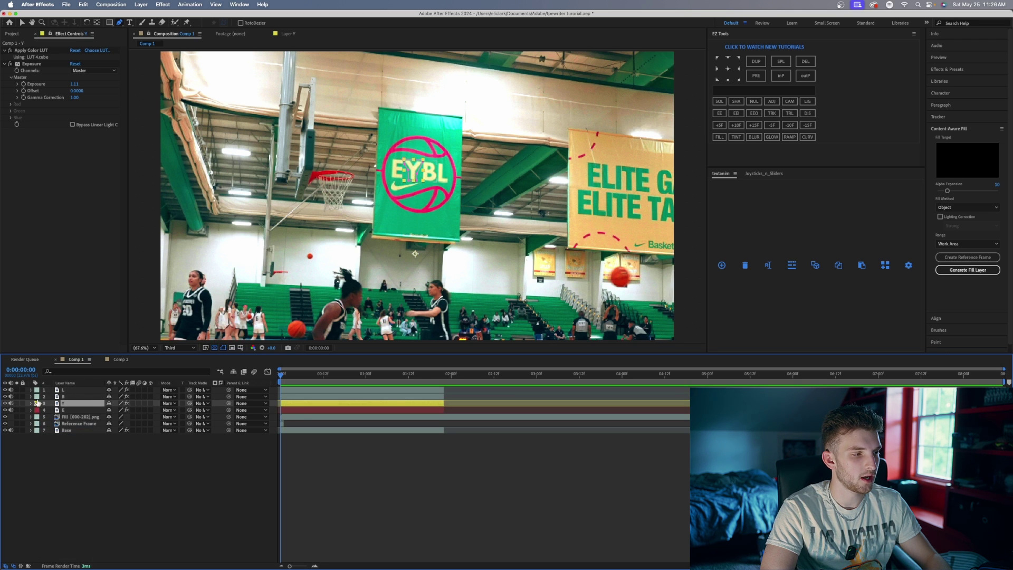
left_click(36, 396)
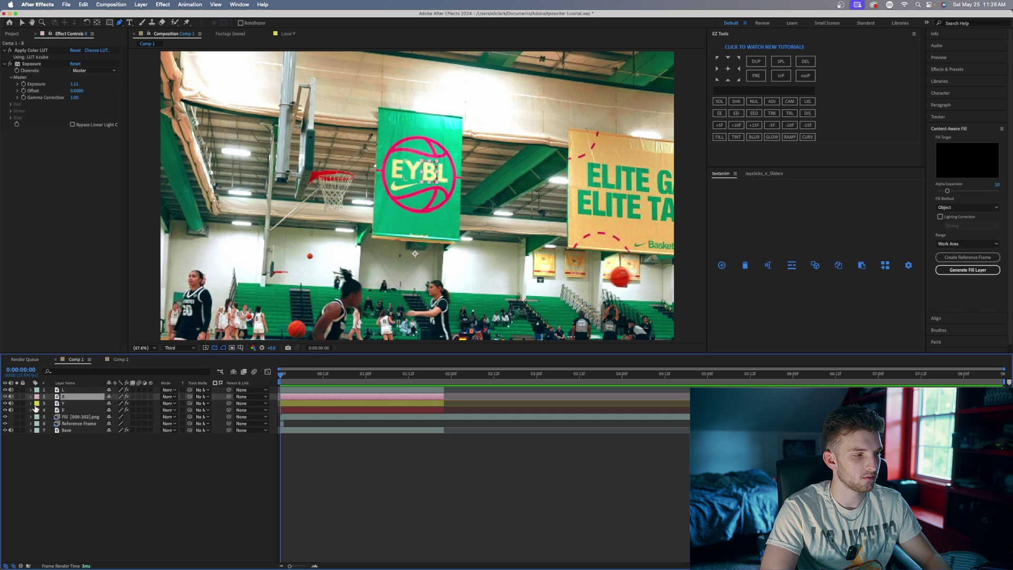
left_click(36, 390)
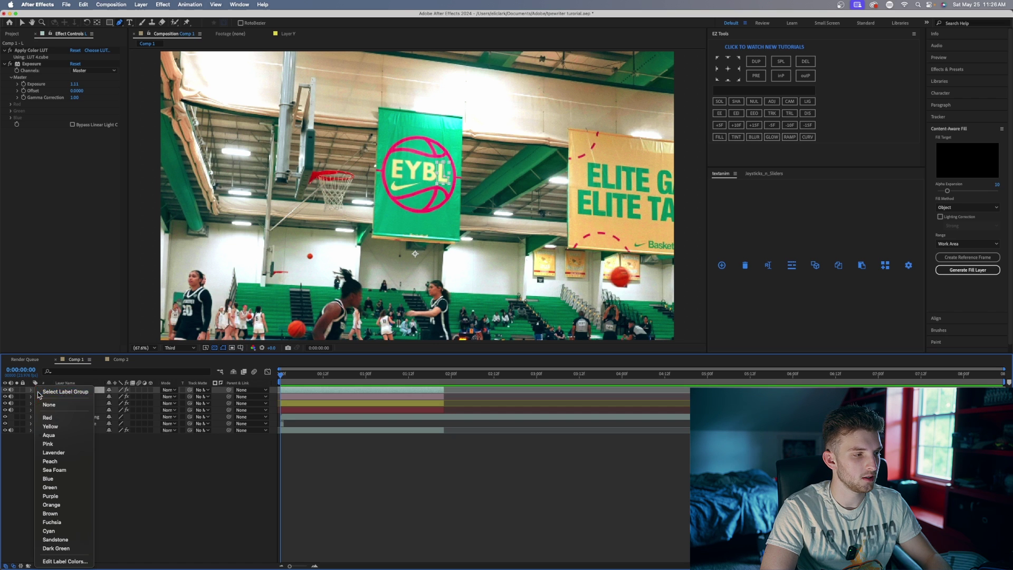
left_click(59, 488)
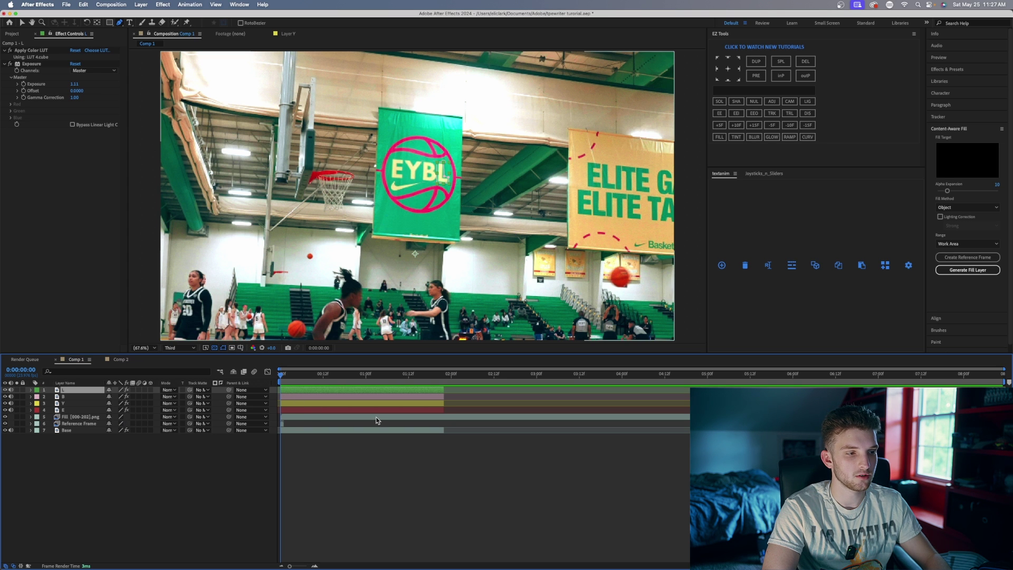
Step: Add a layer marker to the L layer at 0:00:00:18
left_click_drag(314, 363, 245, 384)
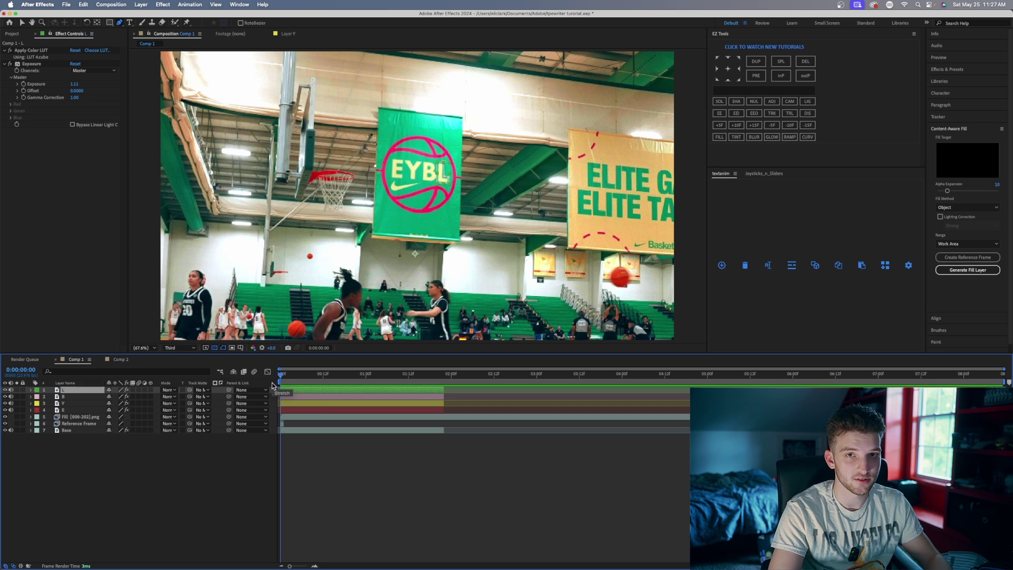
key("space")
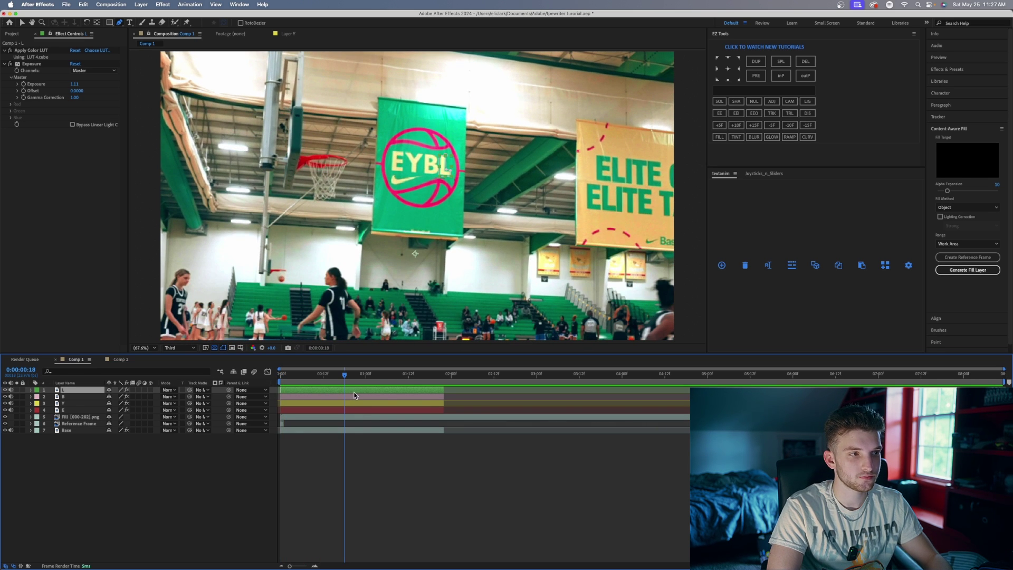
left_click(140, 5)
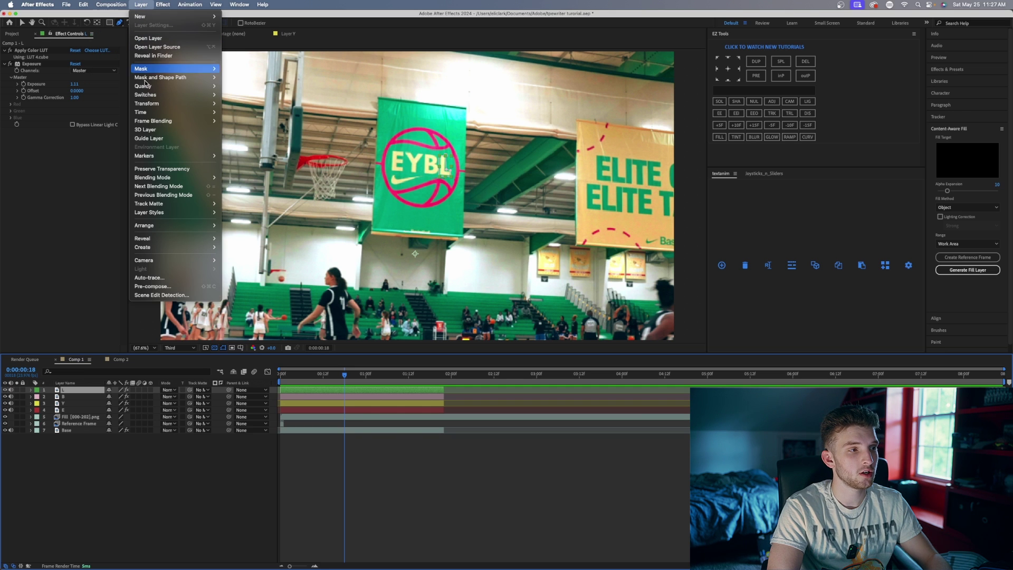
mouse_move(157, 156)
left_click(233, 154)
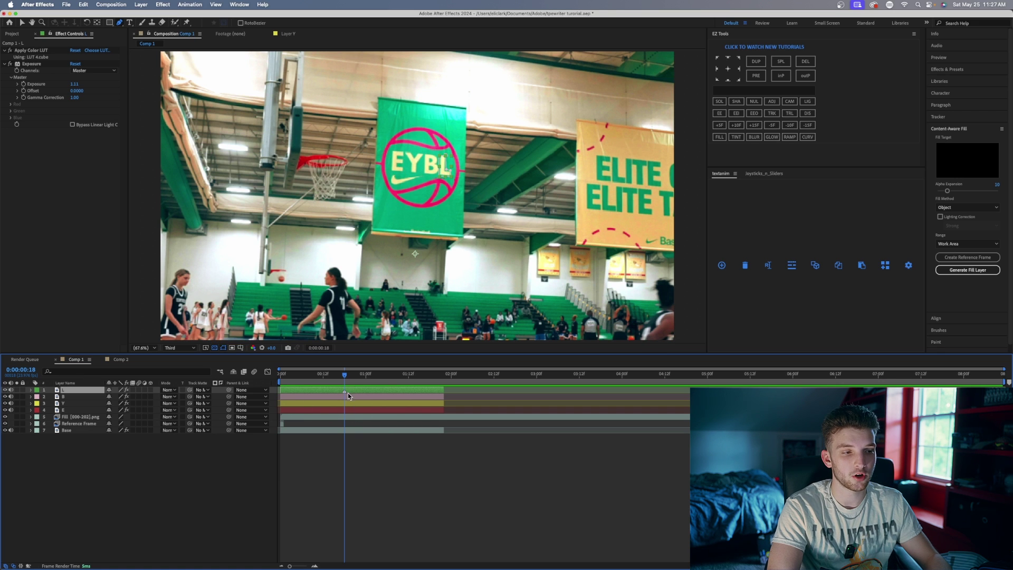
Step: Hide and show the L, B, Y and E layers one at a time to check each letter on the banner
left_click(5, 390)
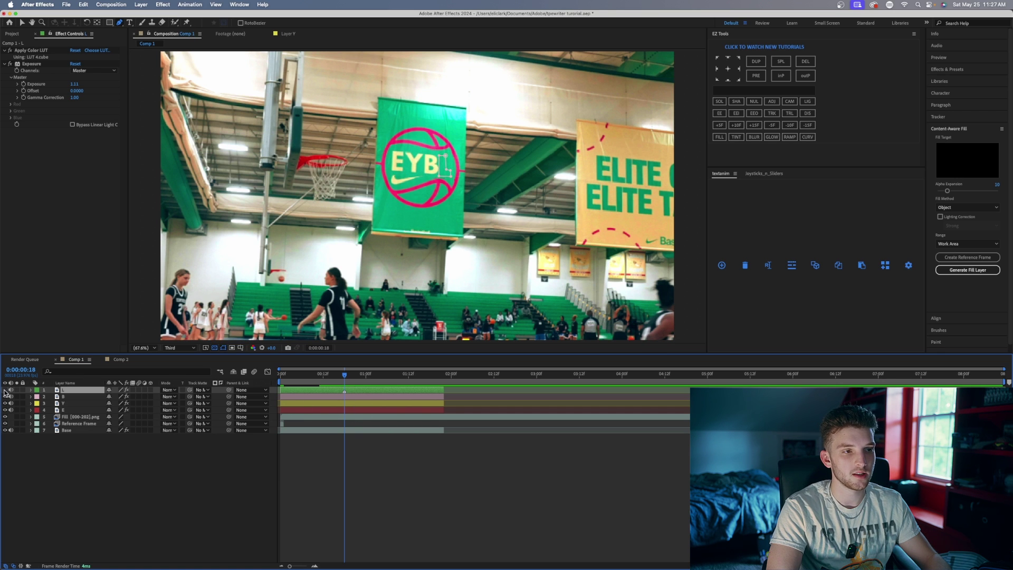
left_click(5, 389)
left_click(5, 396)
left_click(5, 396)
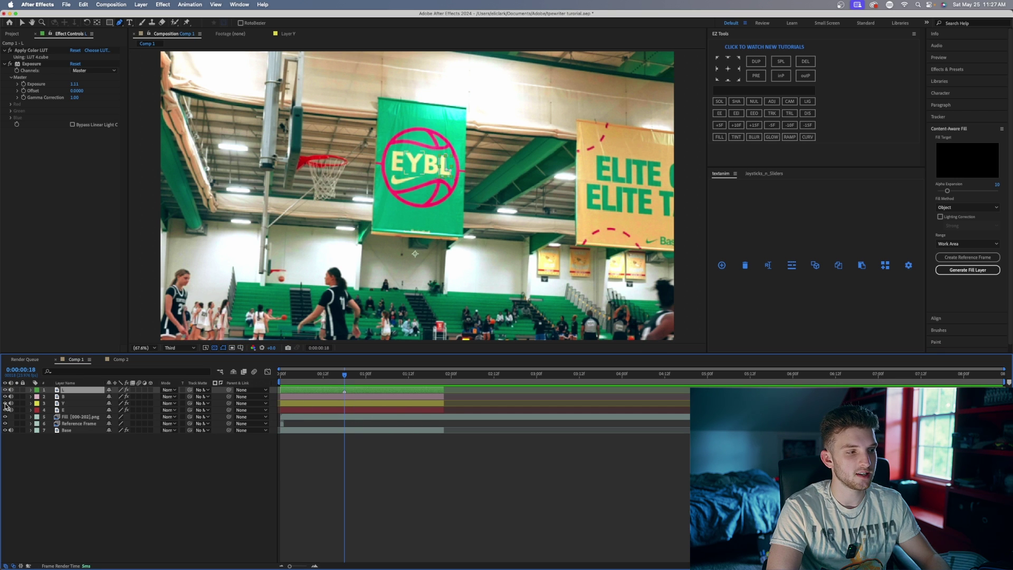
left_click(5, 404)
left_click(4, 403)
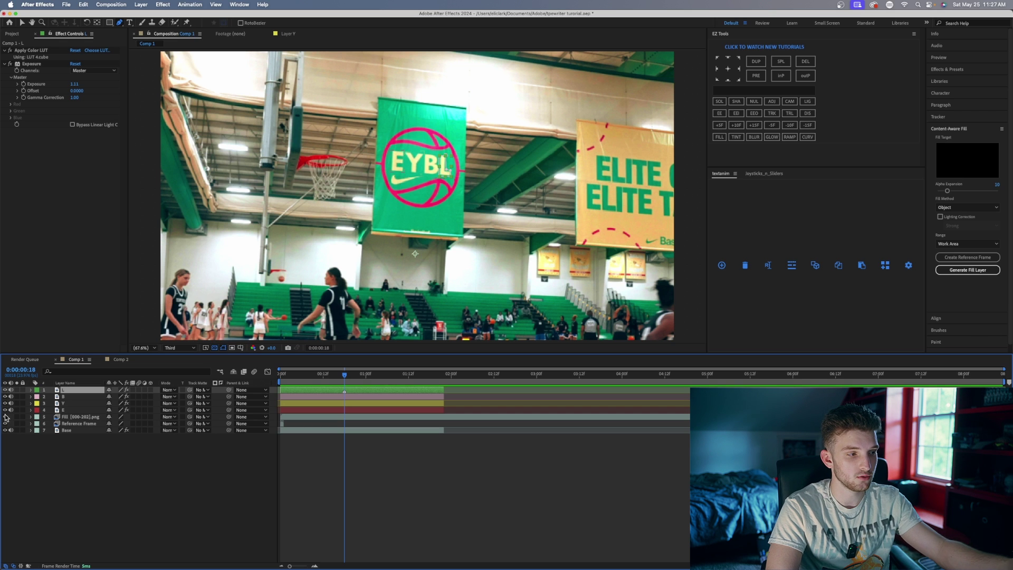
left_click(5, 409)
left_click(5, 410)
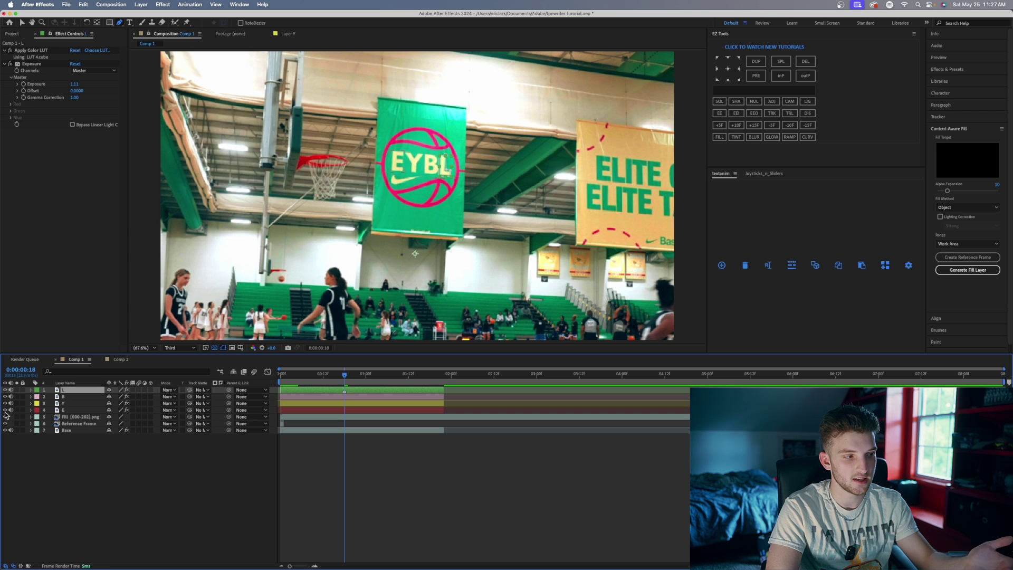
left_click(5, 403)
left_click(5, 403)
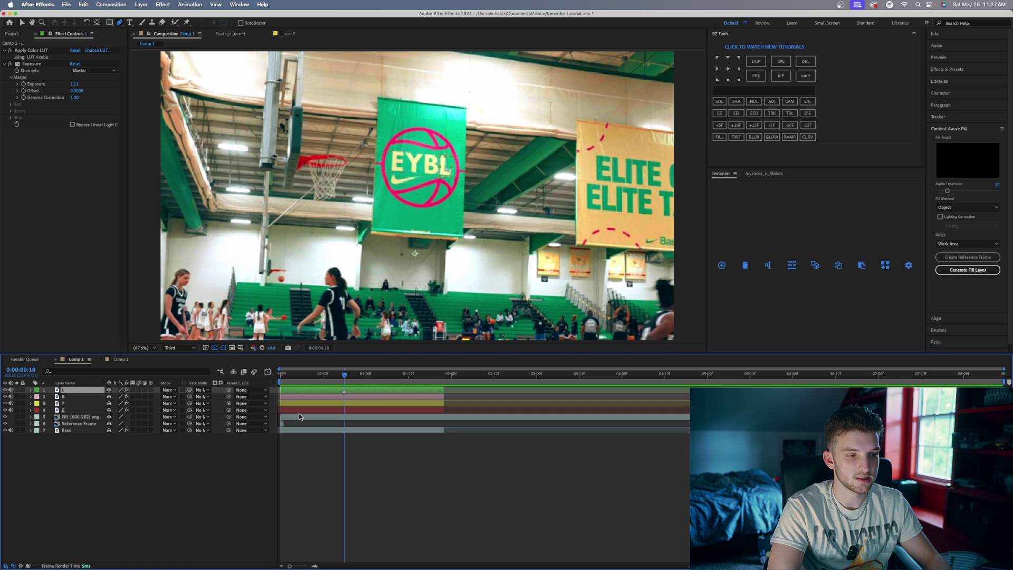
Step: Examine the Mask 1 properties of the E layer, then collapse the layer
left_click(30, 411)
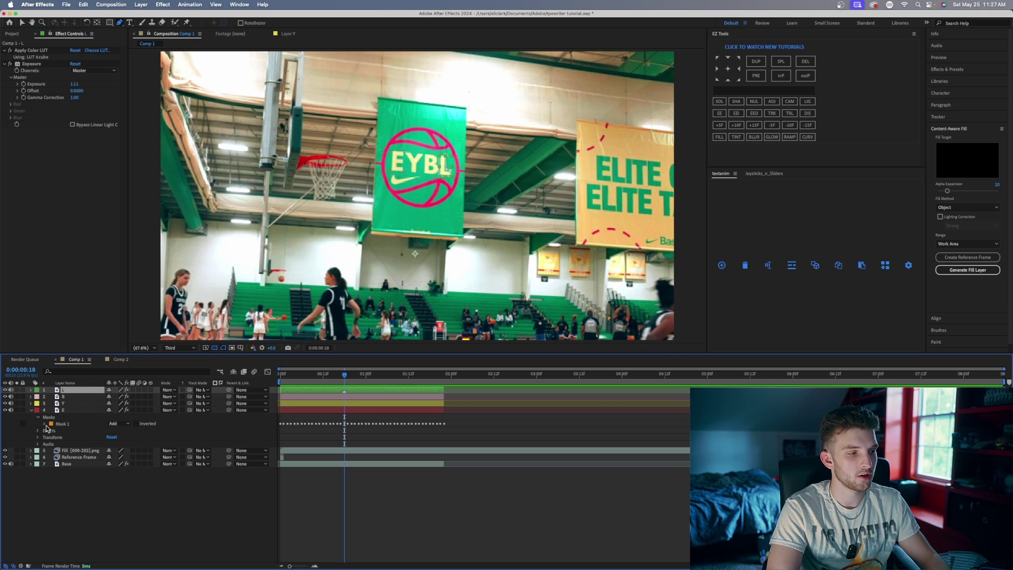
left_click(44, 424)
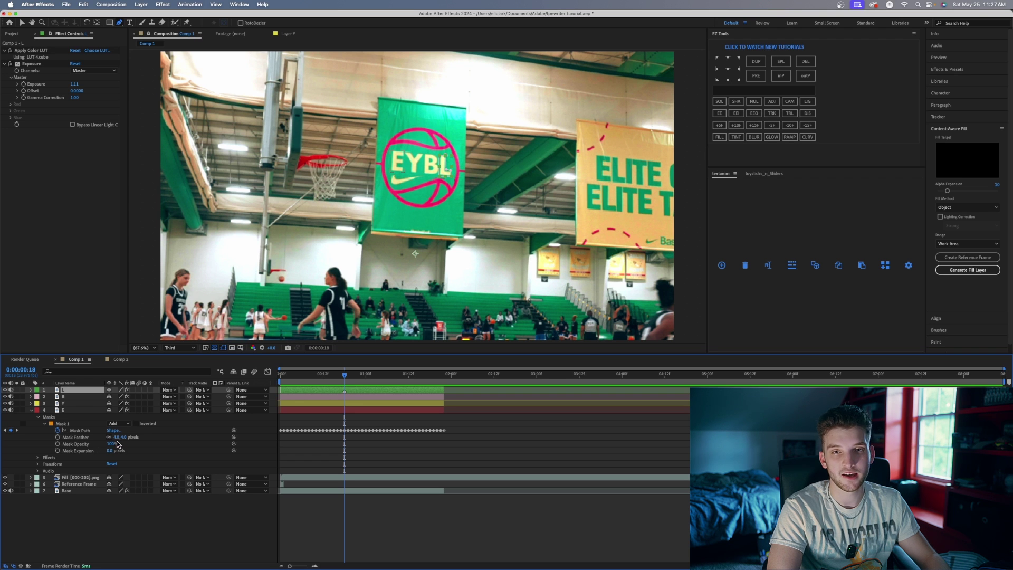
left_click(31, 410)
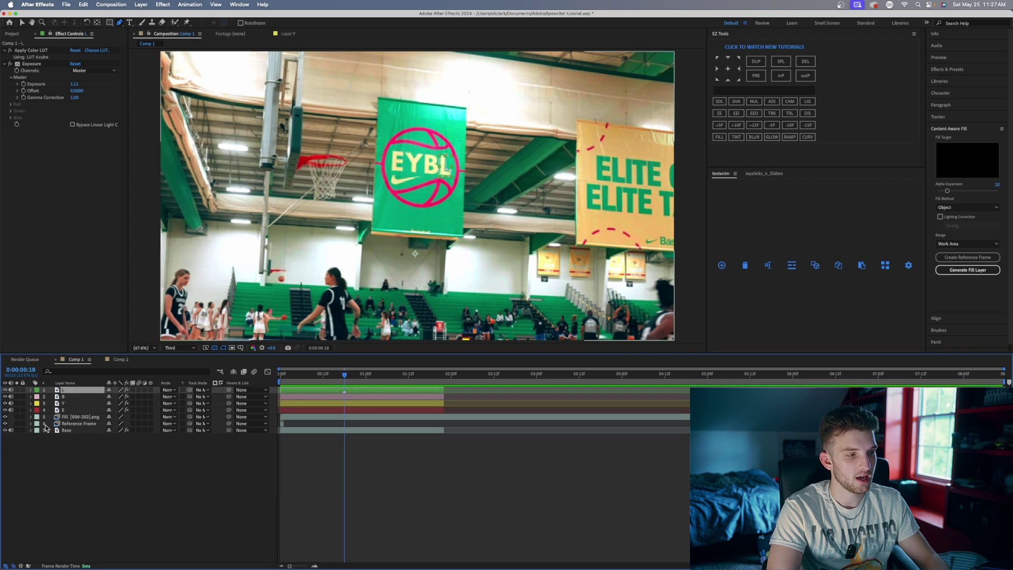
Step: Select the E layer and set the current time to the first frame, briefly previewing the opening frames
left_click(338, 410)
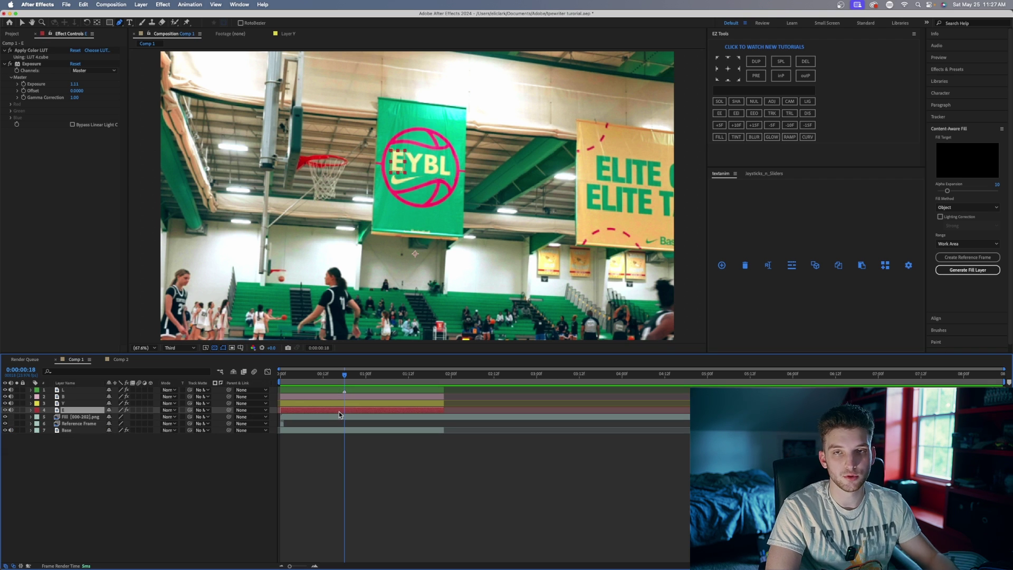
key("Home")
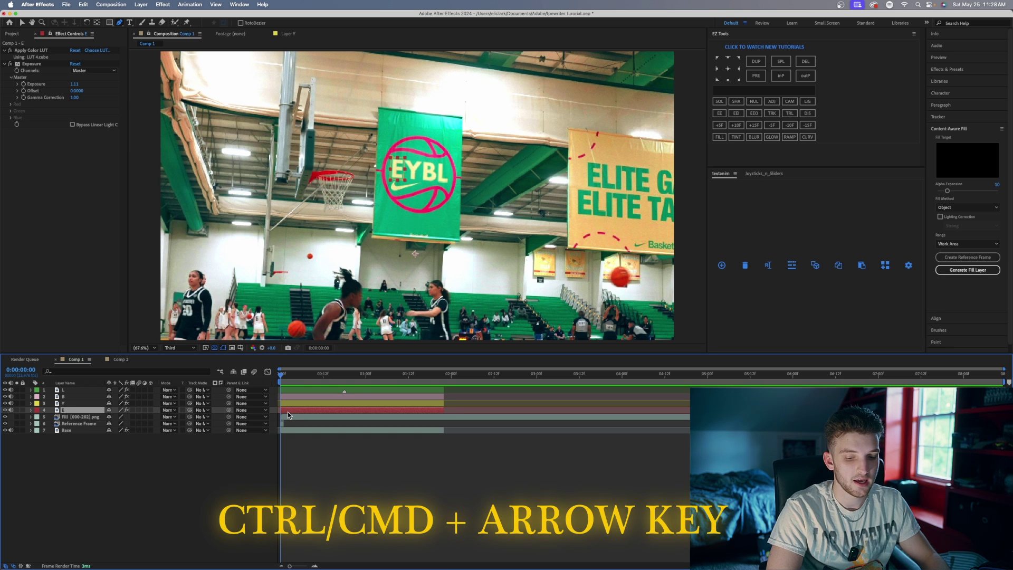
key("space")
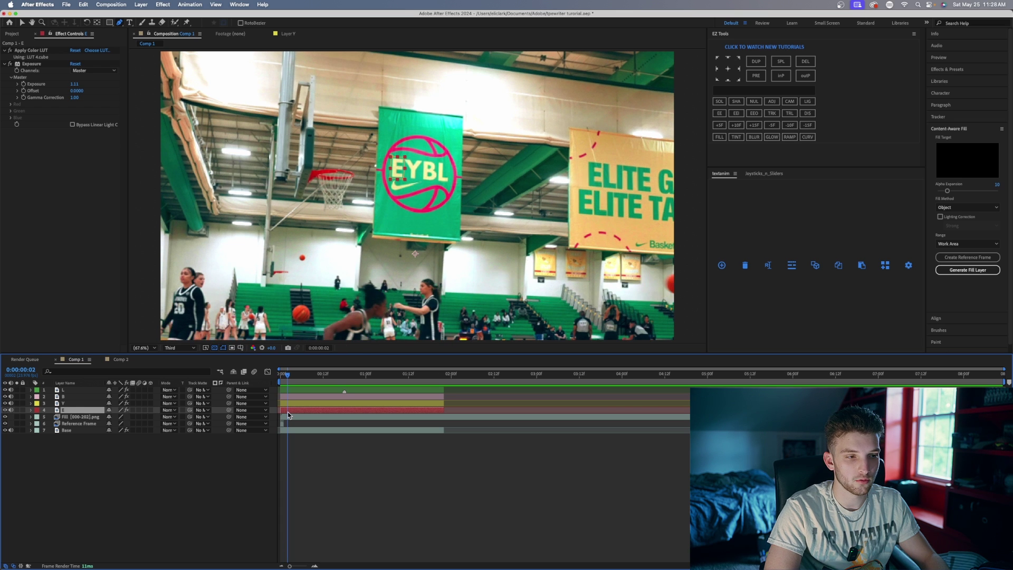
key("space")
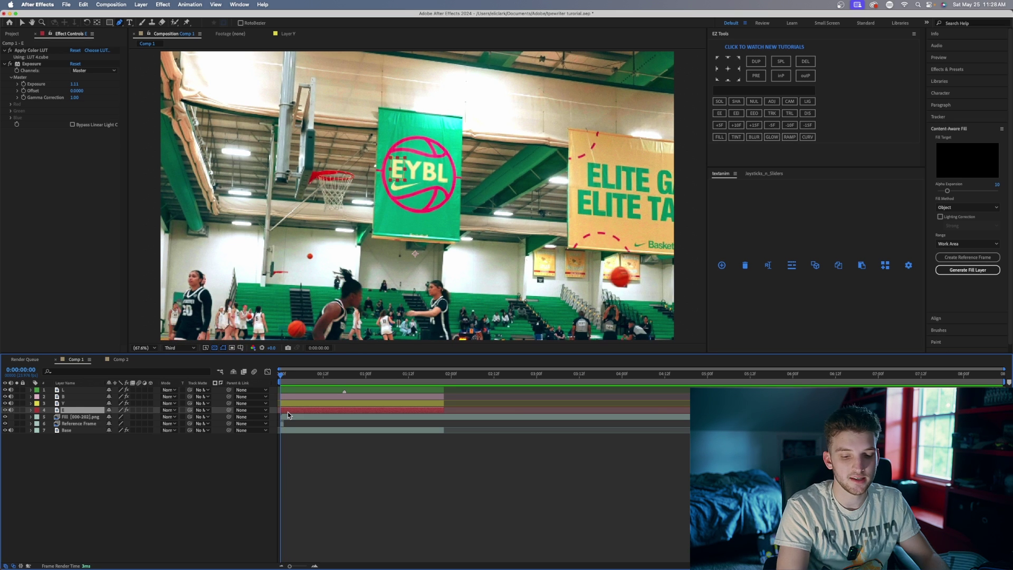
Step: Split the E layer at 0:00:00:01 and delete the one-frame piece before the cut
key("super+Right")
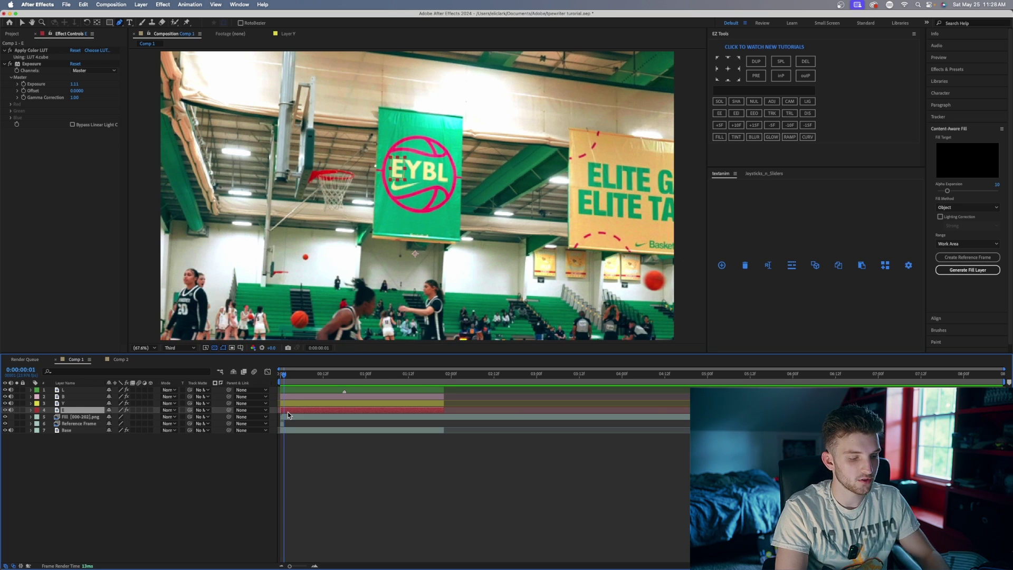
key("super+shift+d")
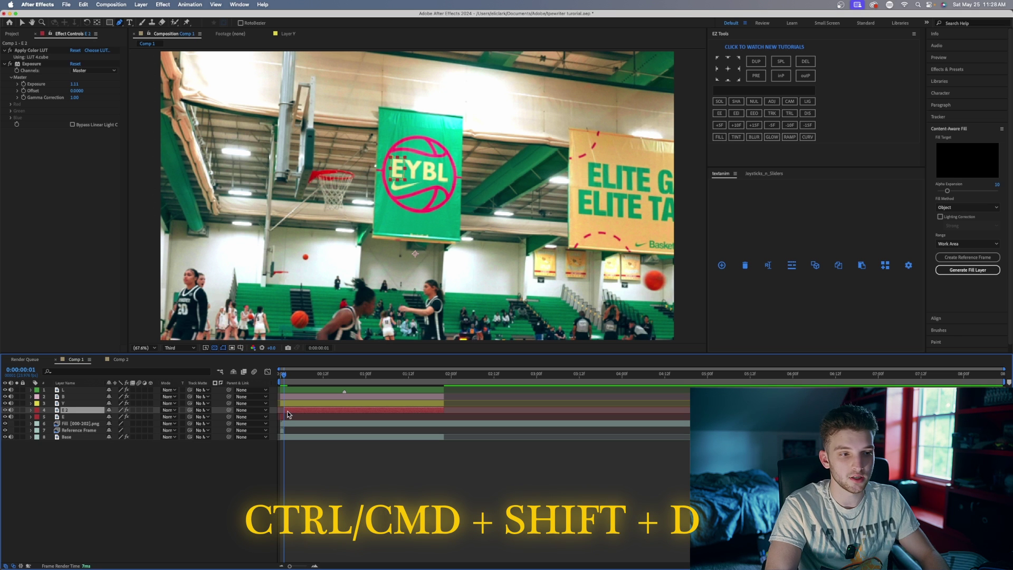
left_click(286, 416)
key("Delete")
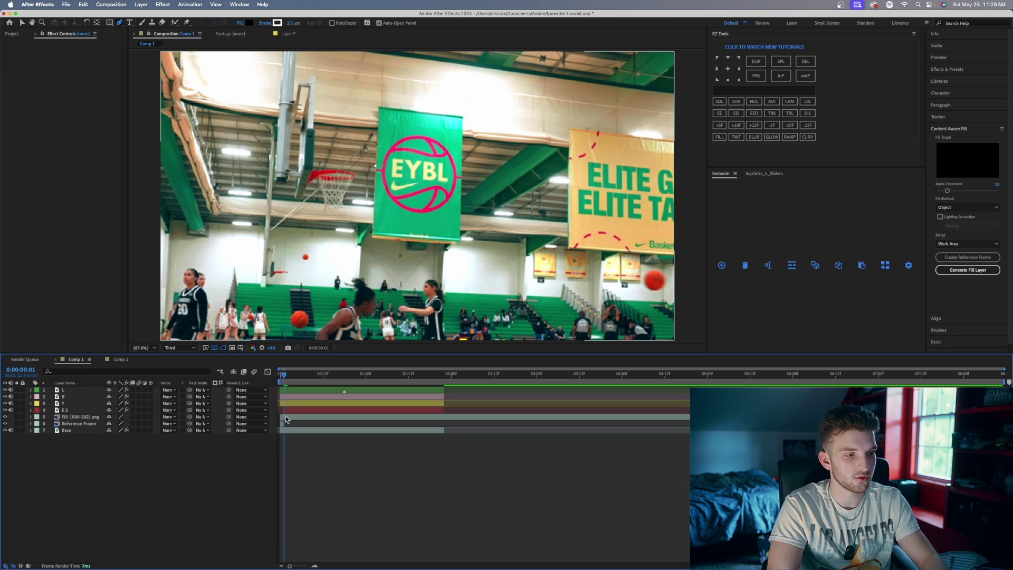
Step: Split the remaining E layer at 0:00:00:03 and 0:00:00:06, and delete the piece between the two cuts
left_click(290, 411)
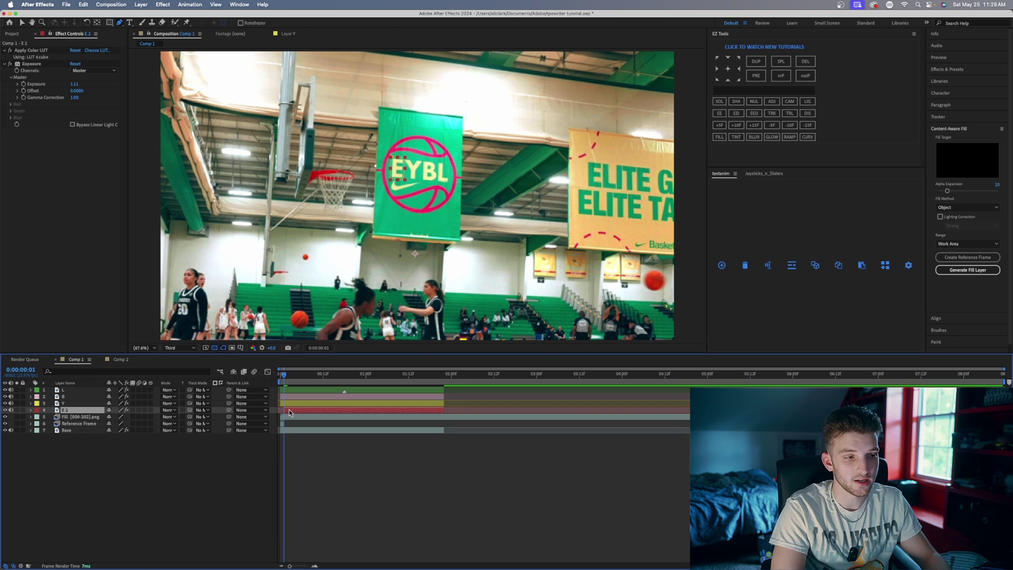
key("Page_Down")
key("Page_Down")
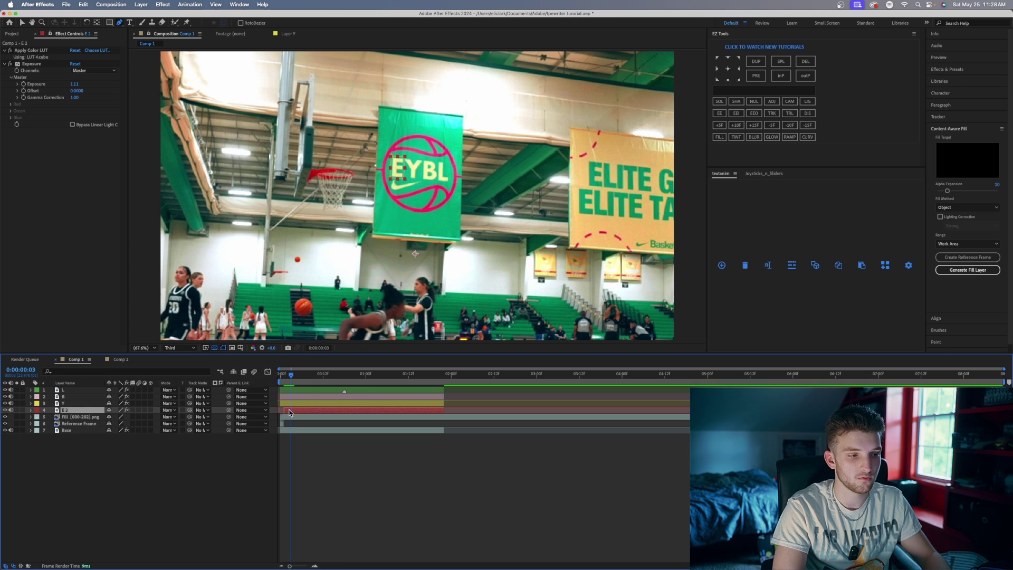
key("super+shift+d")
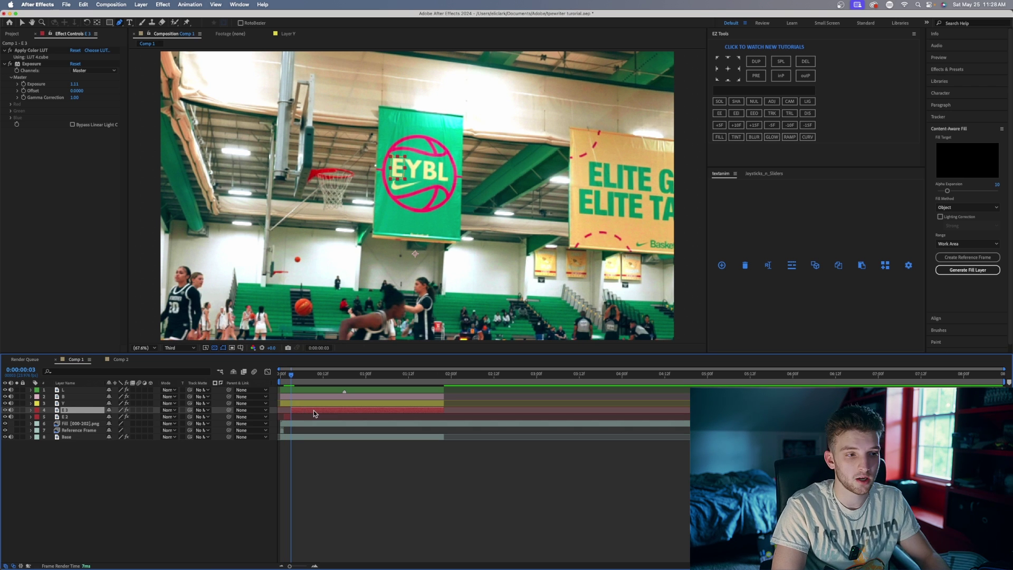
key("Page_Down")
key("Page_Down")
key("Page_Down")
key("super+shift+d")
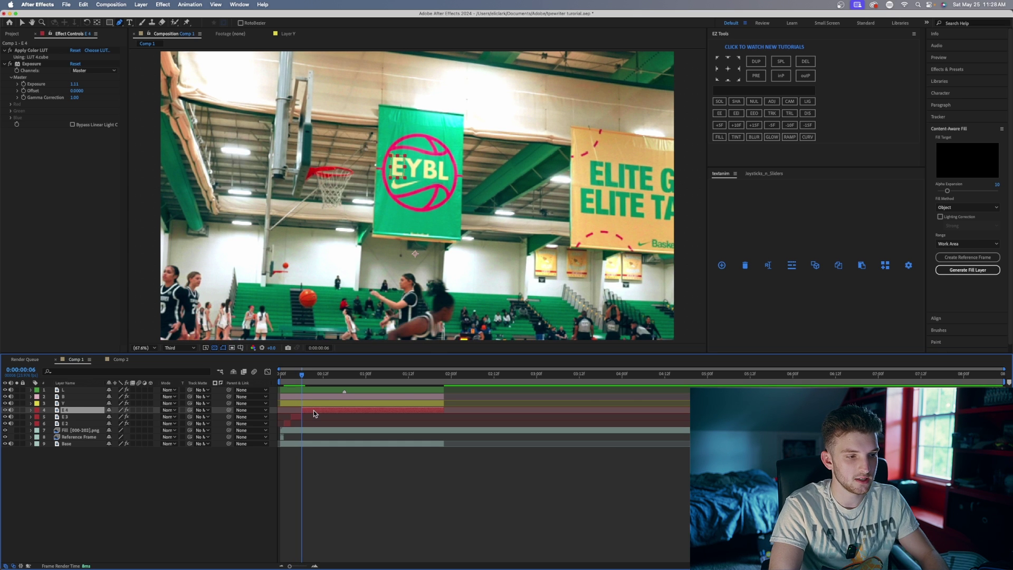
left_click(293, 416)
key("Delete")
key("Home")
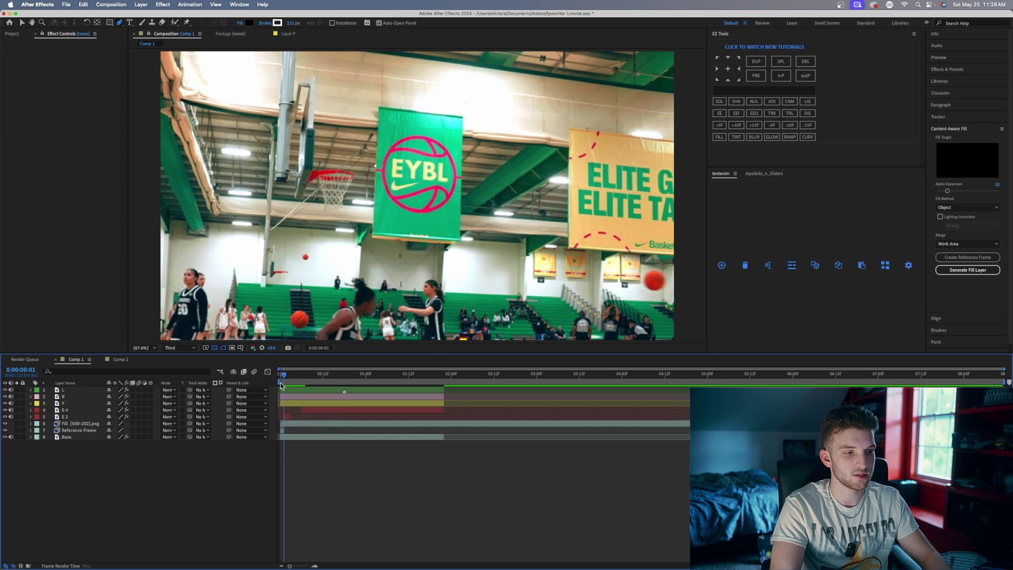
left_click_drag(316, 374, 302, 393)
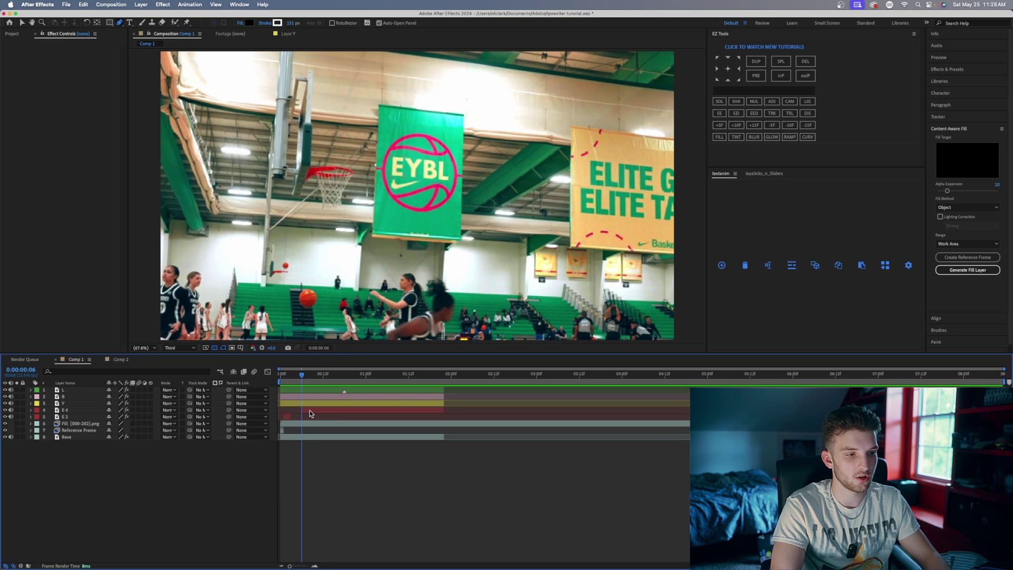
Step: Split the last E piece at 0:00:00:11 and 0:00:00:13, and delete the short piece between those cuts
left_click(309, 411)
key("space")
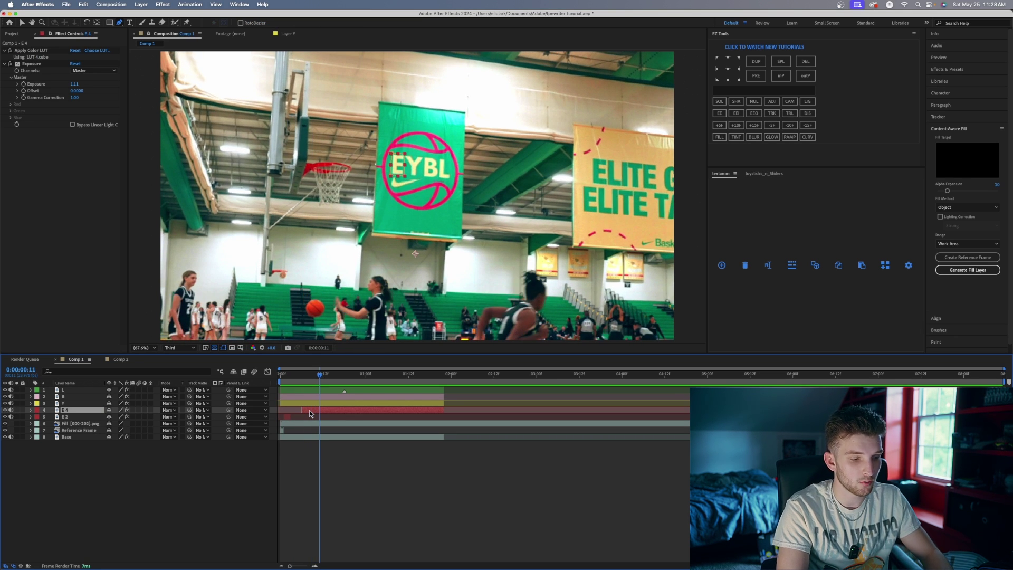
key("super+shift+d")
key("space")
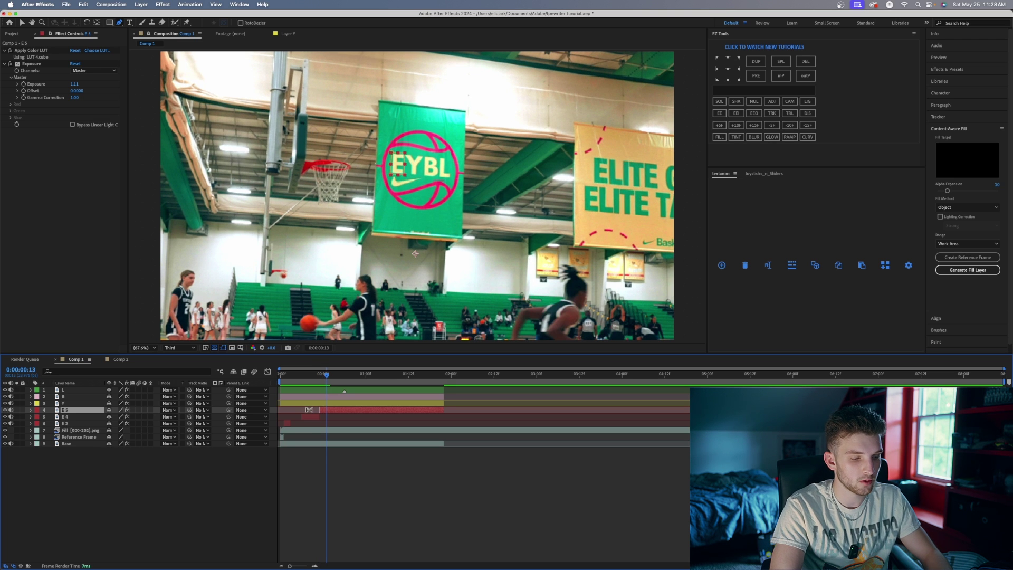
key("super+shift+d")
left_click(322, 422)
left_click(324, 417)
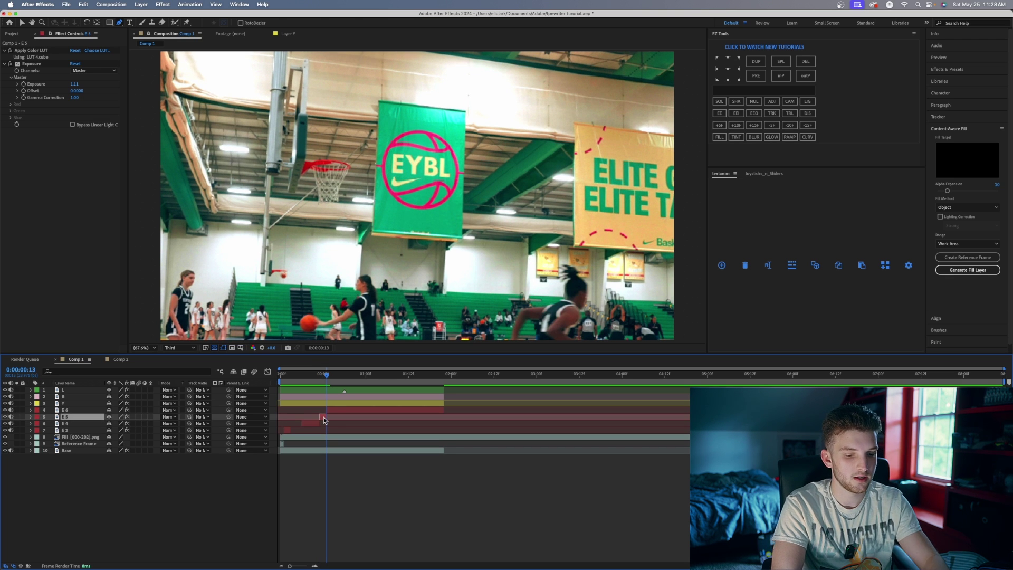
key("Delete")
Step: Add an Opacity keyframe of 0% at 0:00:00:13, at the start of the last E piece
left_click(334, 410)
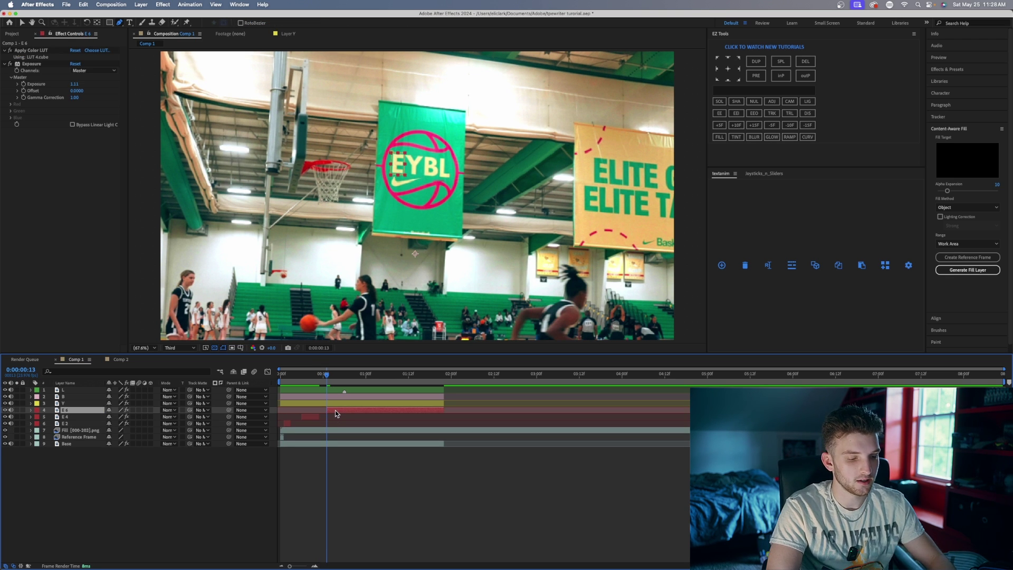
key("t")
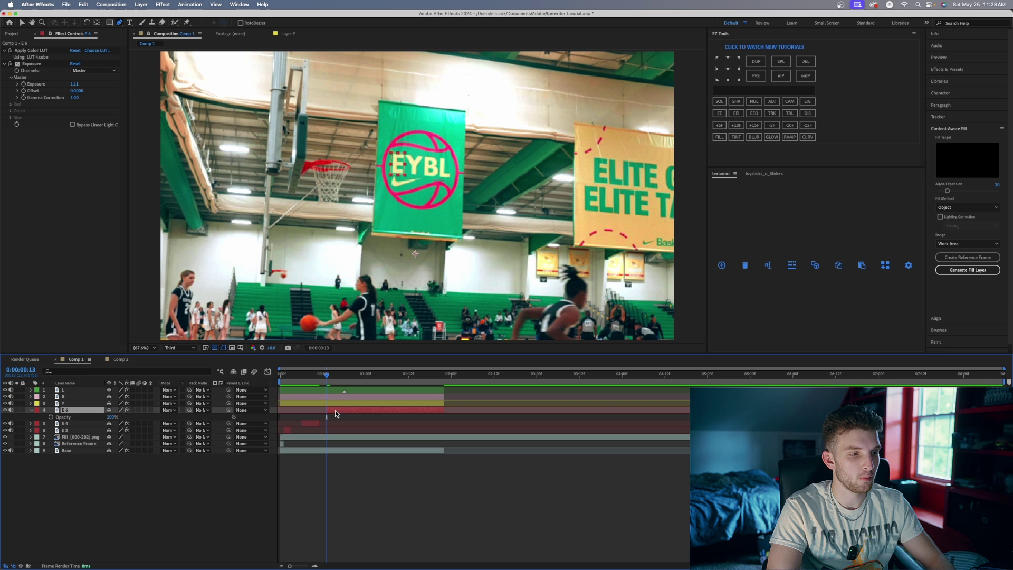
left_click(51, 416)
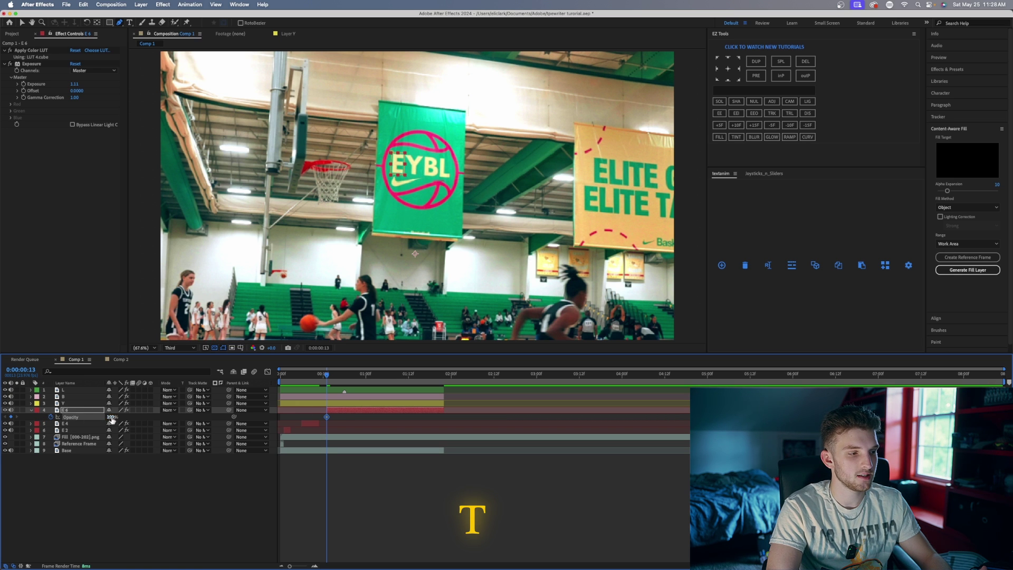
left_click_drag(112, 418, 74, 418)
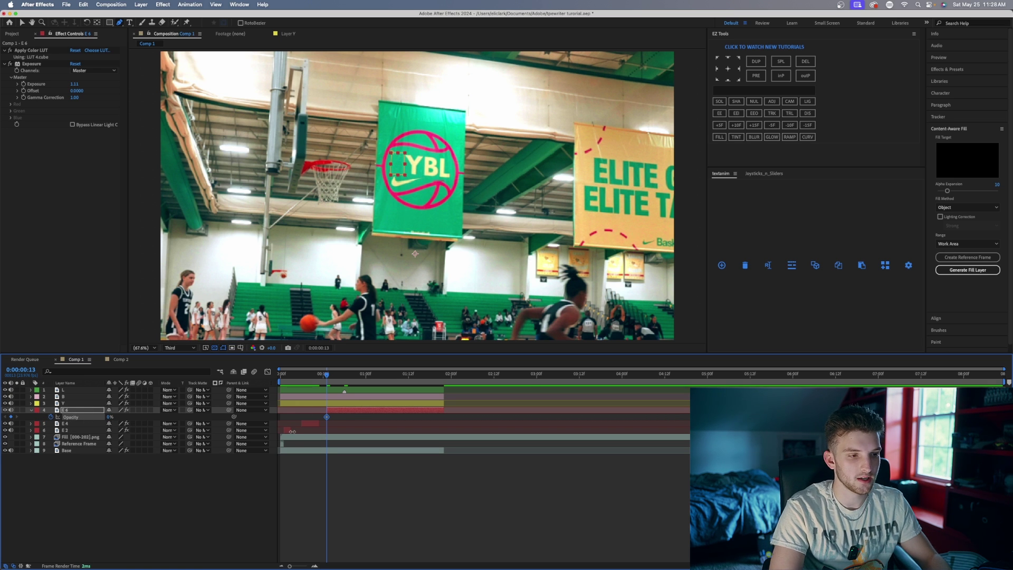
Step: Add an Opacity keyframe of 100% to the last E piece at 0:00:00:18
key("Page_Down")
key("Page_Down")
key("Page_Down")
key("Page_Down")
key("Page_Down")
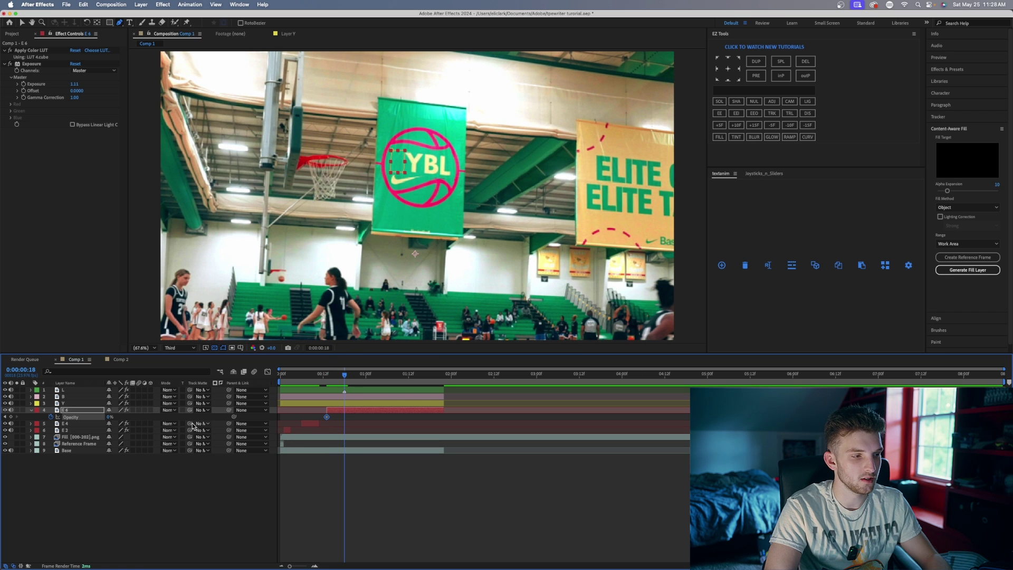
left_click_drag(110, 416, 169, 418)
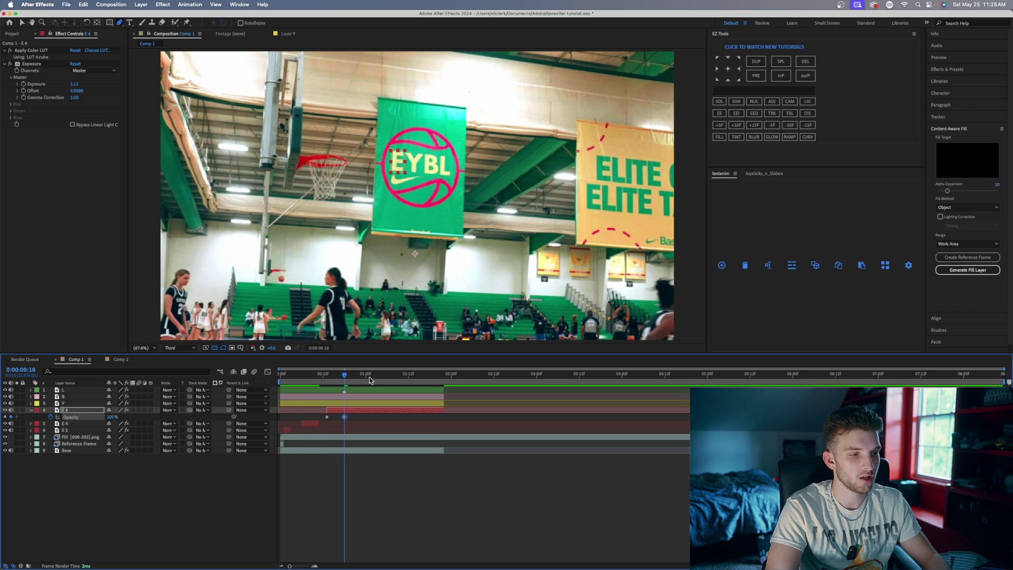
Step: Preview the E flicker, and move its 100% Opacity keyframe and the L layer marker earlier to about 0:00:00:15
key("space")
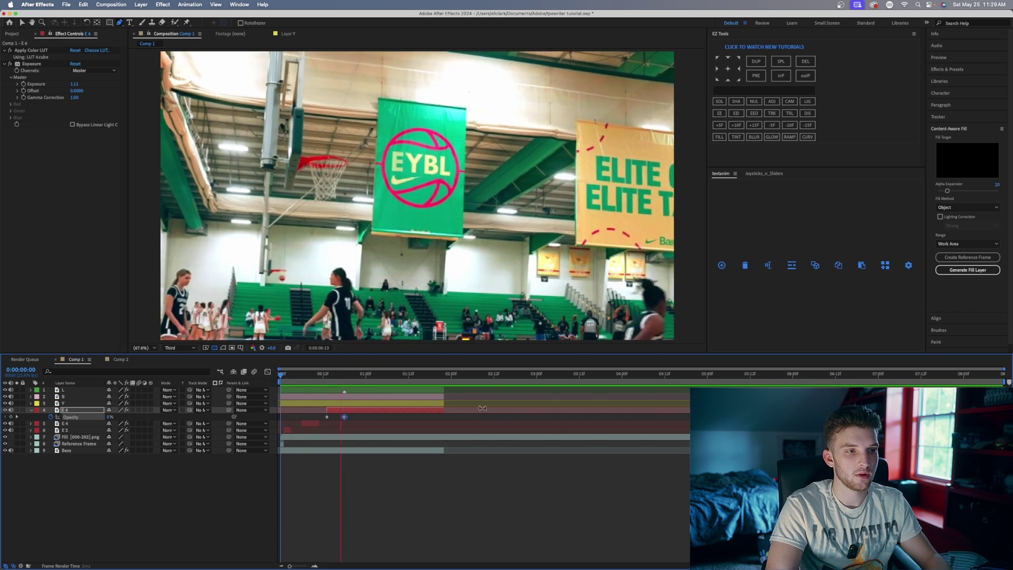
key("space")
key("Home")
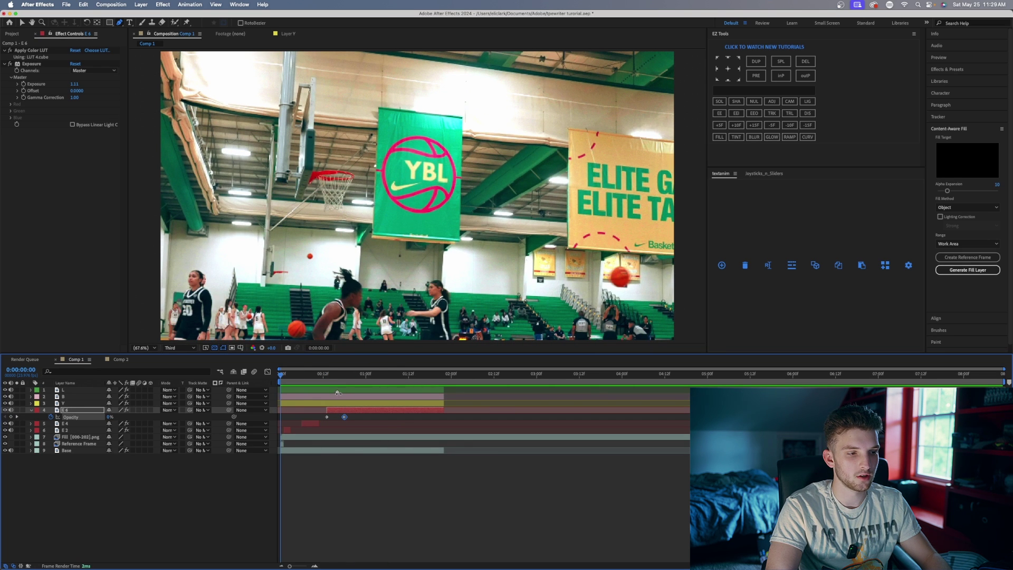
left_click_drag(344, 418, 335, 418)
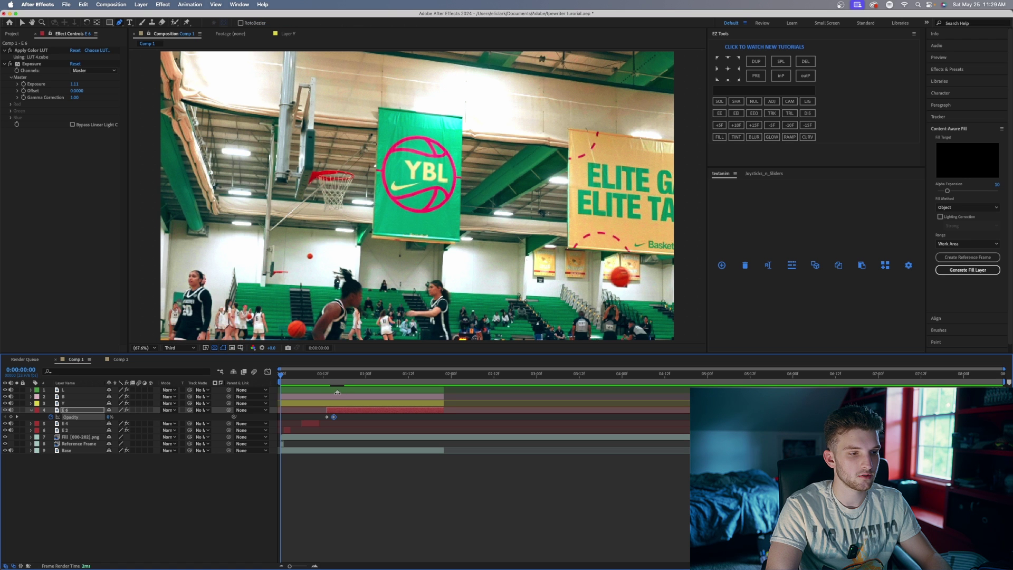
Step: Play the composition from the first frame to check the timing of the shortened E fade-in
key("space")
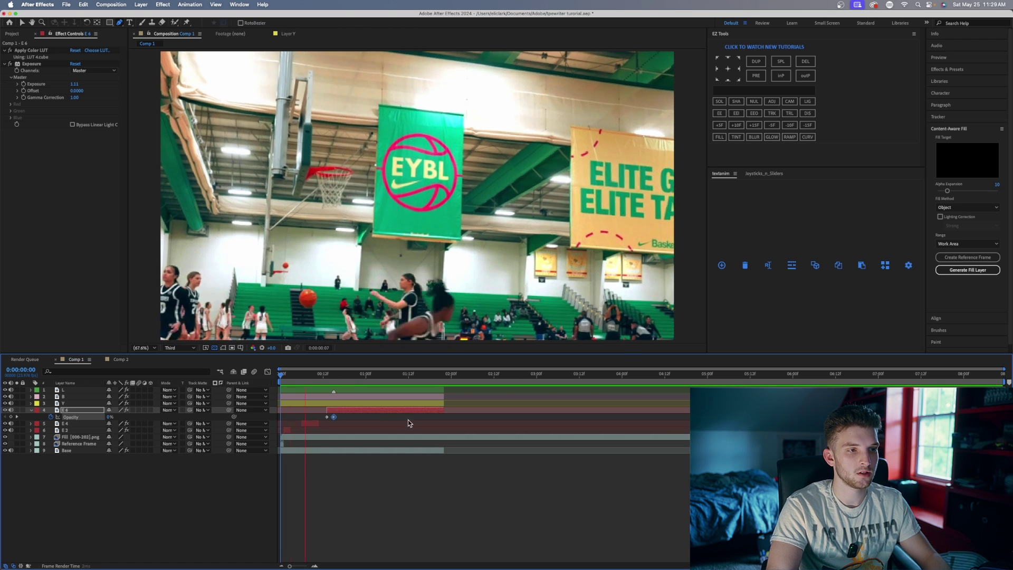
key("space")
key("Home")
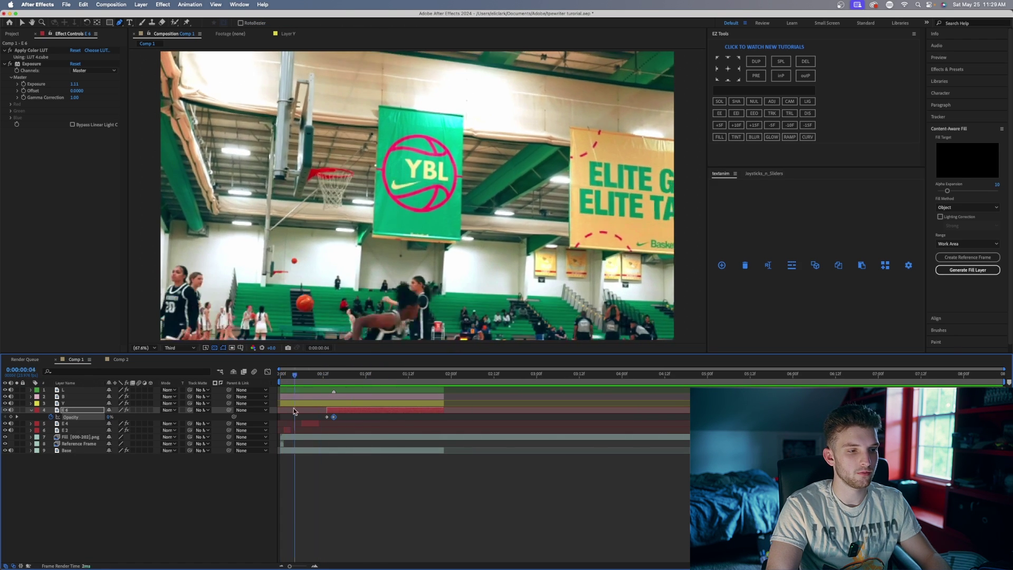
key("space")
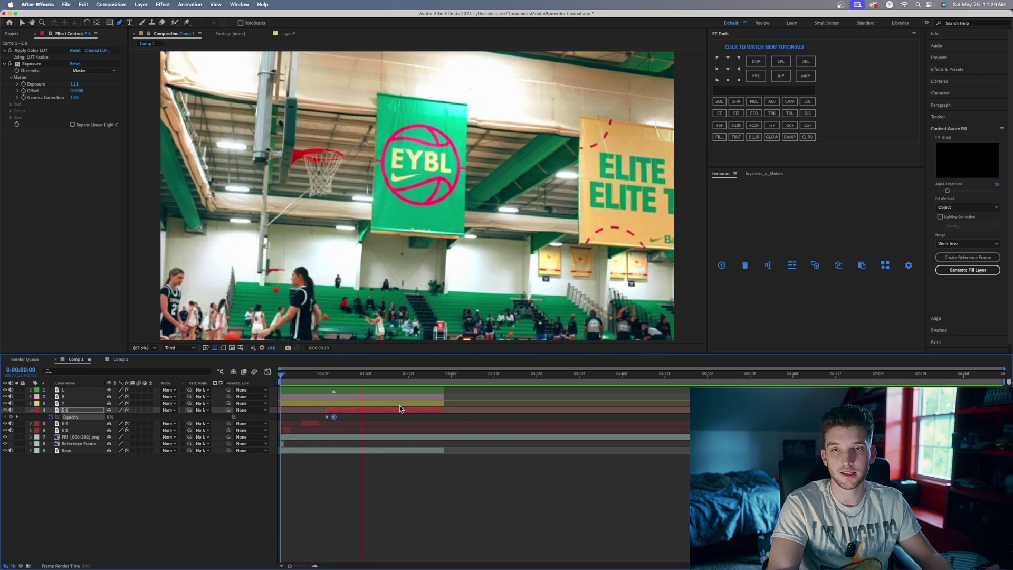
key("space")
key("Home")
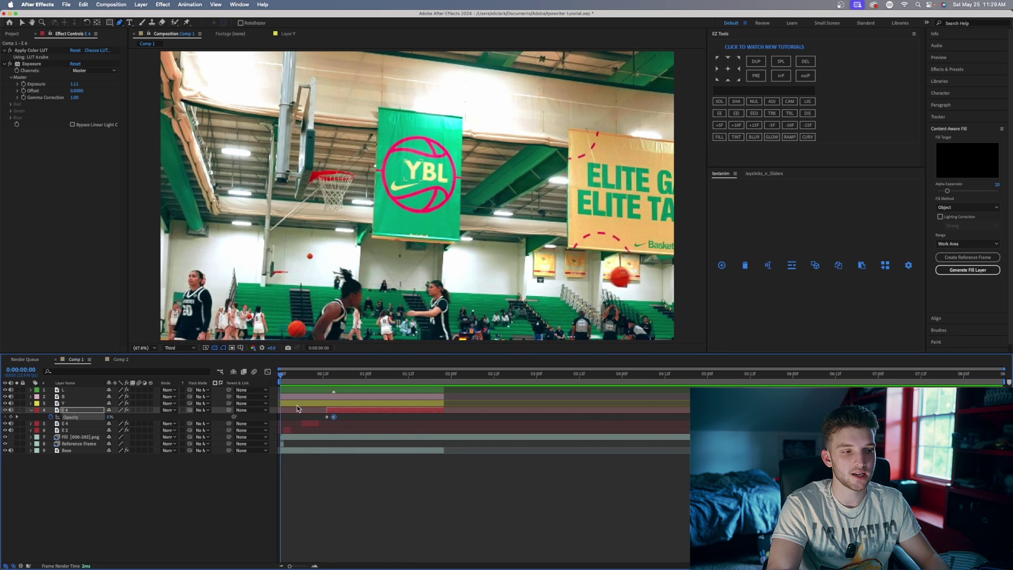
Step: Split the Y layer at 0:00:00:03 and delete the piece before the cut
left_click(31, 410)
left_click(68, 404)
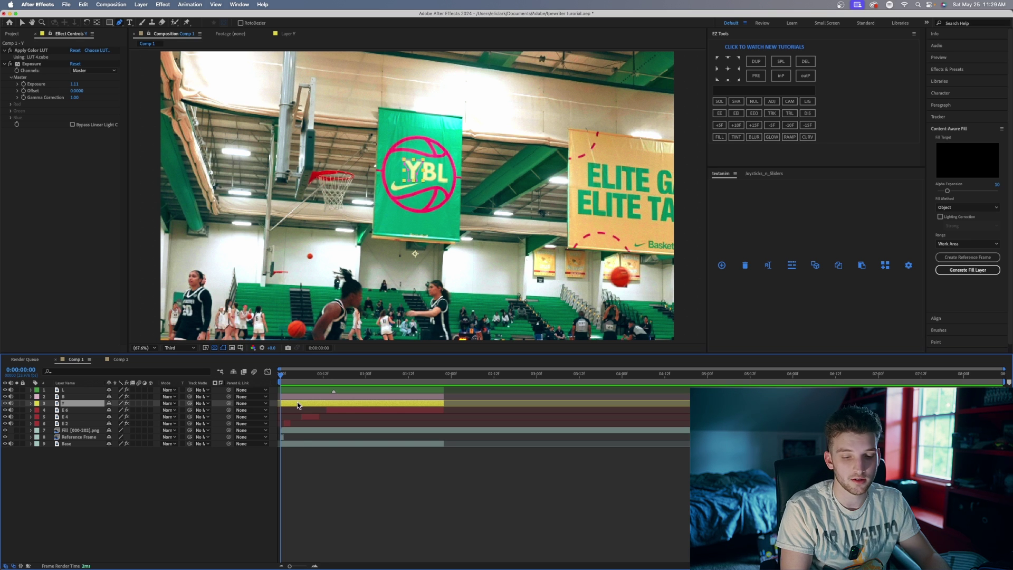
key("Page_Down")
key("Page_Down")
key("Page_Down")
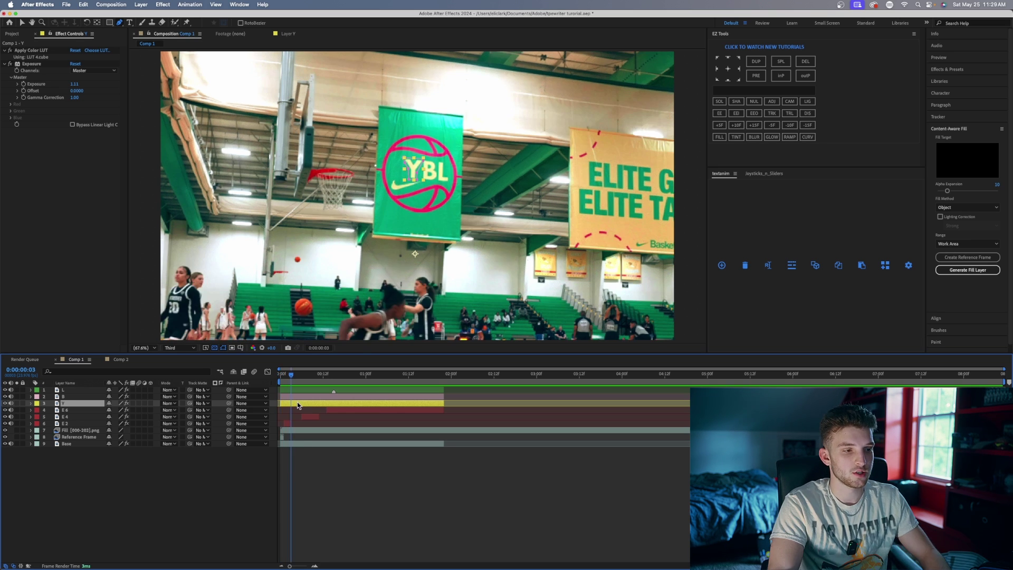
key("super+shift+d")
left_click(284, 411)
key("Delete")
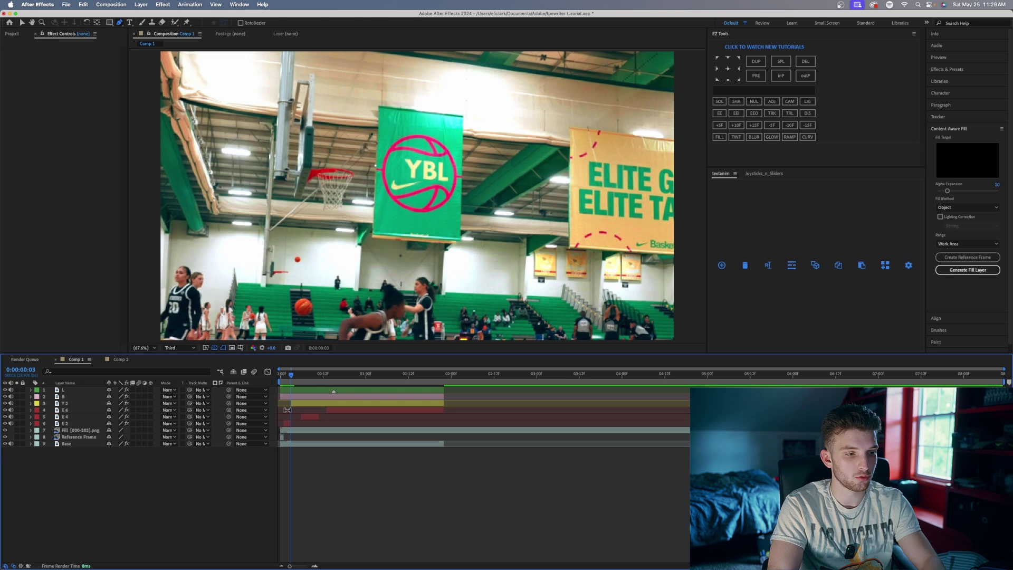
Step: Split the remaining Y layer at 0:00:00:08 and 0:00:00:10, and delete the piece between the two cuts
left_click(300, 406)
key("Page_Down")
key("Page_Down")
key("Page_Down")
key("Page_Down")
key("Page_Down")
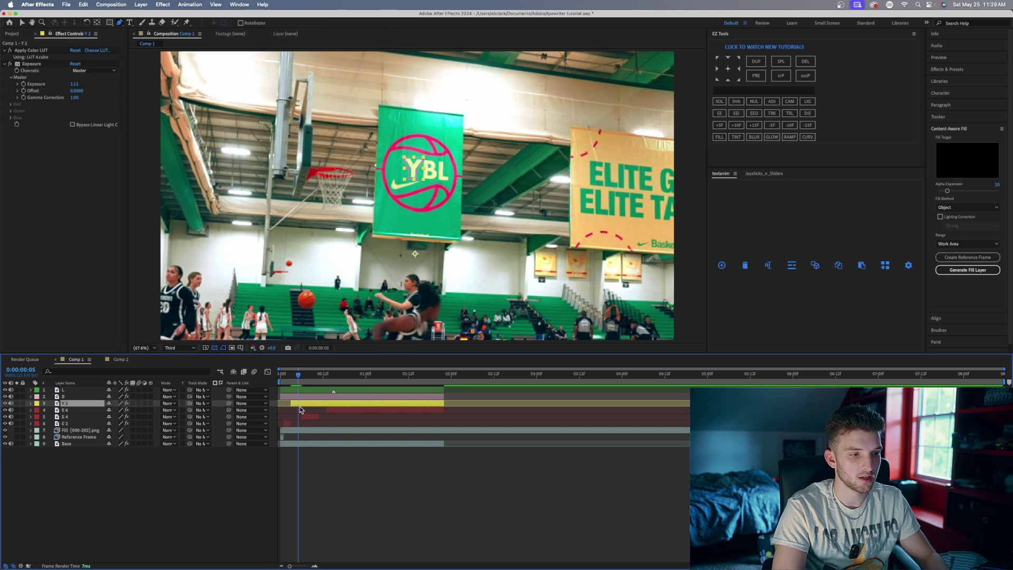
key("super+shift+d")
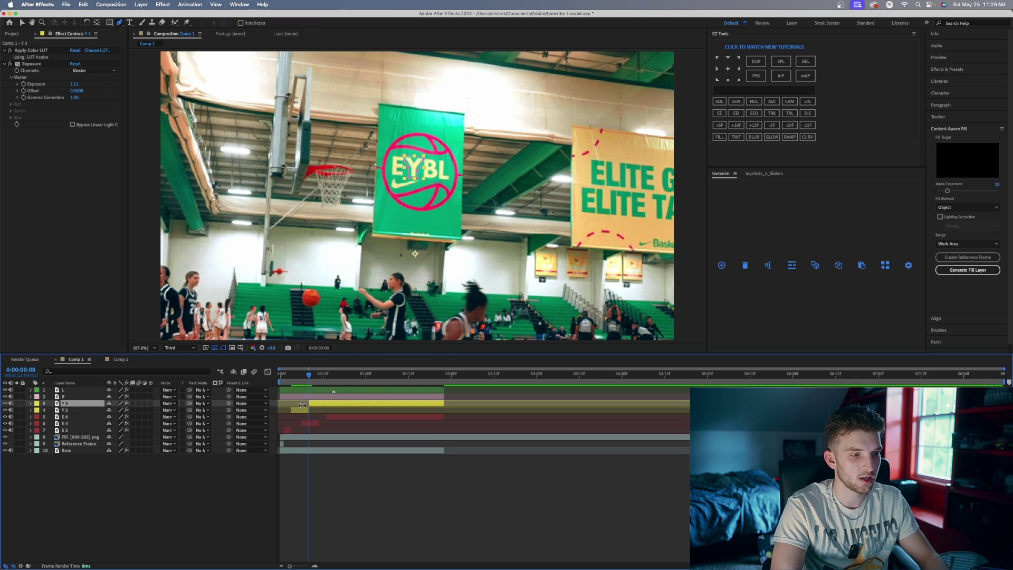
key("Page_Down")
key("Page_Down")
key("super+shift+d")
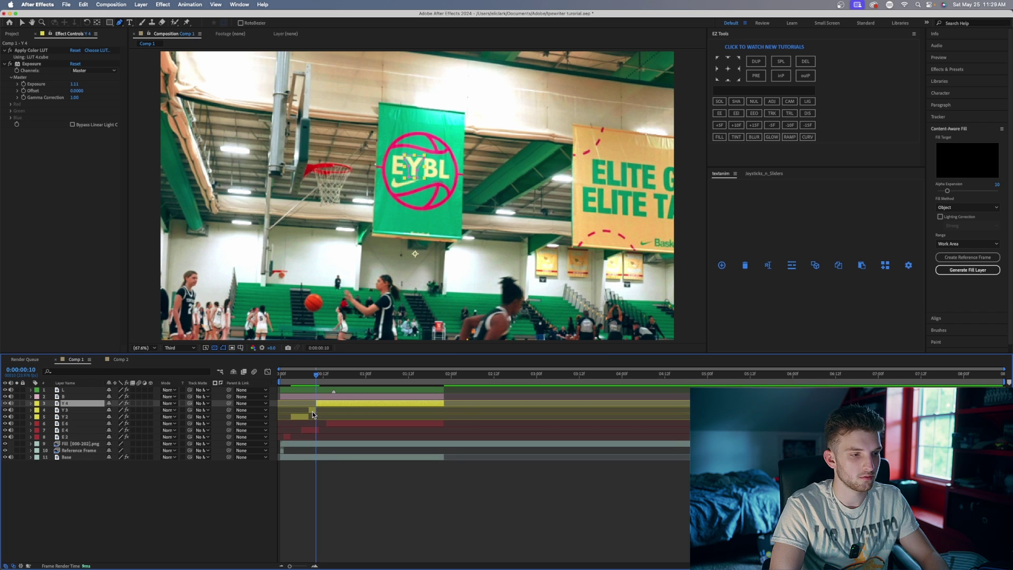
left_click(312, 412)
key("Delete")
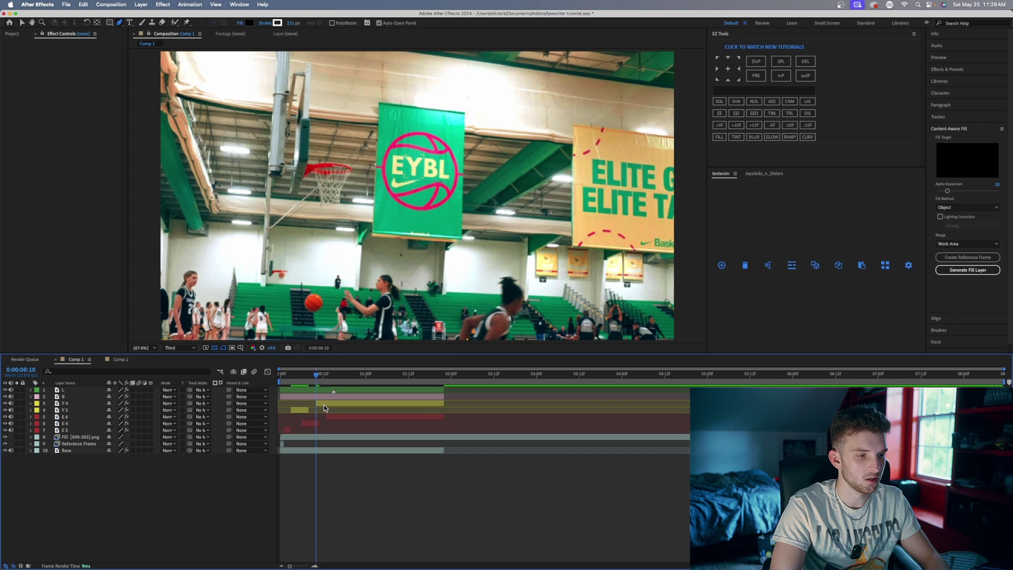
Step: Split the last Y piece at 0:00:00:12 and 0:00:00:13, and delete the one-frame piece between those cuts
left_click(324, 405)
key("Page_Down")
key("Page_Down")
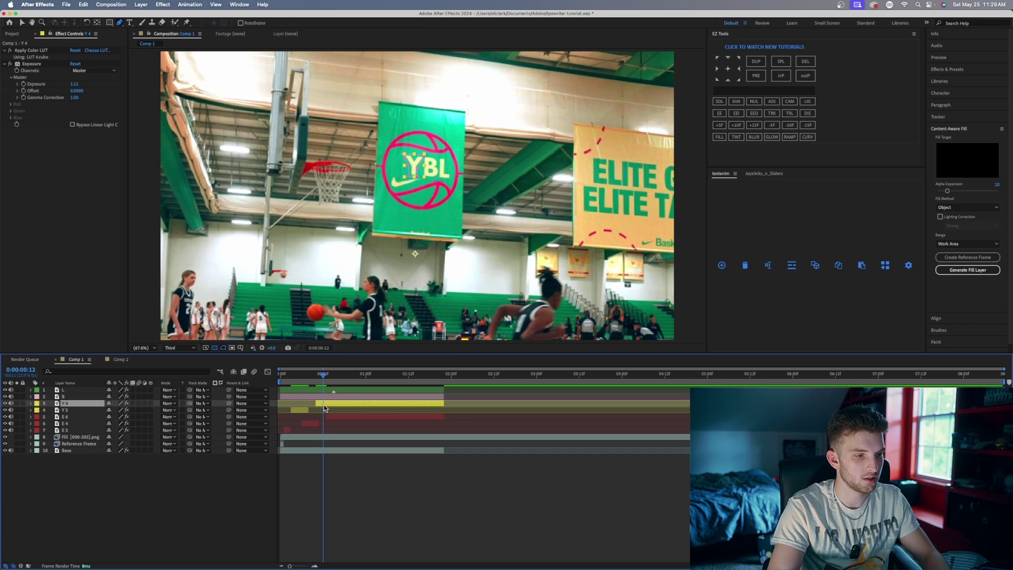
key("super+shift+d")
key("Page_Down")
key("super+shift+d")
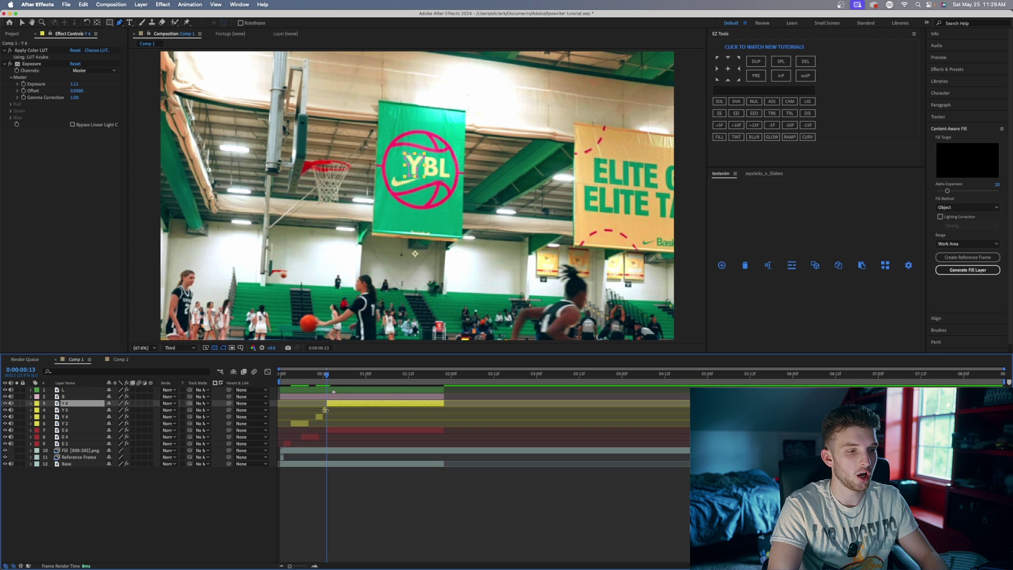
left_click(325, 410)
key("Delete")
key("space")
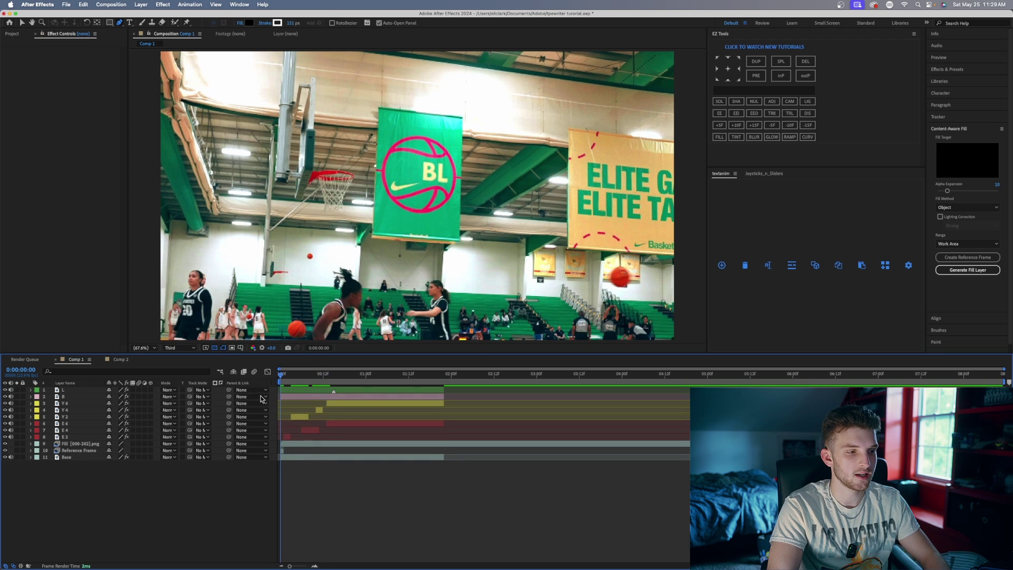
Step: Play the composition from the first frame to check the timing of the split E and Y pieces
key("space")
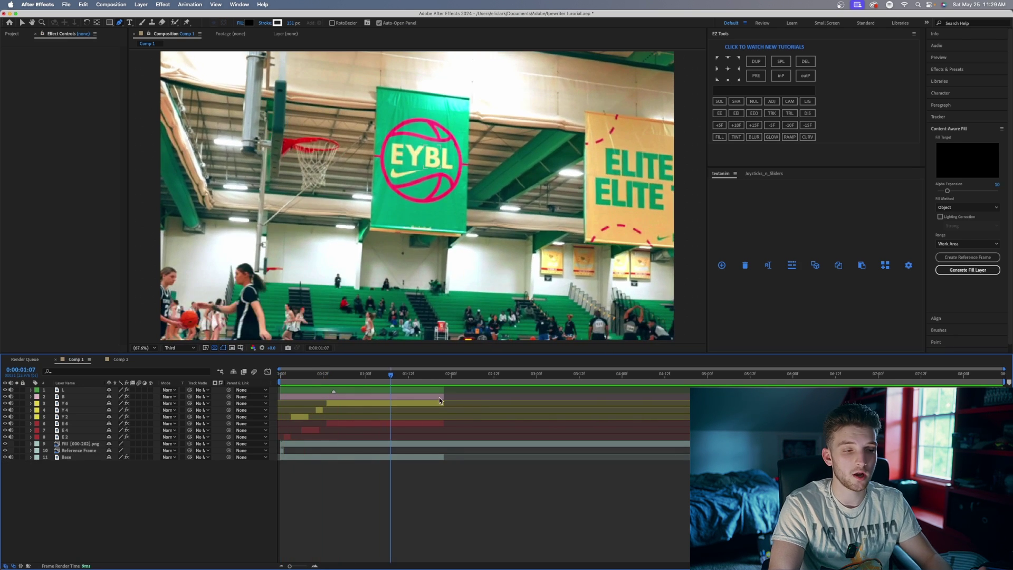
key("space")
key("space")
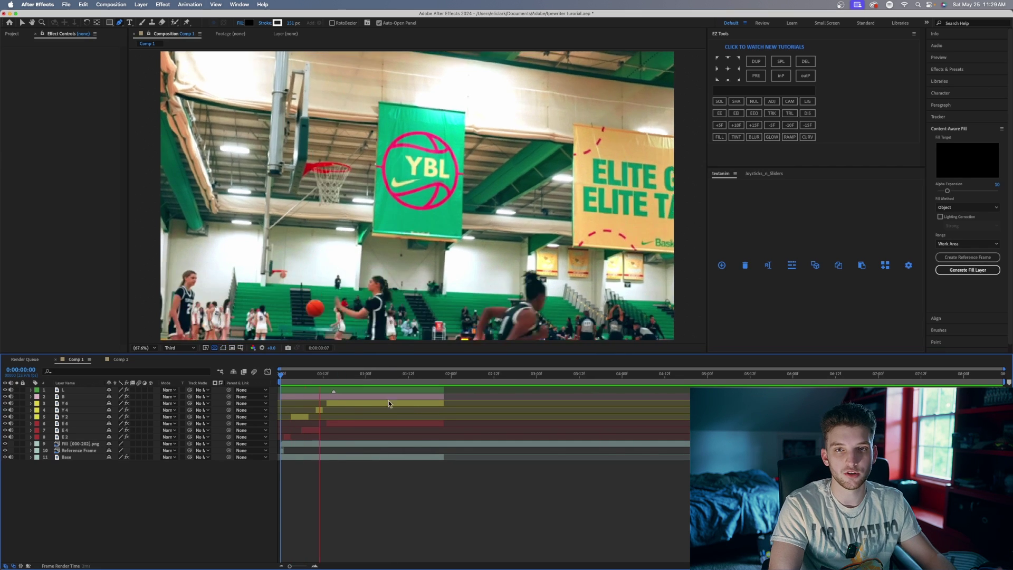
left_click(373, 378)
key("space")
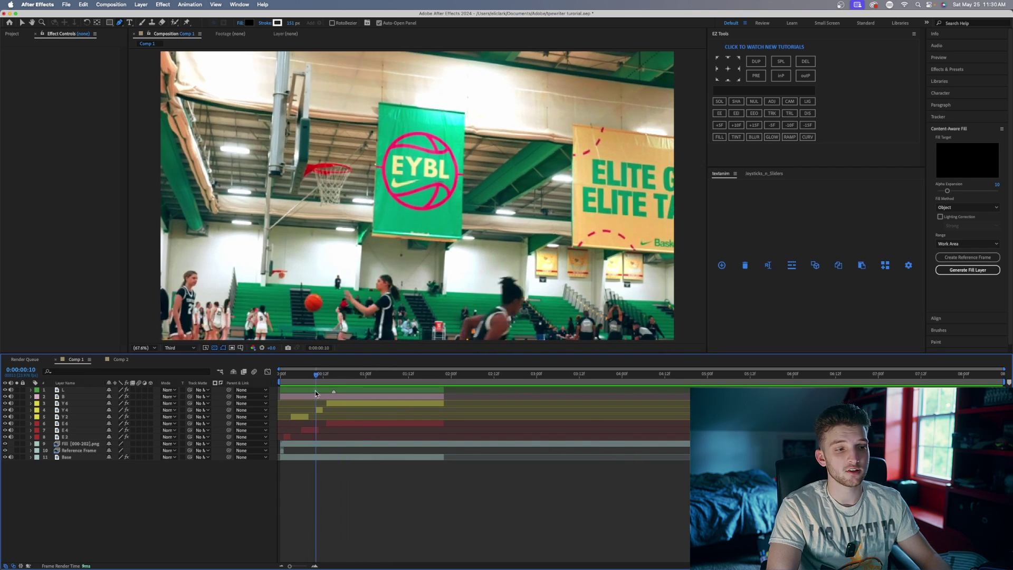
key("space")
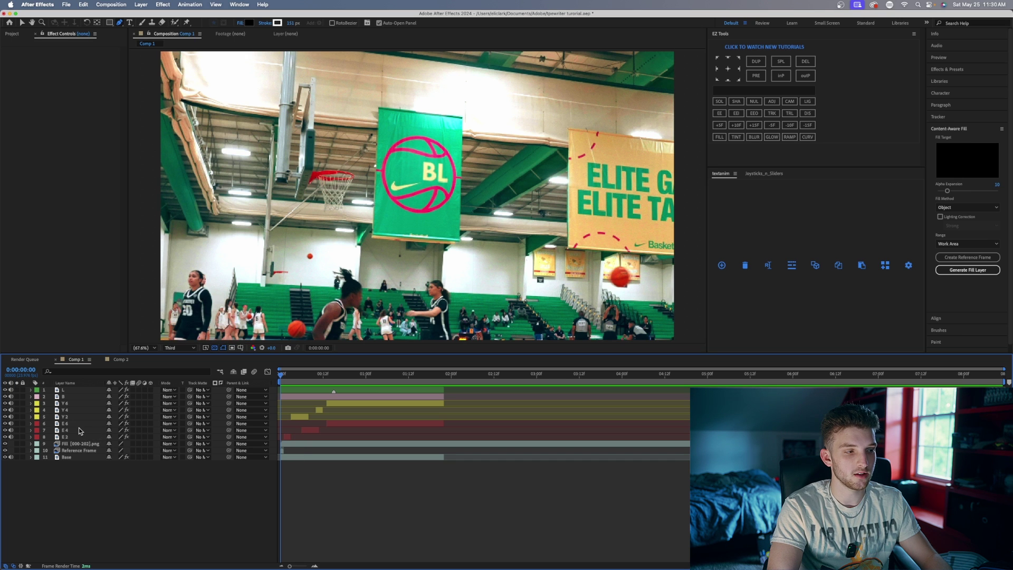
Step: Split the B layer at 0:00:00:01 and 0:00:00:06, and delete the piece between the two cuts
key("Page_Down")
left_click(286, 396)
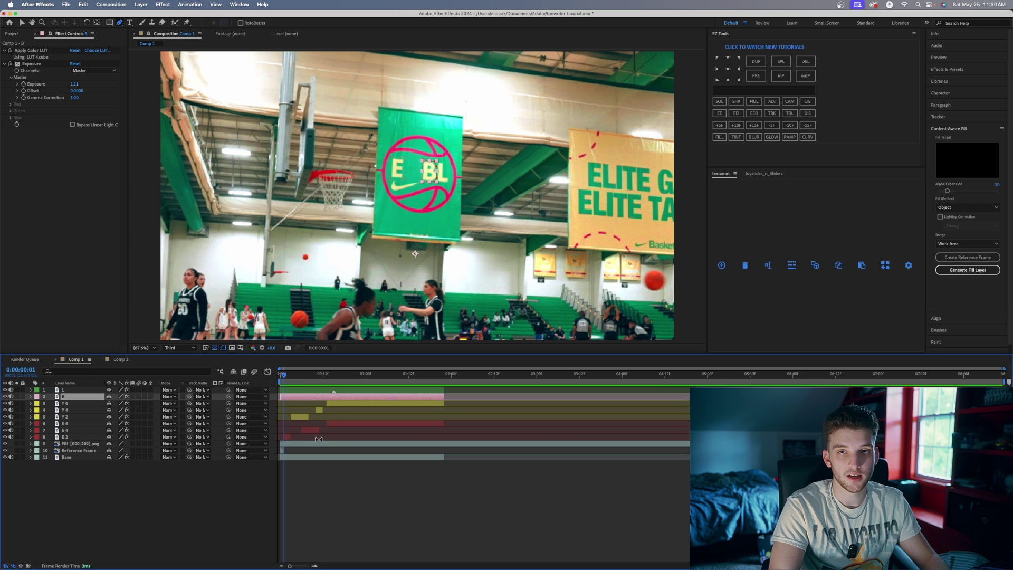
left_click(280, 380)
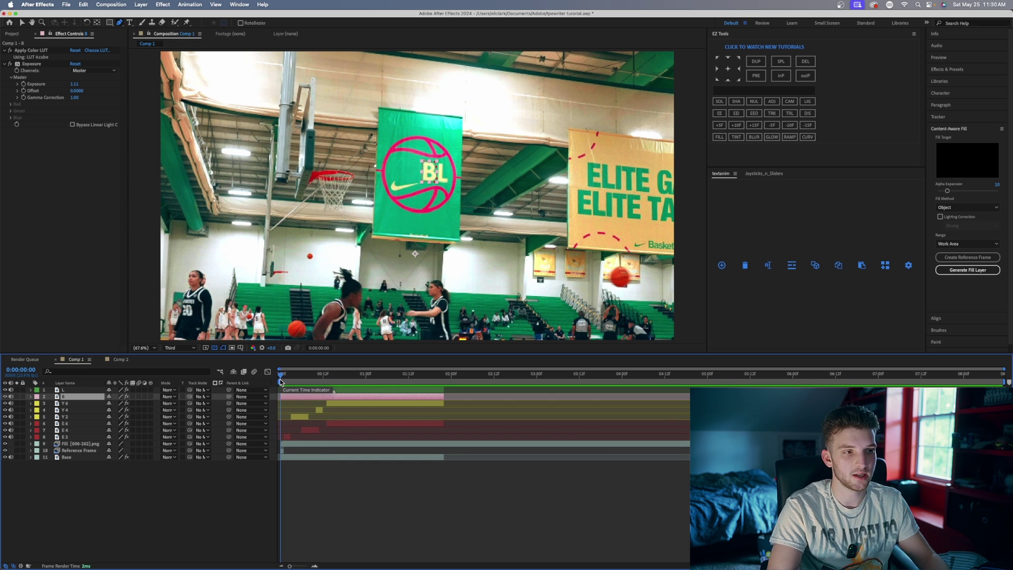
key("Page_Down")
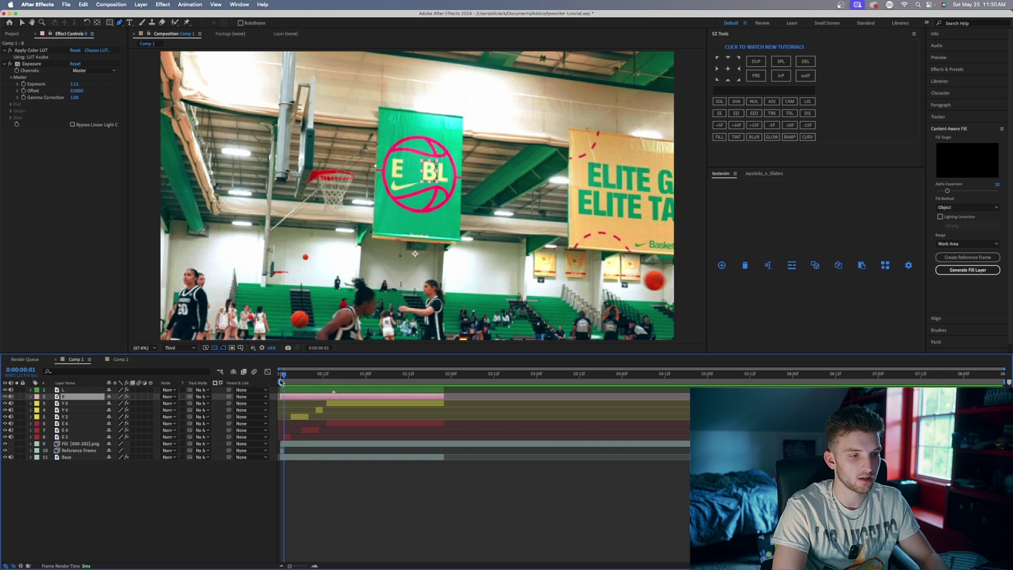
key("ctrl+shift+d")
key("Page_Down")
key("Page_Down")
key("Page_Down")
key("Page_Down")
key("Page_Down")
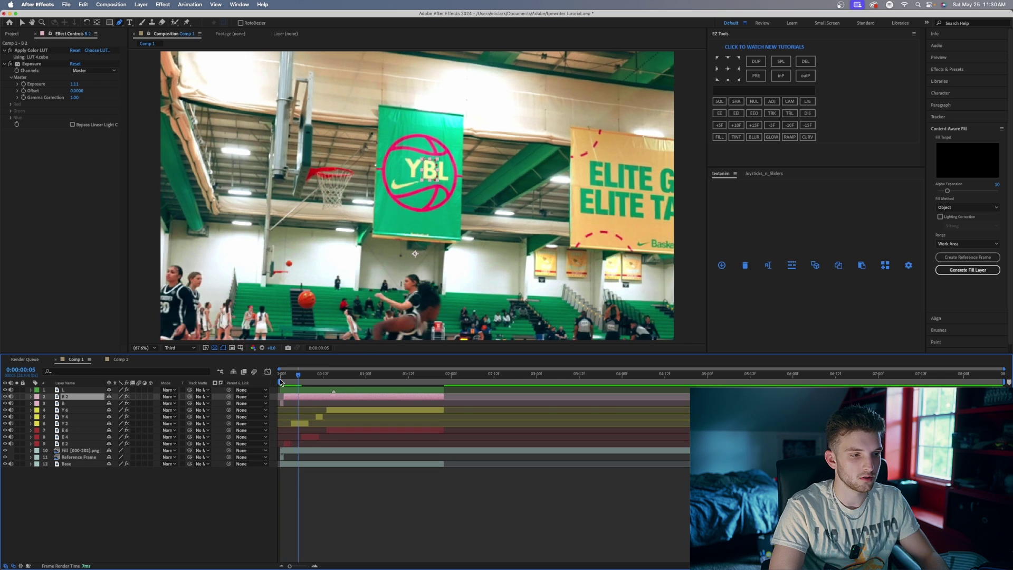
key("ctrl+shift+d")
left_click(296, 404)
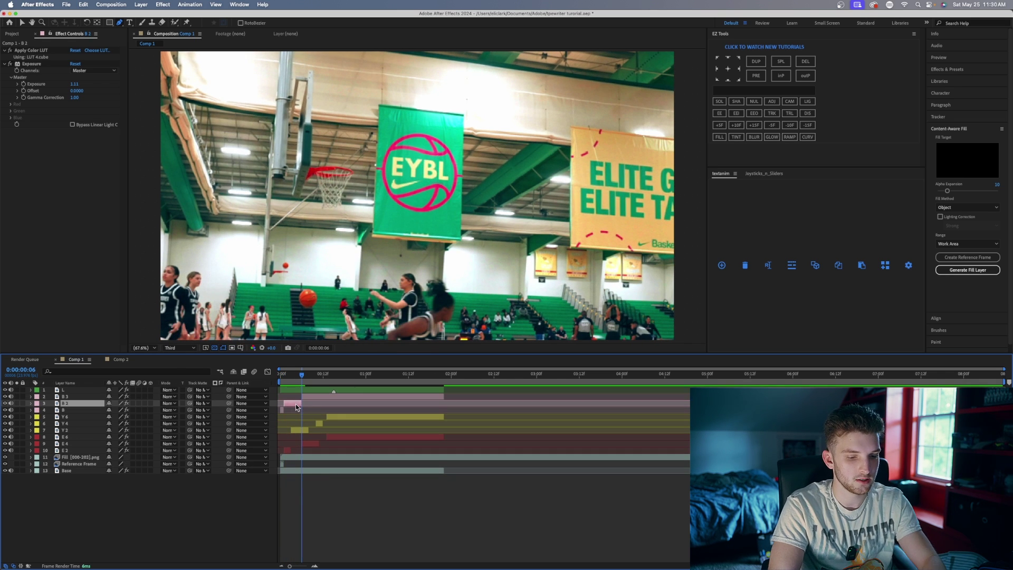
key("Delete")
Step: Keyframe the remaining B piece's opacity from about 52% at 0:00:00:06 to 100% at 0:00:00:08
left_click(309, 398)
key("t")
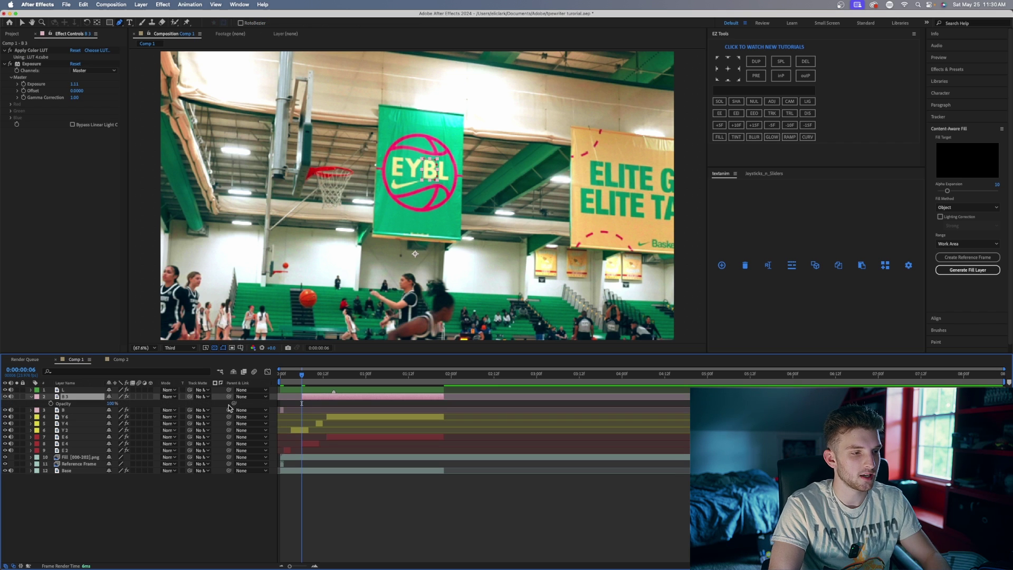
left_click(51, 404)
left_click_drag(108, 404, 94, 405)
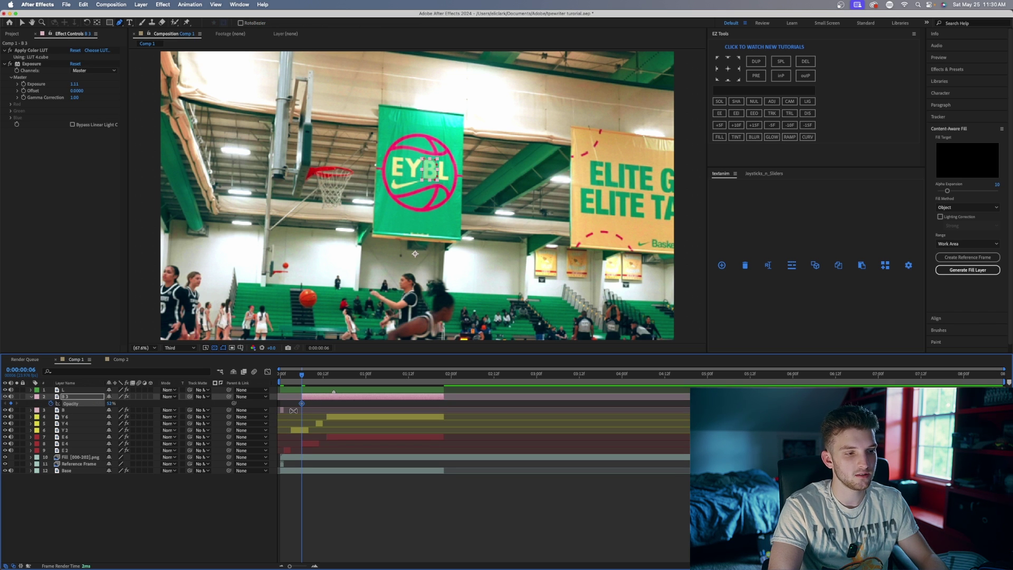
key("Page_Down")
key("Page_Down")
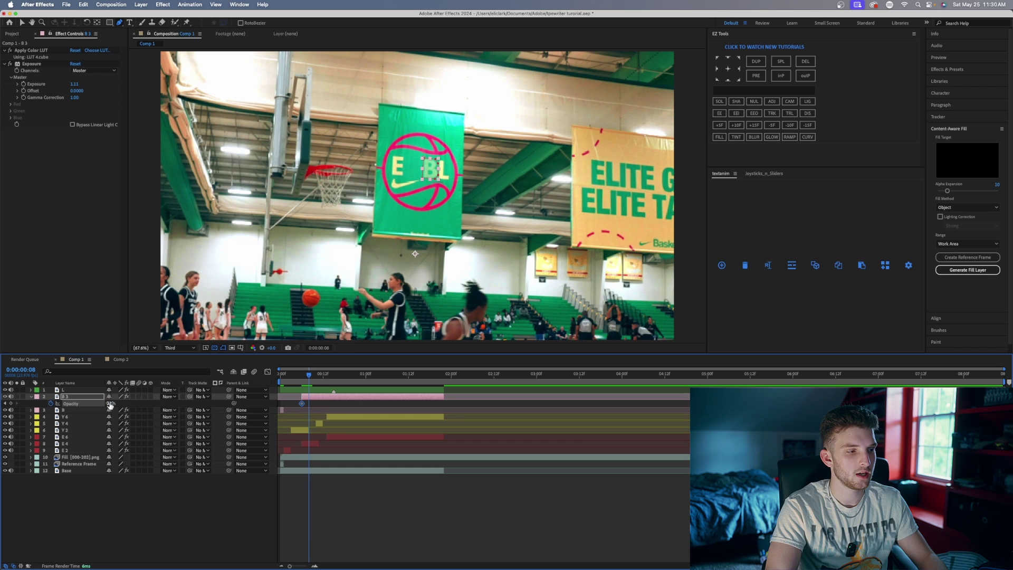
left_click_drag(110, 405, 158, 406)
Step: Split the keyframed B piece at 0:00:00:09 and 0:00:00:11, and delete the piece between those cuts
key("Page_Down")
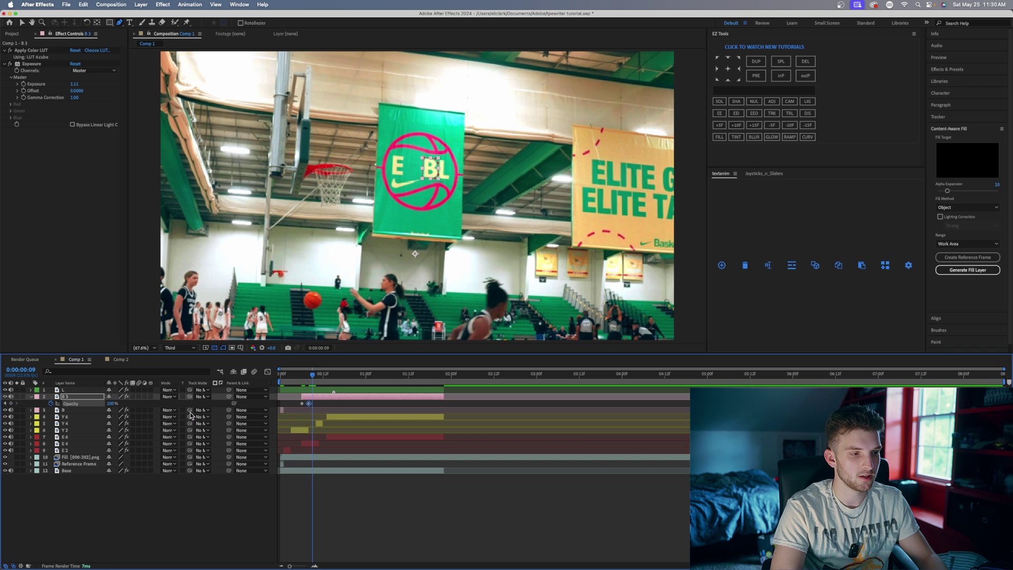
key("ctrl+shift+d")
key("Page_Down")
key("Page_Down")
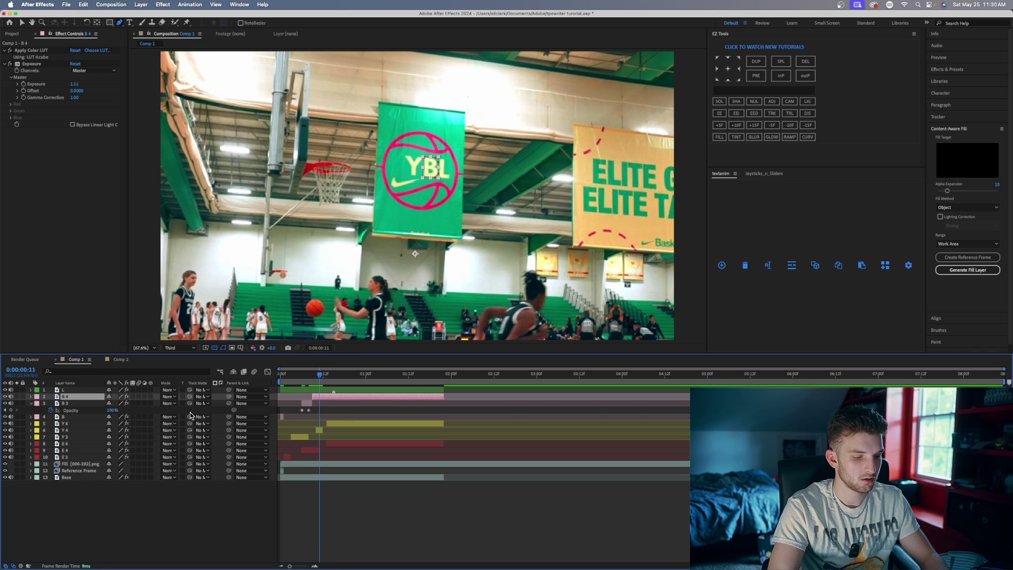
key("ctrl+shift+d")
left_click(316, 404)
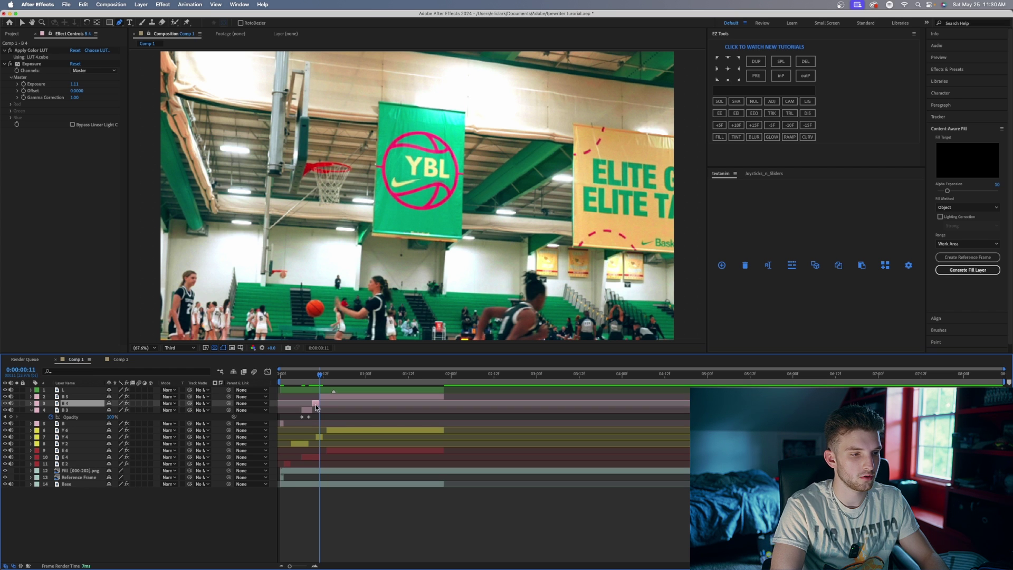
key("Delete")
Step: Play the composition from the first frame to check the flicker timing of the B layer
key("space")
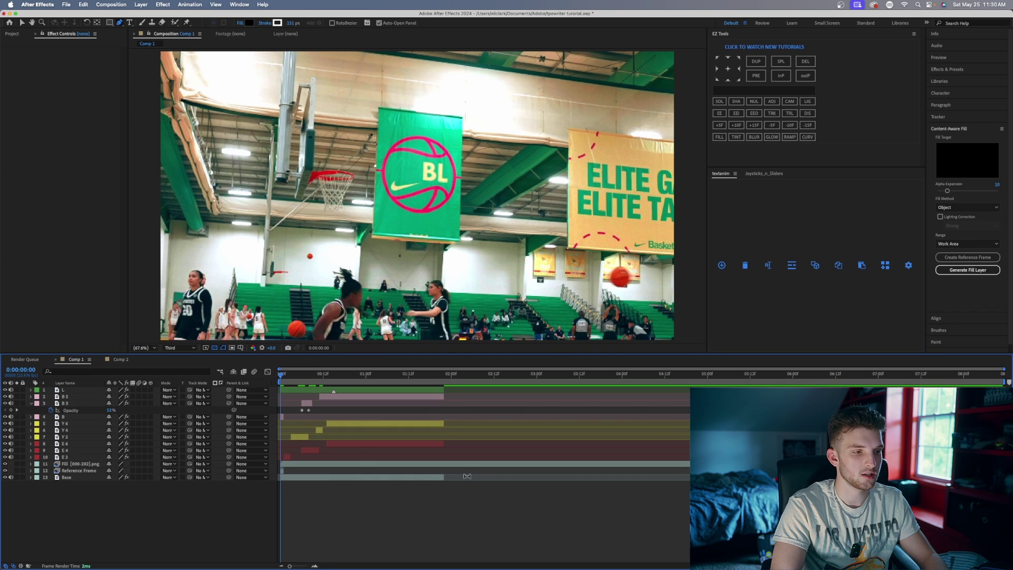
key("Home")
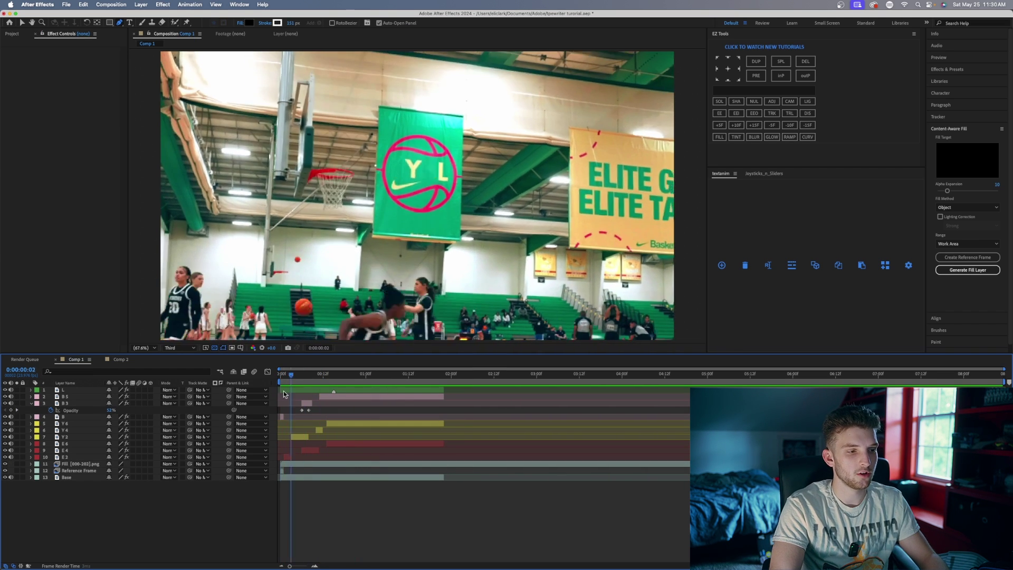
key("space")
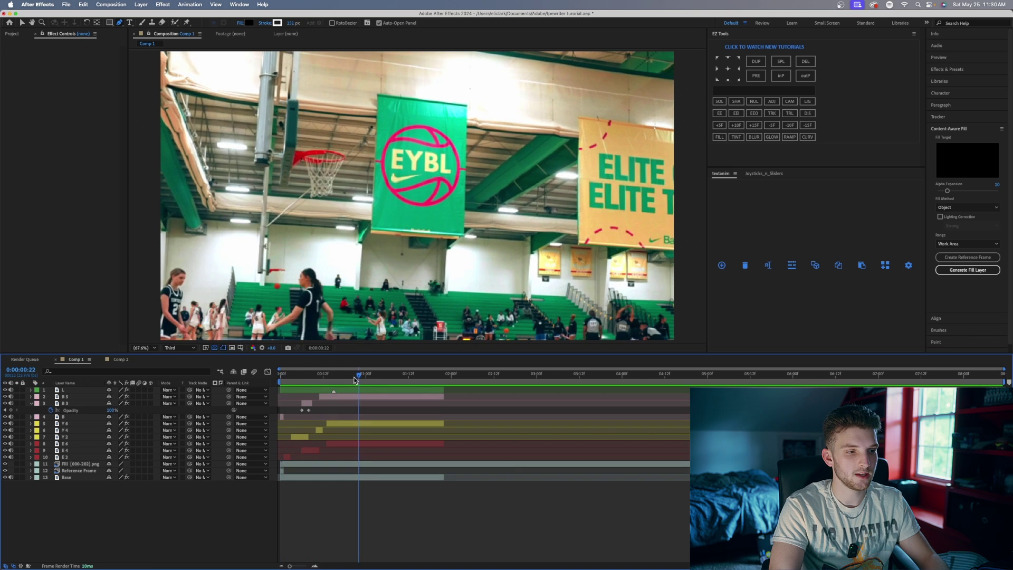
key("space")
Step: Split the L layer at 0:00:00:04 and 0:00:00:06, and delete the piece between the two cuts
left_click(287, 393)
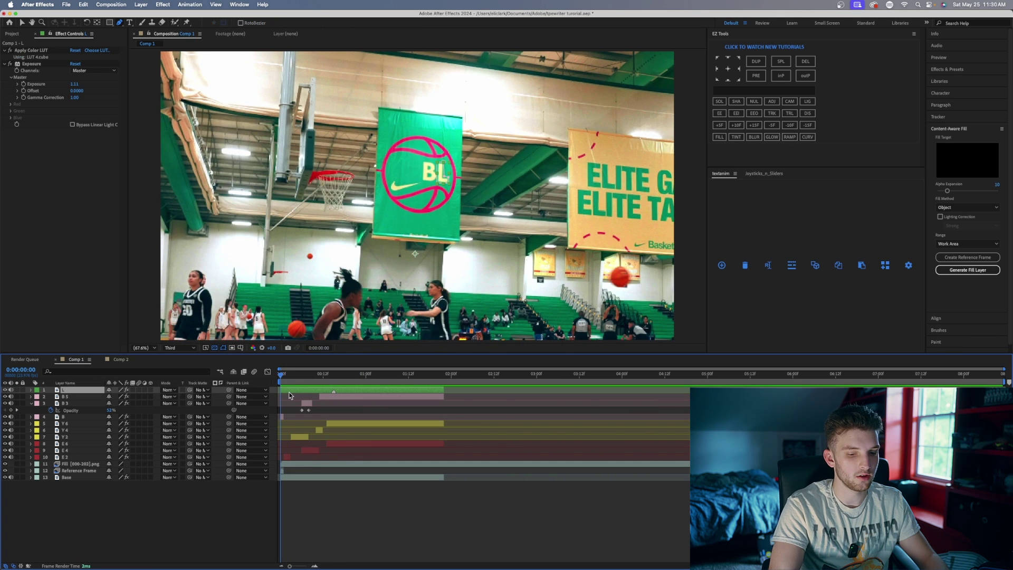
key("space")
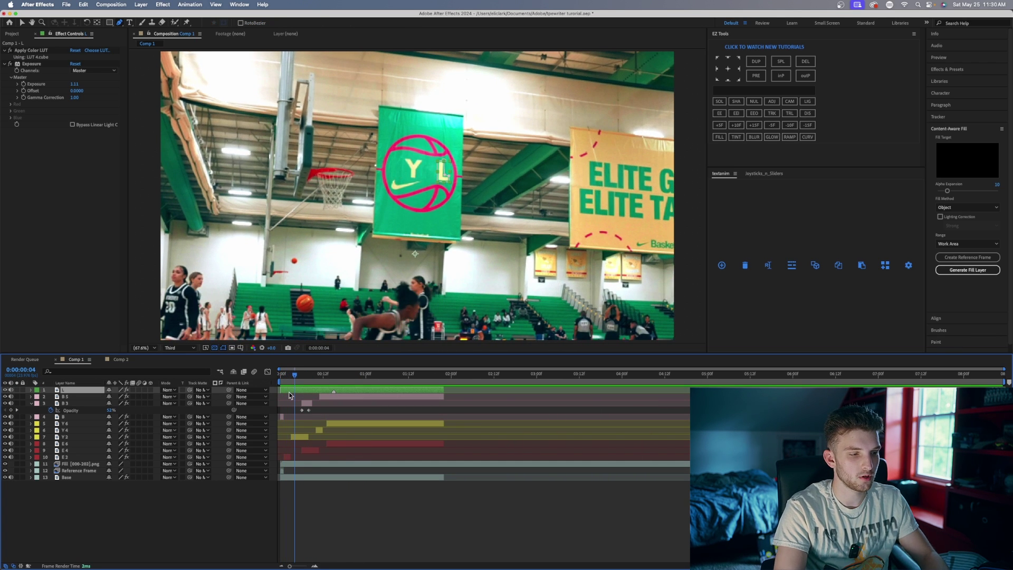
key("super+d")
key("Page_Down")
key("Page_Down")
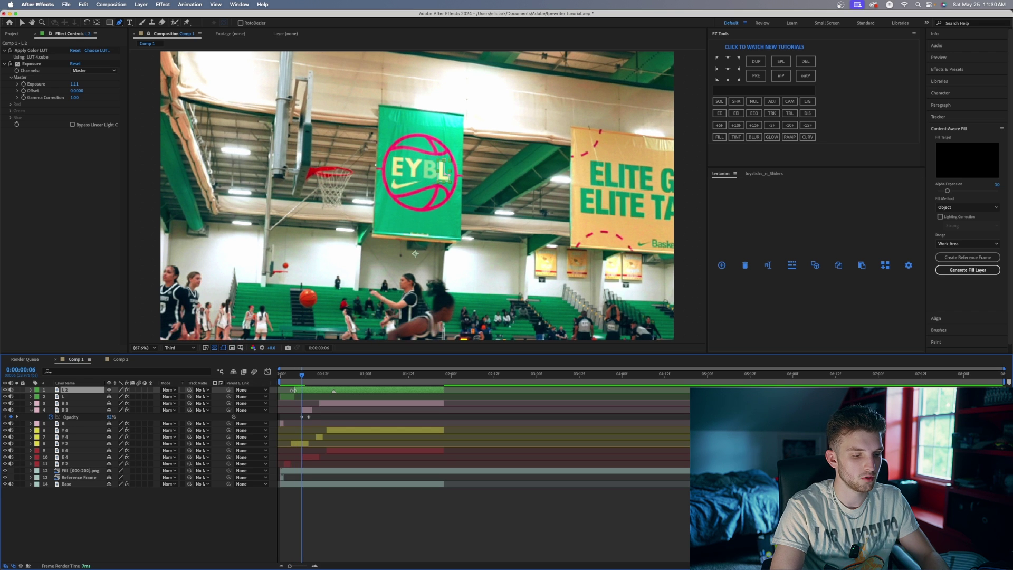
key("super+shift+d")
key("Delete")
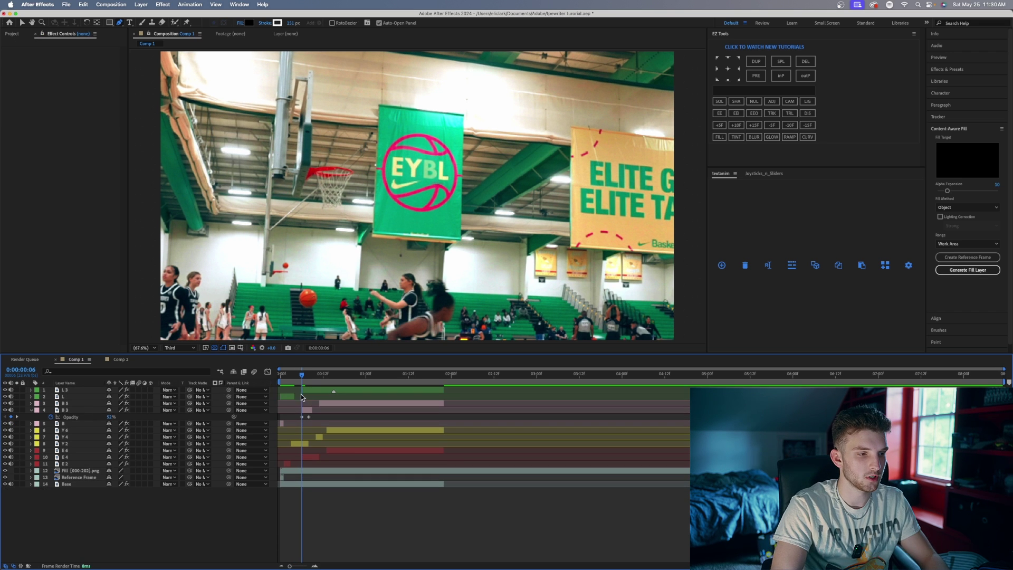
Step: Split the remaining L layer at 0:00:00:07 and 0:00:00:10, and delete the piece between the two cuts
left_click(305, 392)
key("Page_Down")
key("super+shift+d")
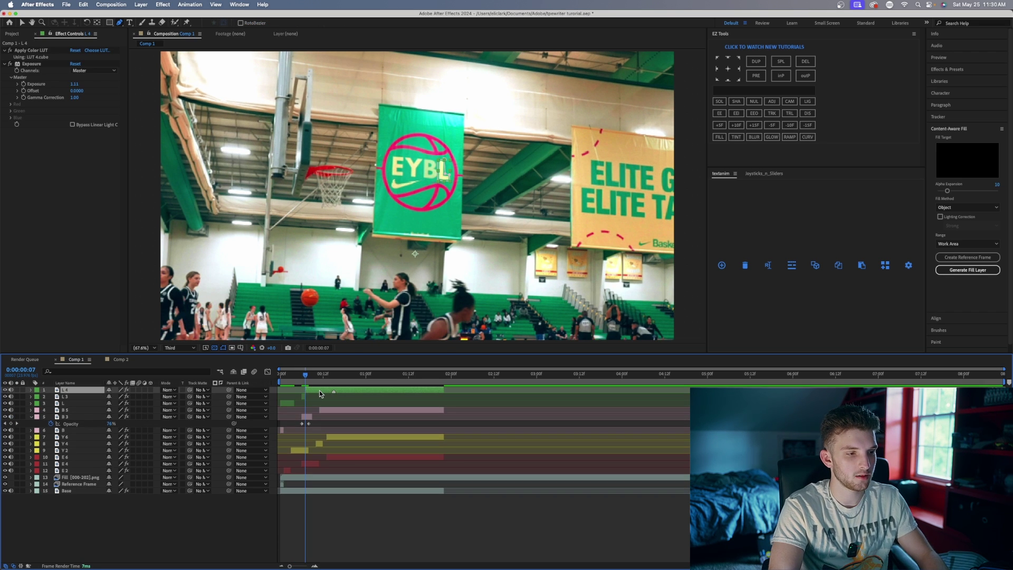
key("Page_Down")
key("Page_Down")
key("Page_Down")
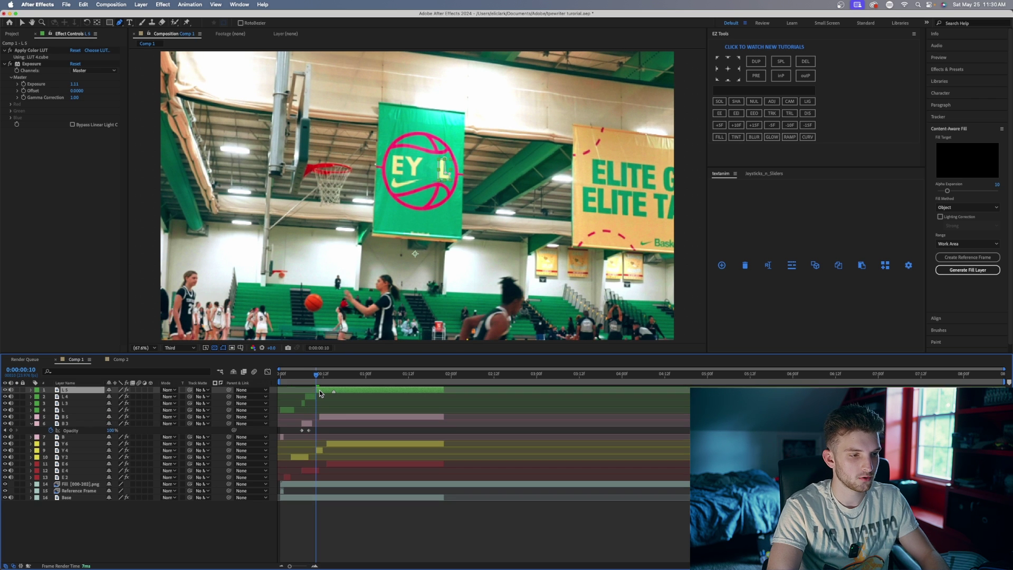
key("super+shift+d")
left_click(310, 398)
key("Delete")
Step: Split the last L piece at 0:00:00:12 and 0:00:00:13, and delete the one-frame piece between those cuts
left_click(325, 392)
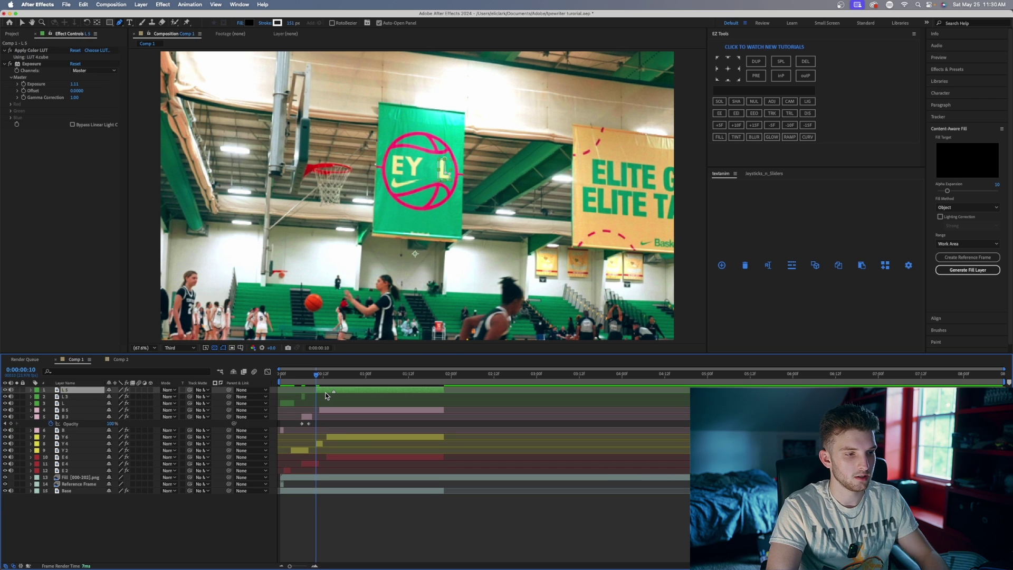
key("Page_Down")
key("Page_Down")
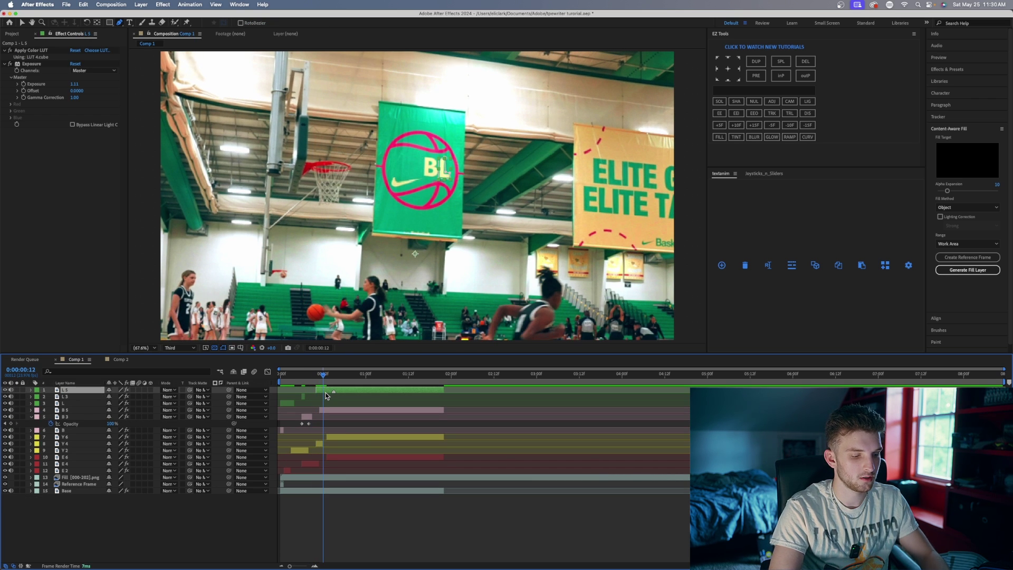
key("super+shift+d")
key("Page_Down")
key("super+shift+d")
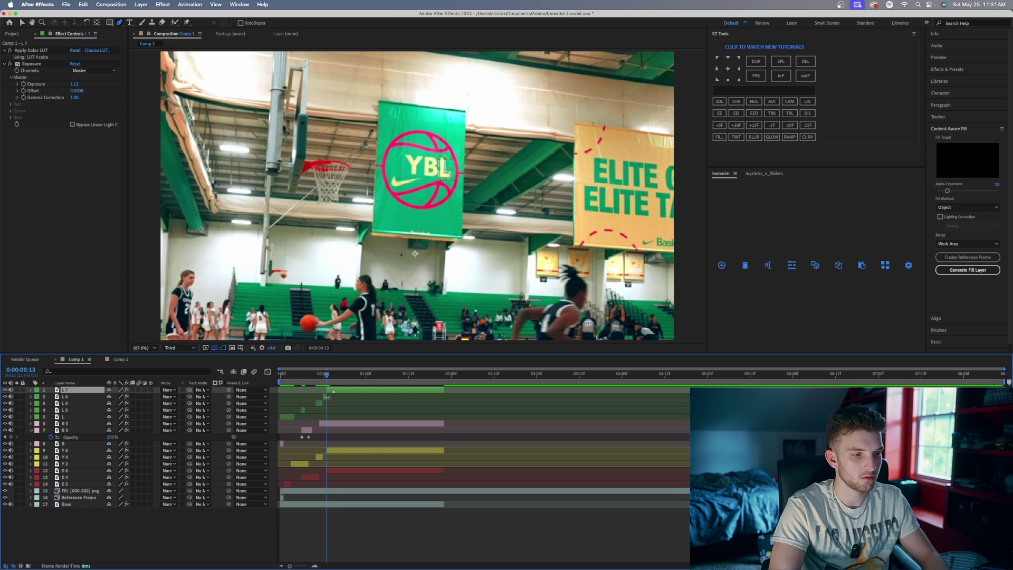
left_click(328, 397)
key("Delete")
Step: Play the composition repeatedly from the first frame to review the flicker of all four EYBL letters
key("Home")
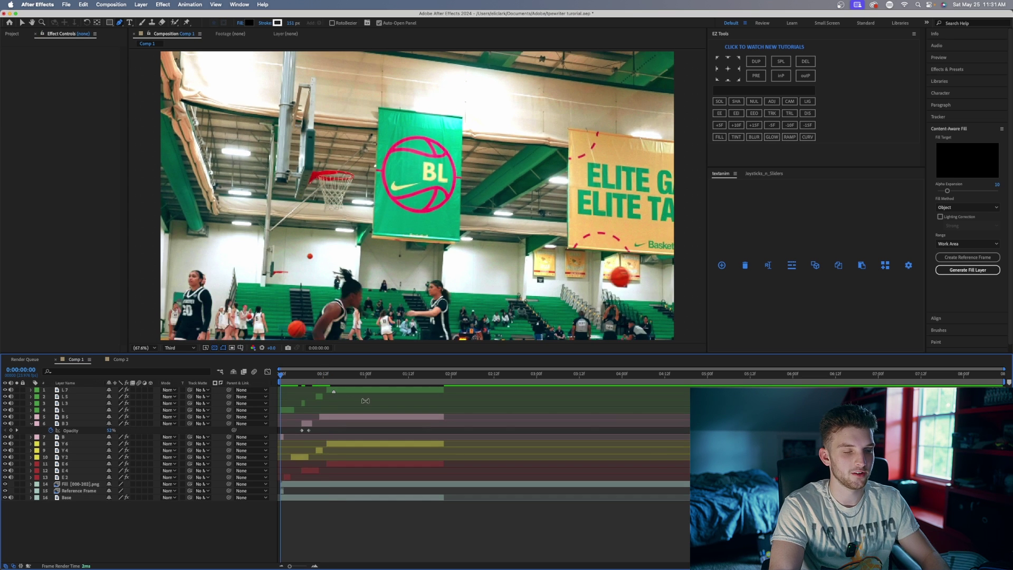
key("space")
key("space")
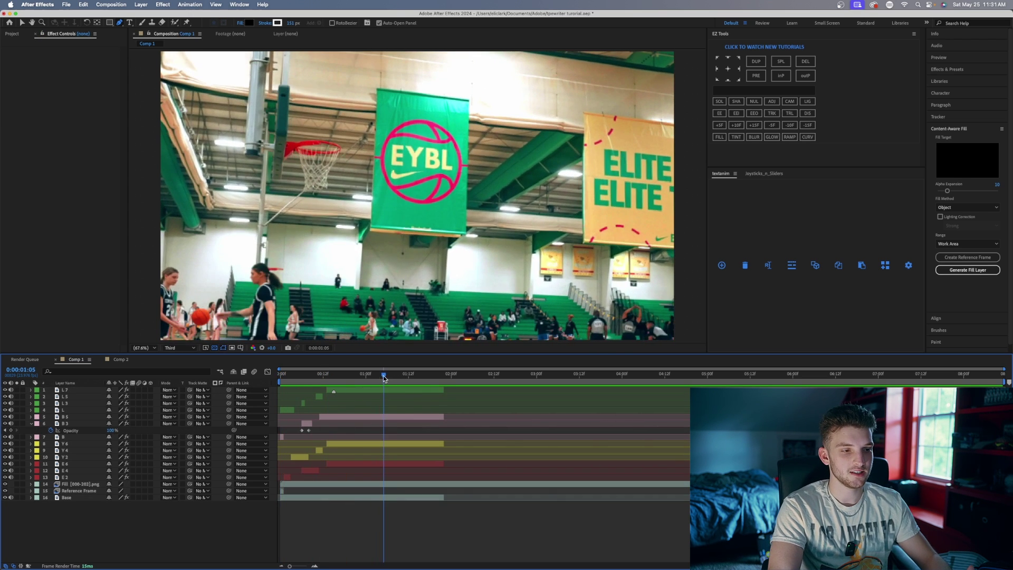
key("Home")
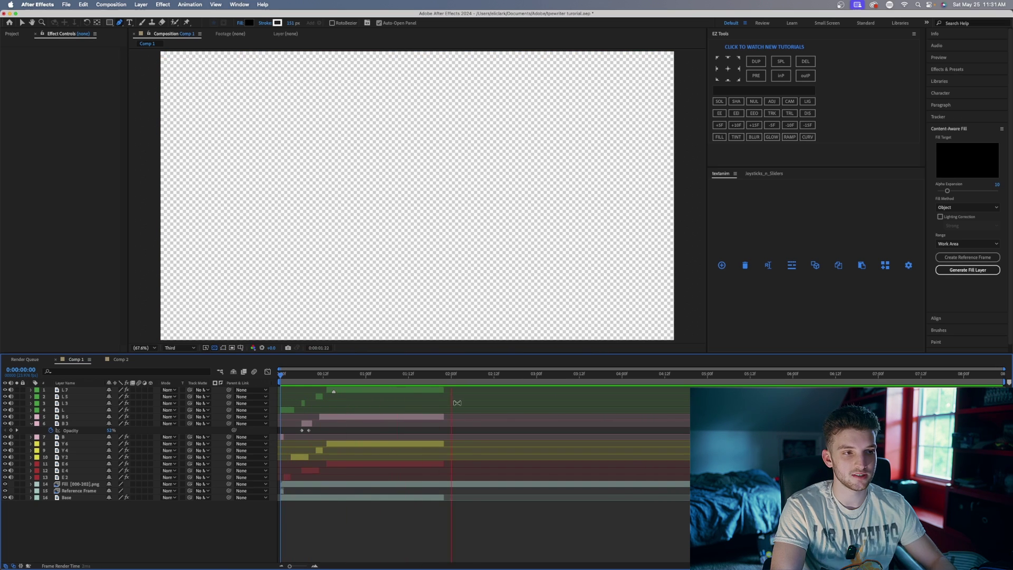
key("space")
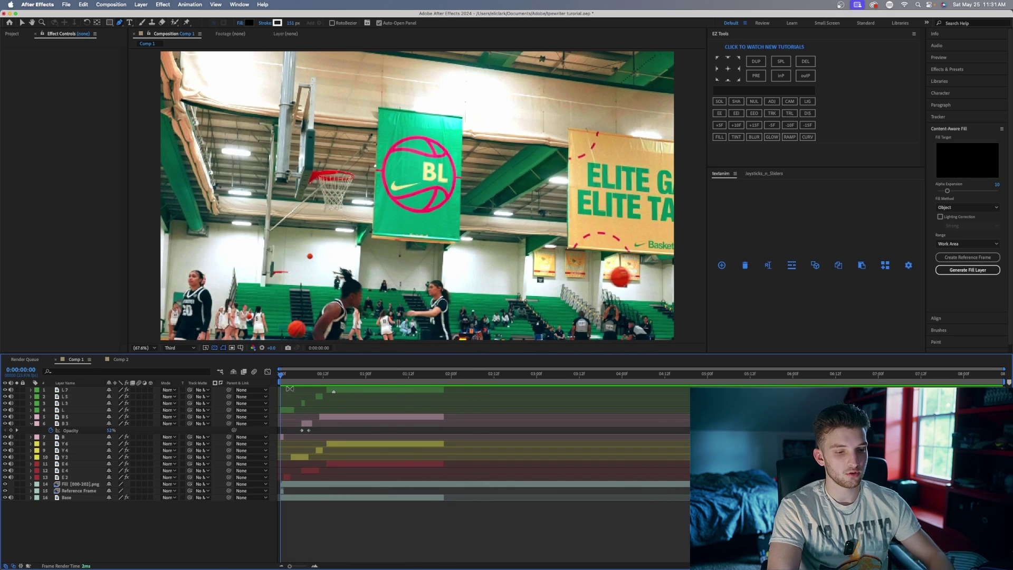
key("space")
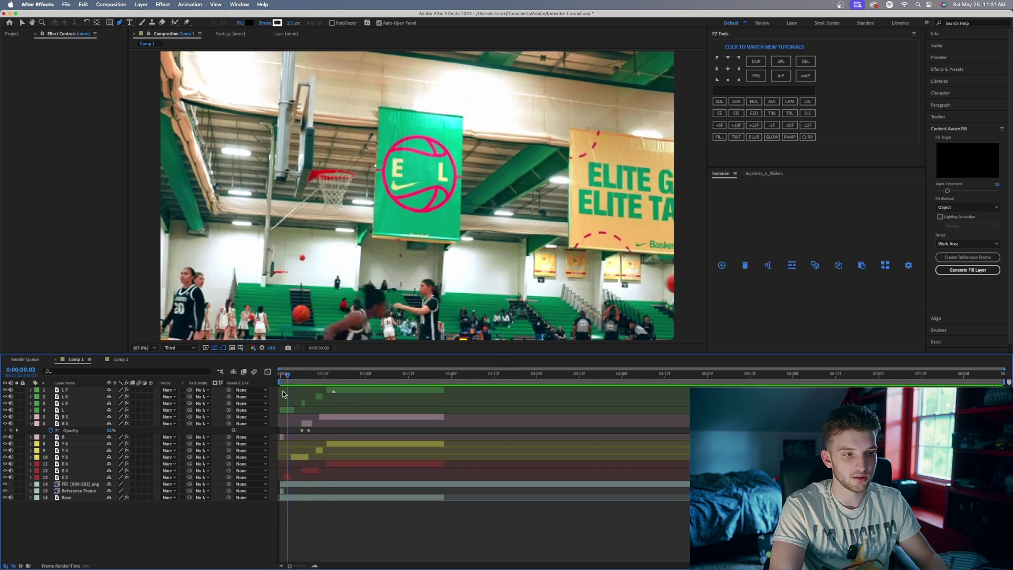
key("space")
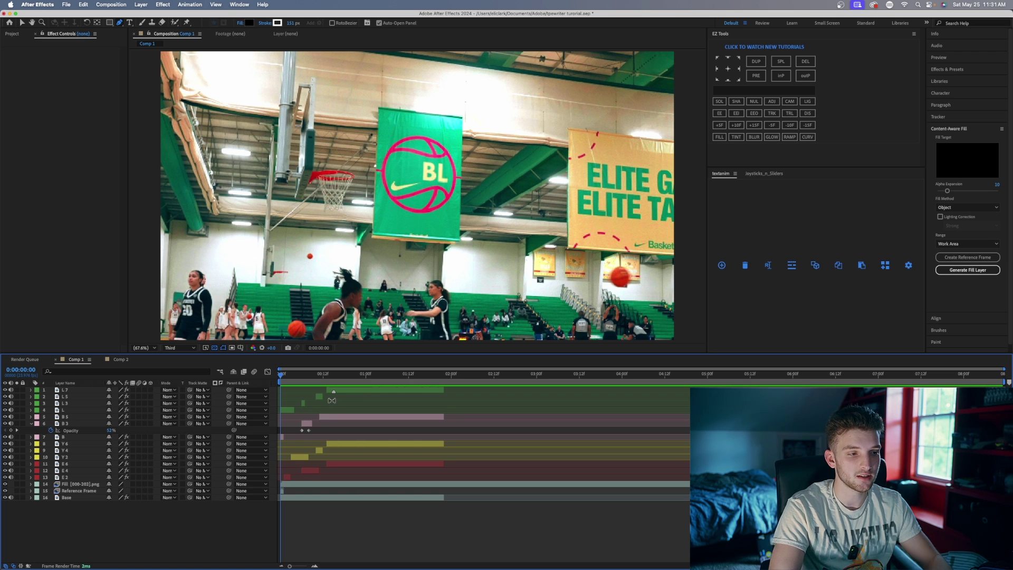
key("space")
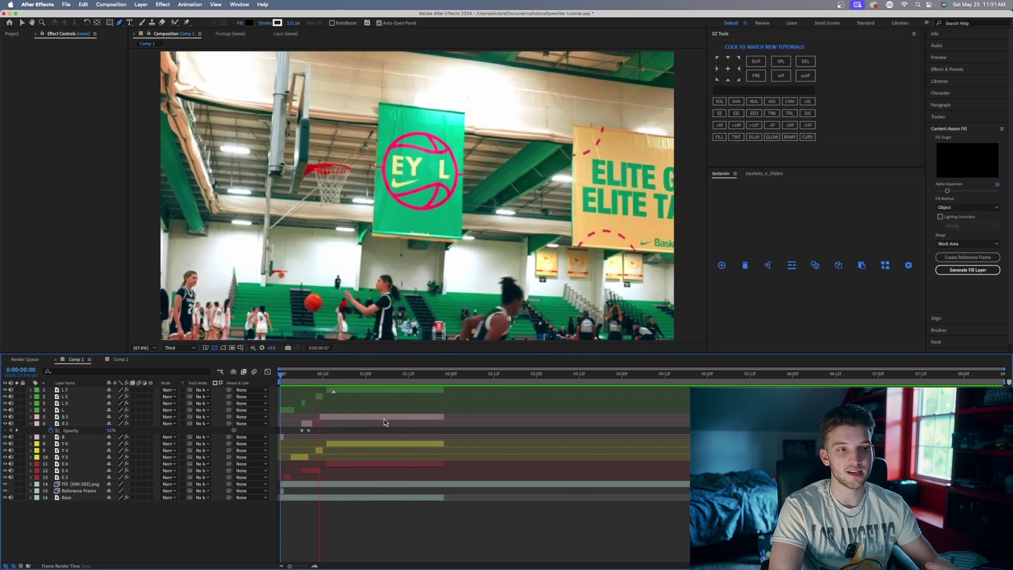
key("space")
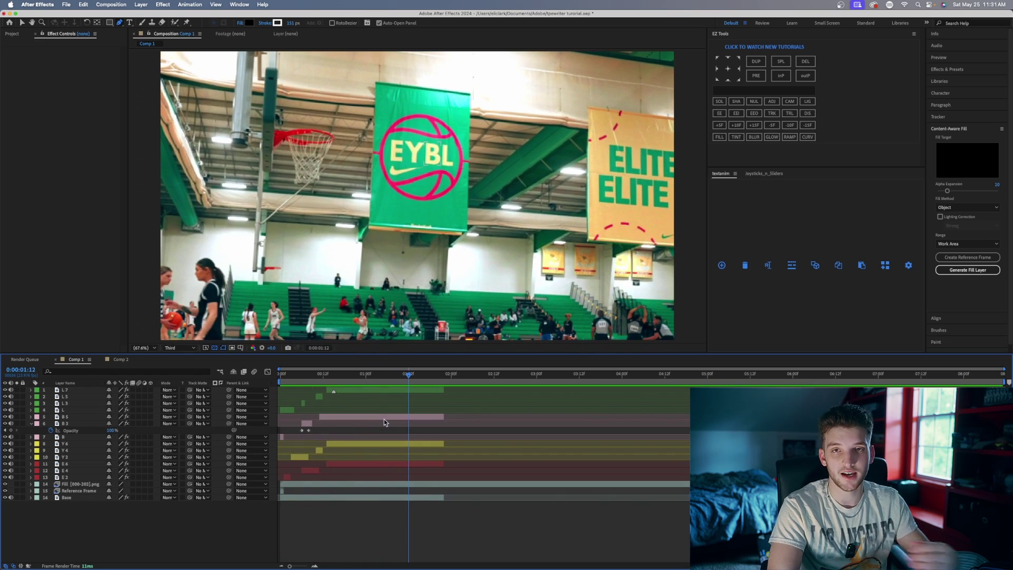
Step: Return to the first frame, magnify the composition view to 100%, and replay the flicker on the EYBL banner
left_click_drag(408, 381, 280, 381)
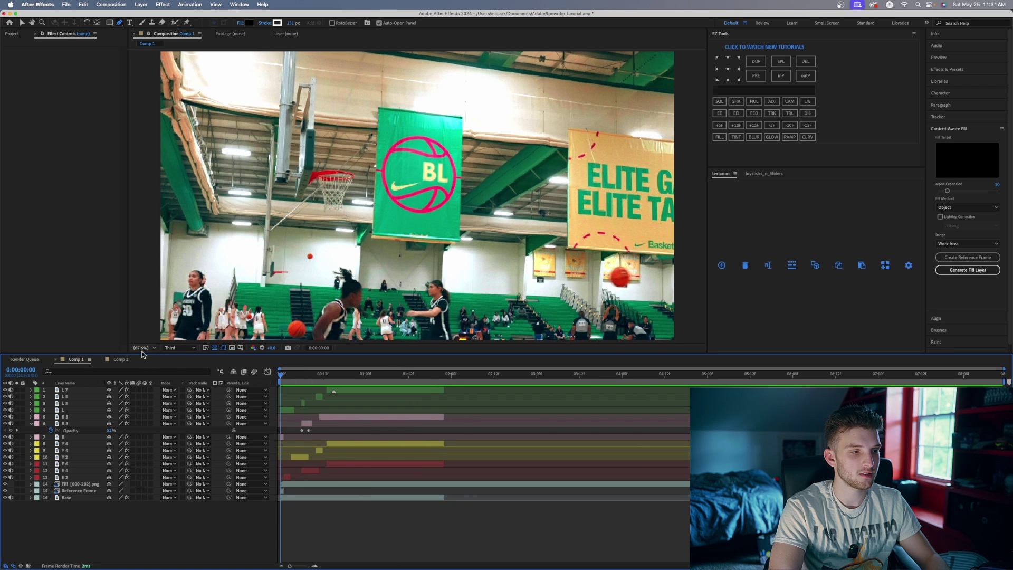
key("comma")
key("period")
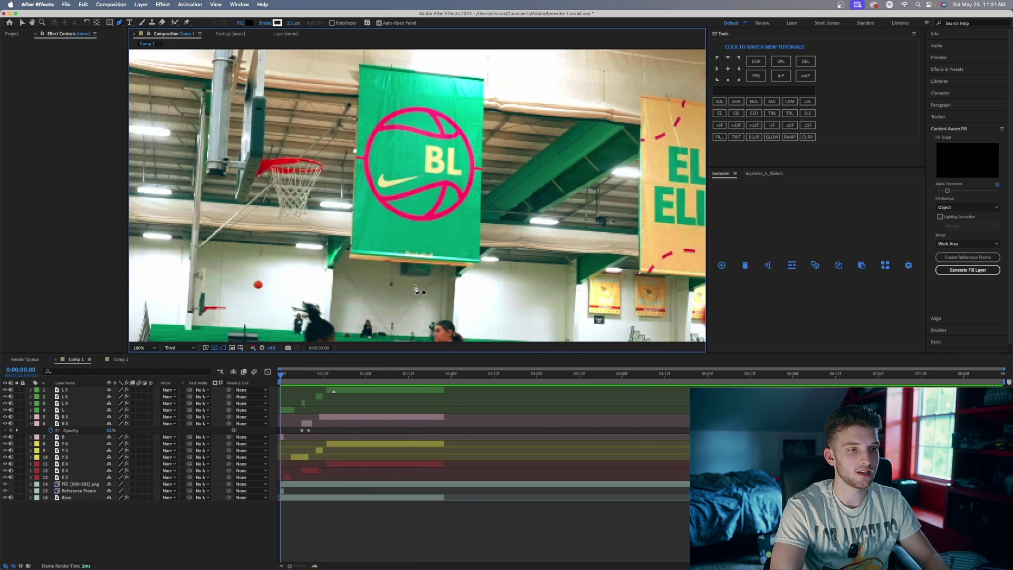
key("space")
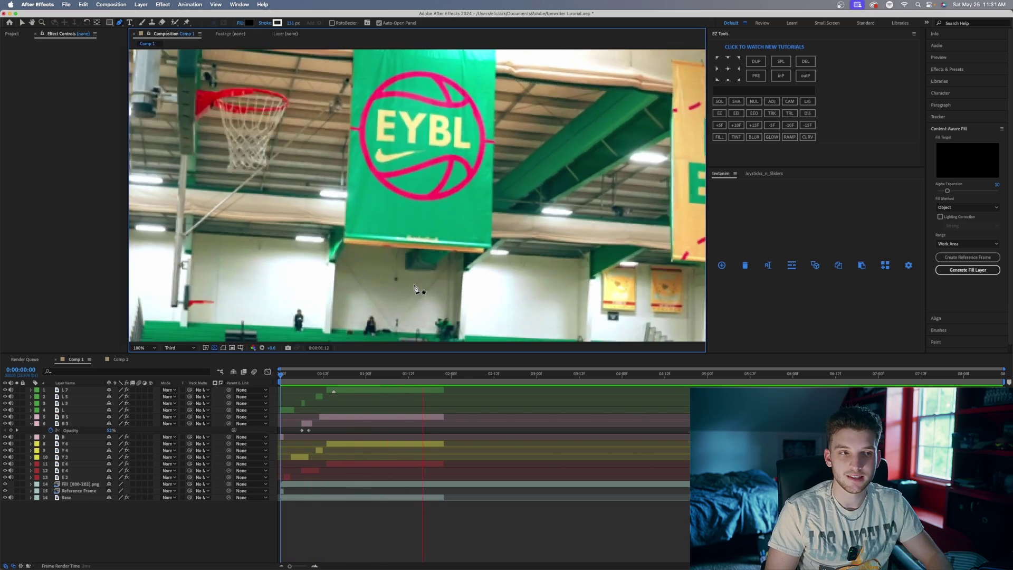